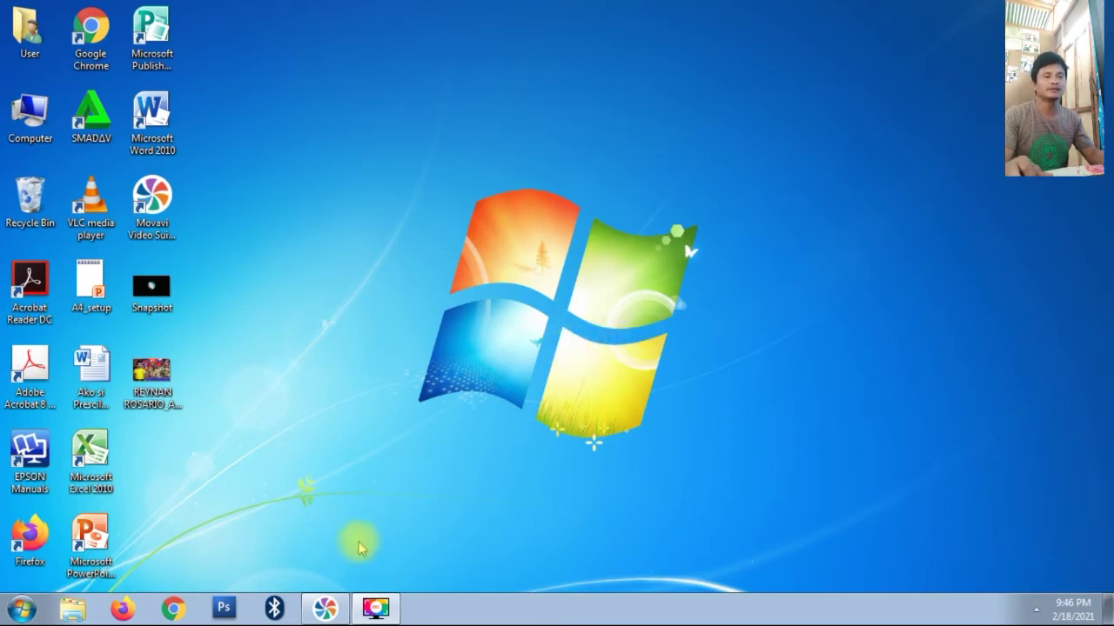
Launch Photoshop CS3 with an empty workspace and open Windows Explorer's Libraries view.
{"action": "left_click", "coordinate": [228, 609]}
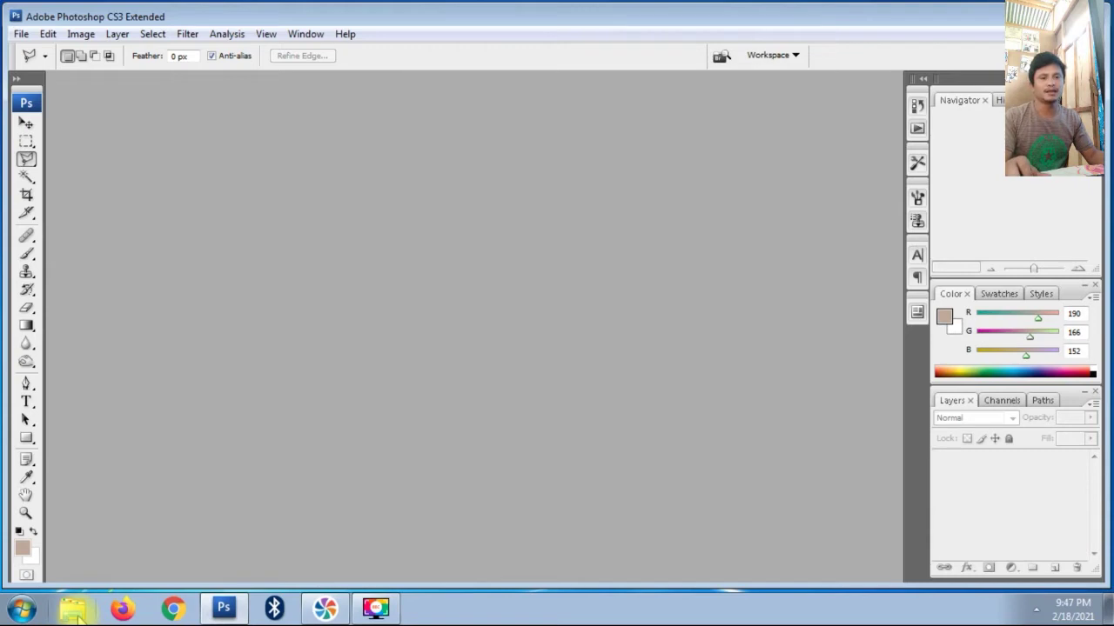
{"action": "left_click", "coordinate": [76, 614]}
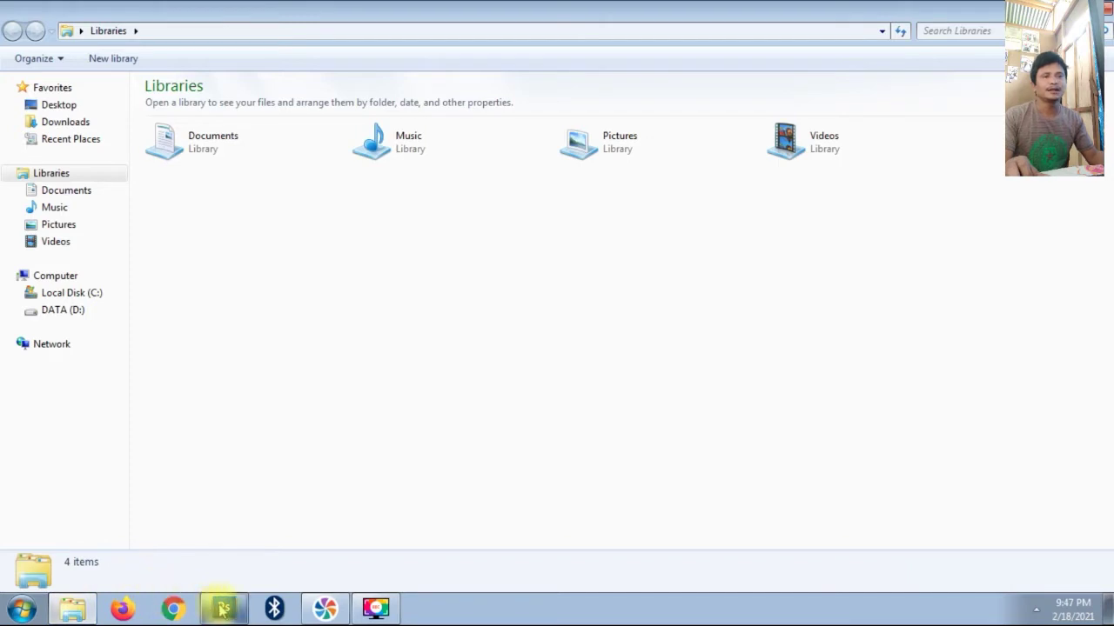
Browse DATA (D:) > TARPAULIN > FEBRUARY into the girl's photo folder.
{"action": "mouse_move", "coordinate": [71, 293]}
{"action": "left_click", "coordinate": [63, 311]}
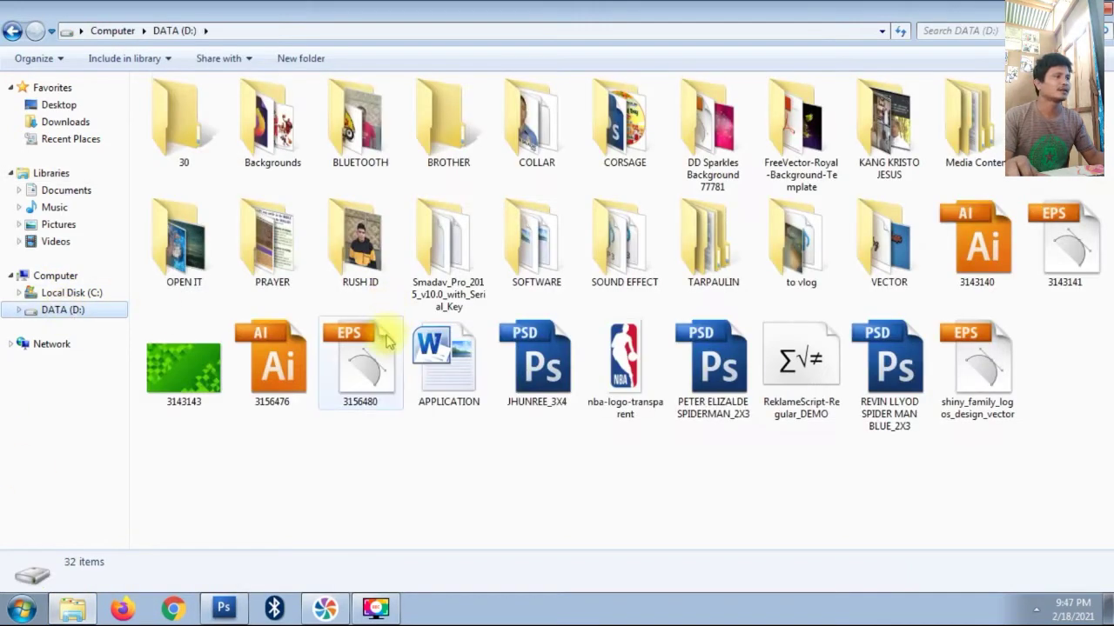
{"action": "left_click", "coordinate": [720, 261]}
{"action": "double_click", "coordinate": [720, 261]}
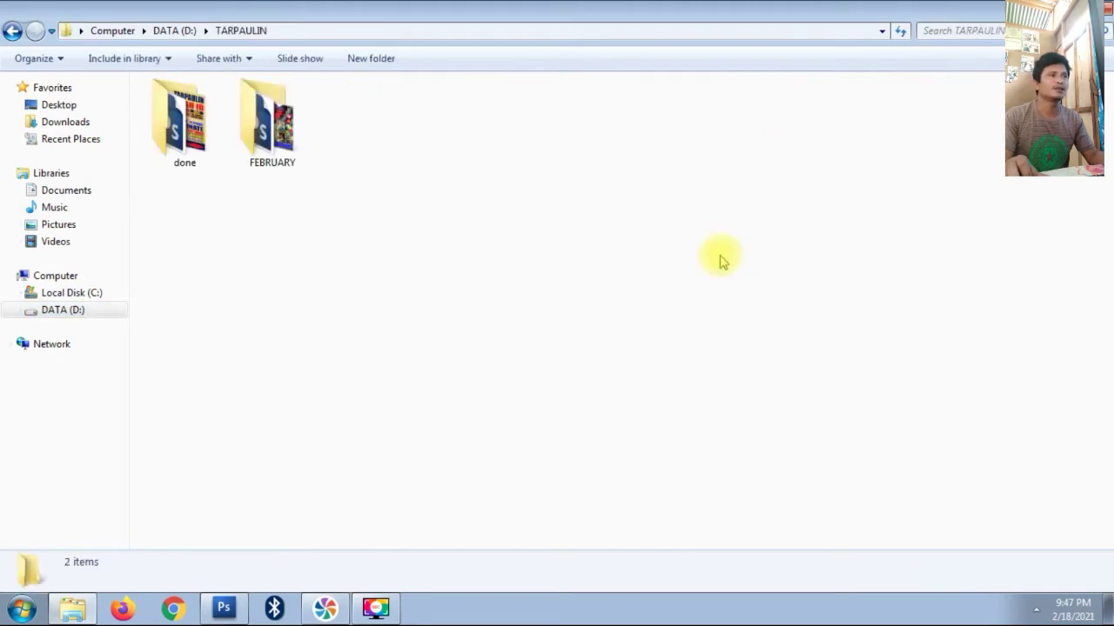
{"action": "double_click", "coordinate": [285, 174]}
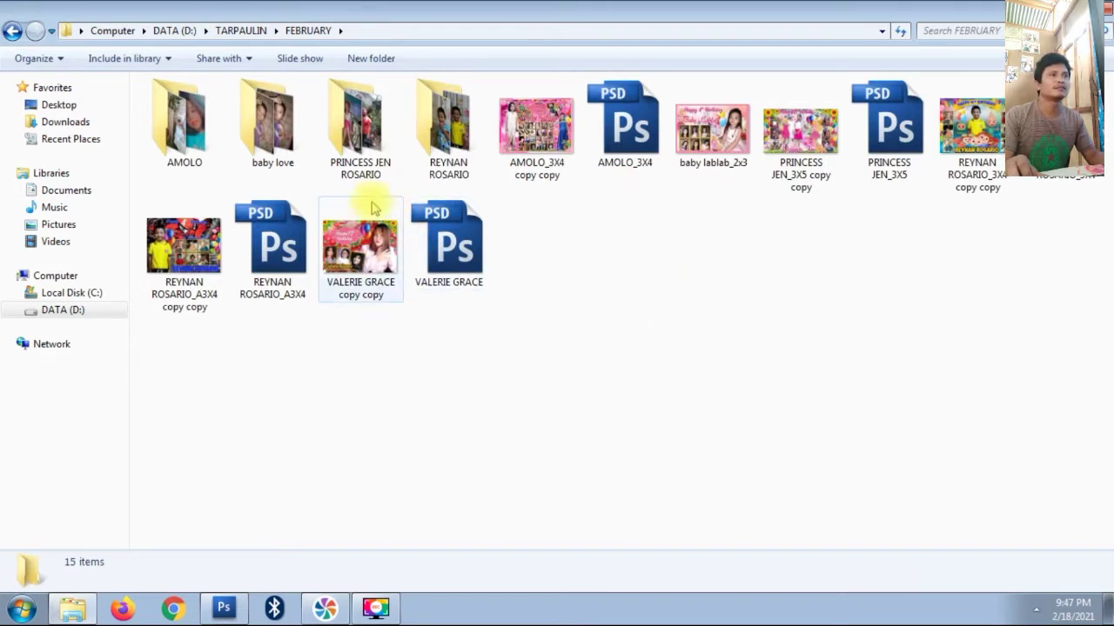
{"action": "double_click", "coordinate": [362, 131]}
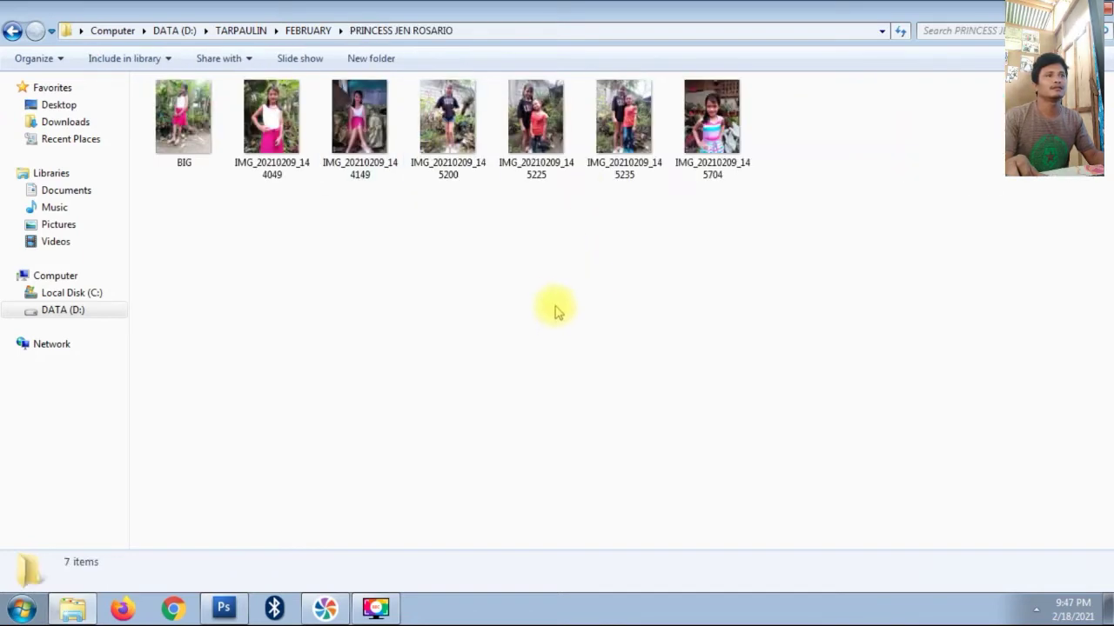
Preview IMG_20210209_144049 full size in Photo Viewer, then close the viewer.
{"action": "left_click", "coordinate": [272, 118]}
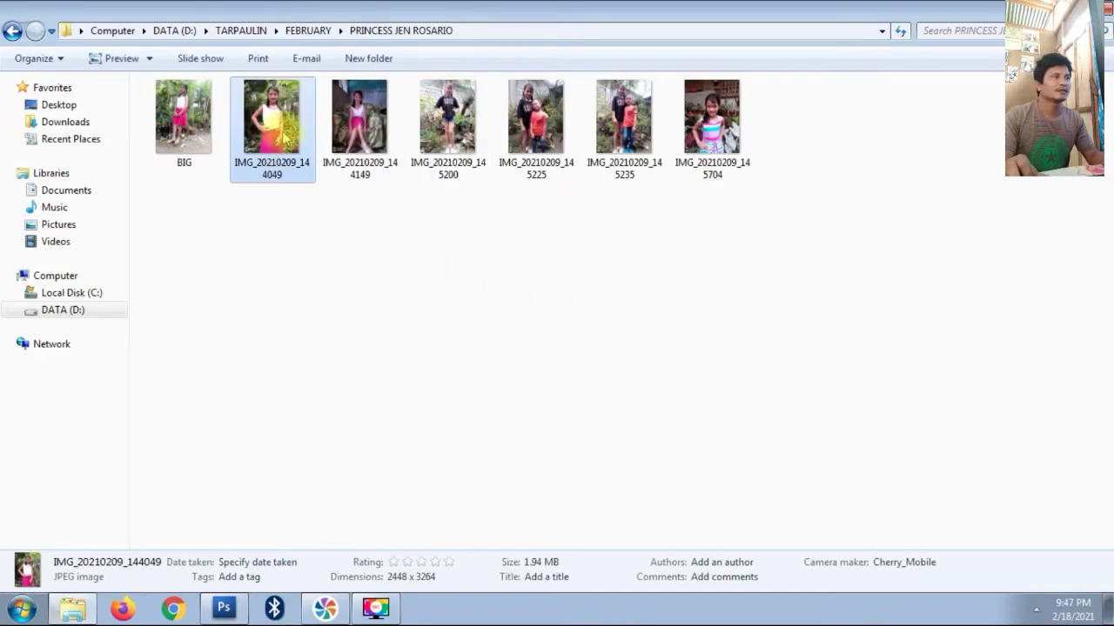
{"action": "double_click", "coordinate": [272, 117]}
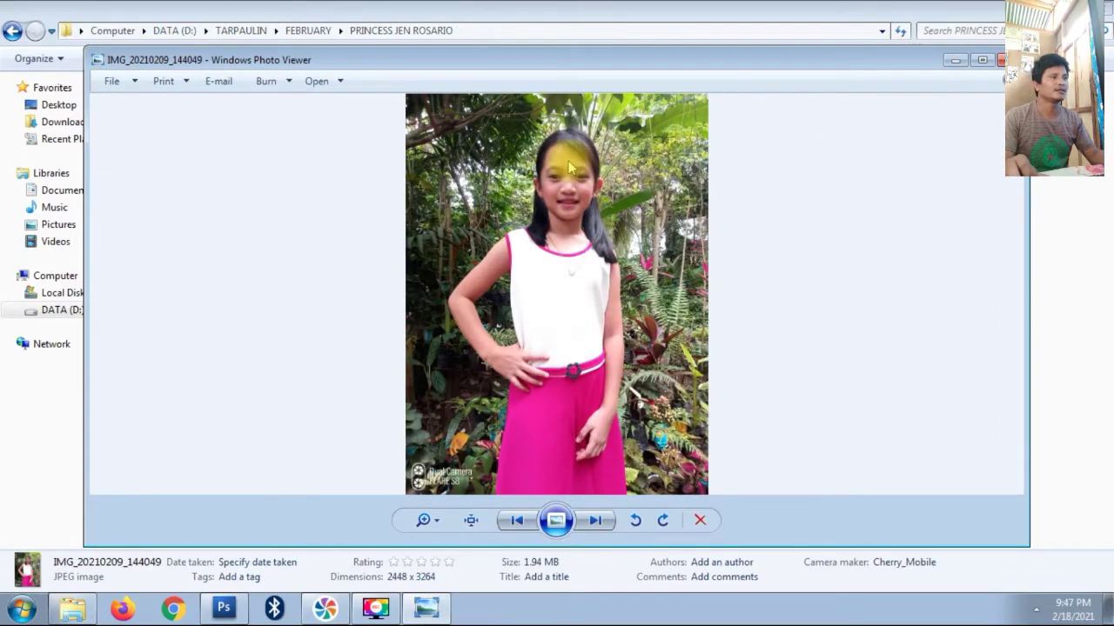
{"action": "scroll", "coordinate": [567, 165], "scroll_direction": "up", "scroll_amount": 2}
{"action": "scroll", "coordinate": [567, 164], "scroll_direction": "up", "scroll_amount": 1}
{"action": "scroll", "coordinate": [567, 161], "scroll_direction": "up", "scroll_amount": 2}
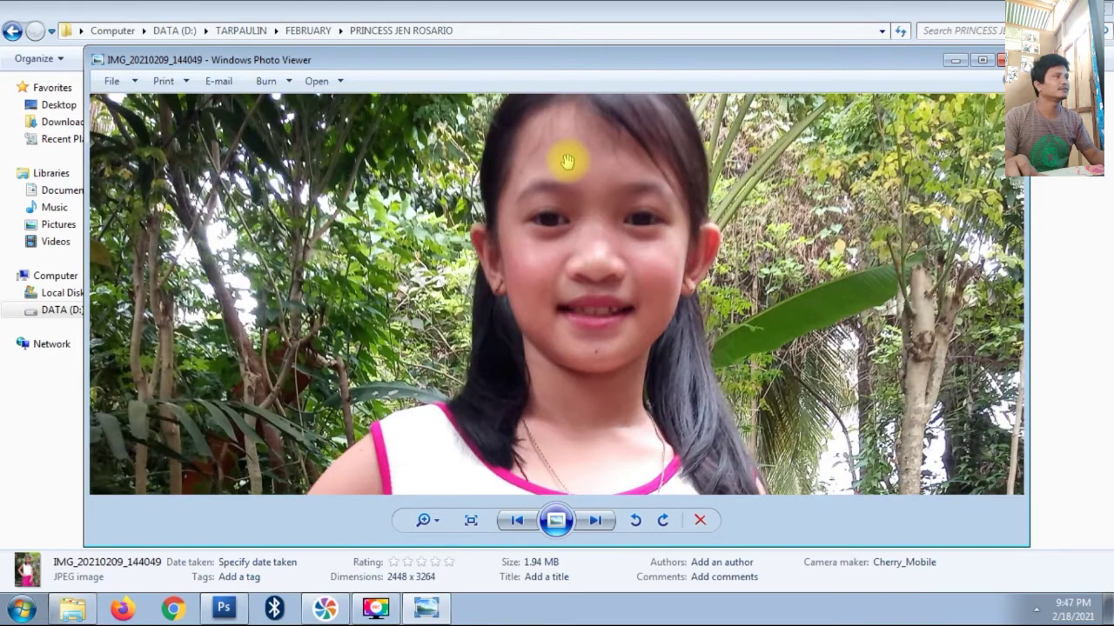
{"action": "scroll", "coordinate": [568, 162], "scroll_direction": "down", "scroll_amount": 5}
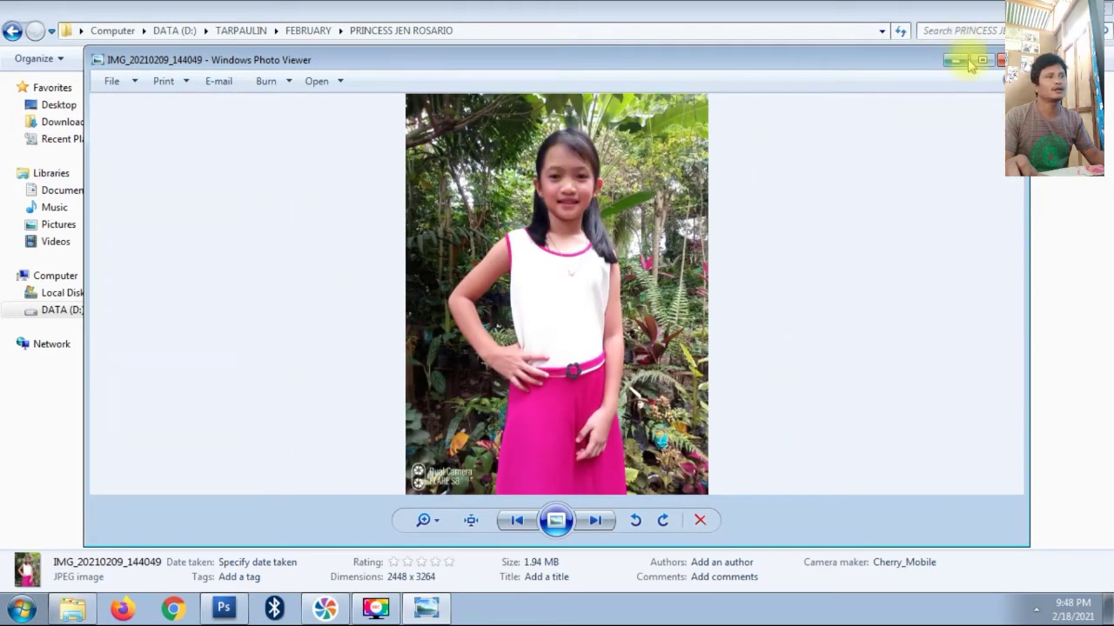
{"action": "left_click", "coordinate": [1001, 60]}
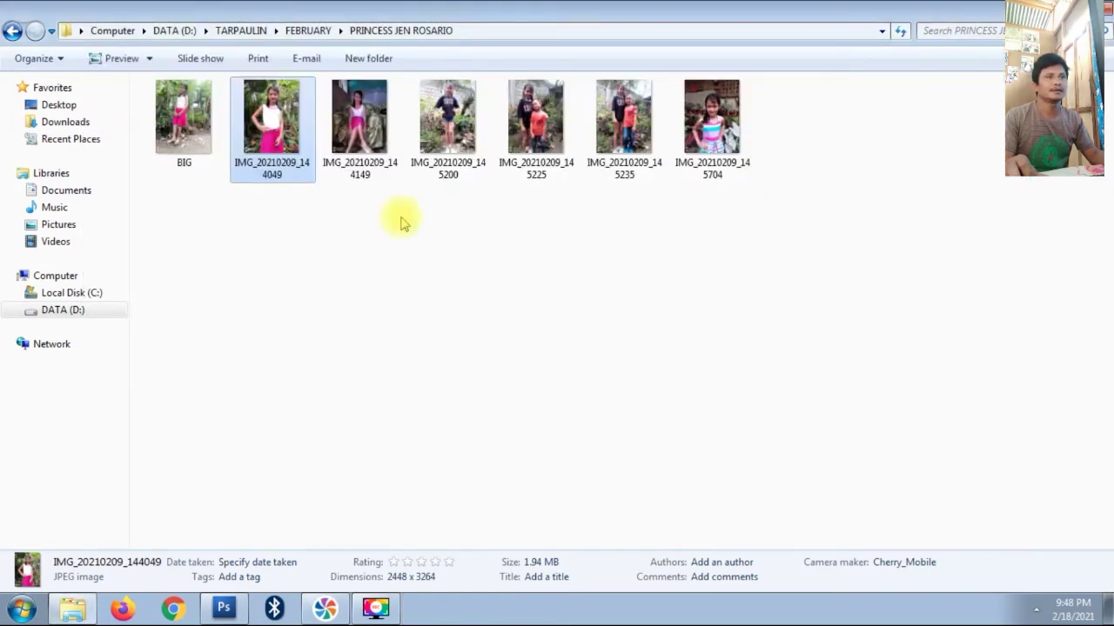
Drag IMG_20210209_144049.jpg from Explorer onto the Photoshop workspace to open it.
{"action": "left_click_drag", "start_coordinate": [265, 113], "coordinate": [233, 563]}
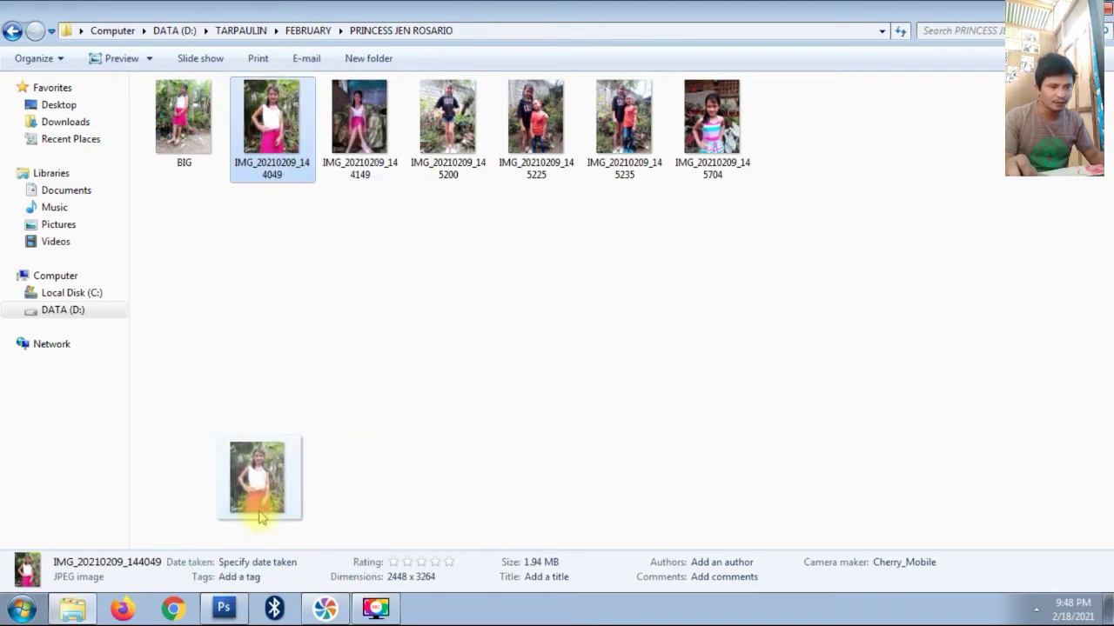
{"action": "left_click_drag", "start_coordinate": [233, 564], "coordinate": [239, 614]}
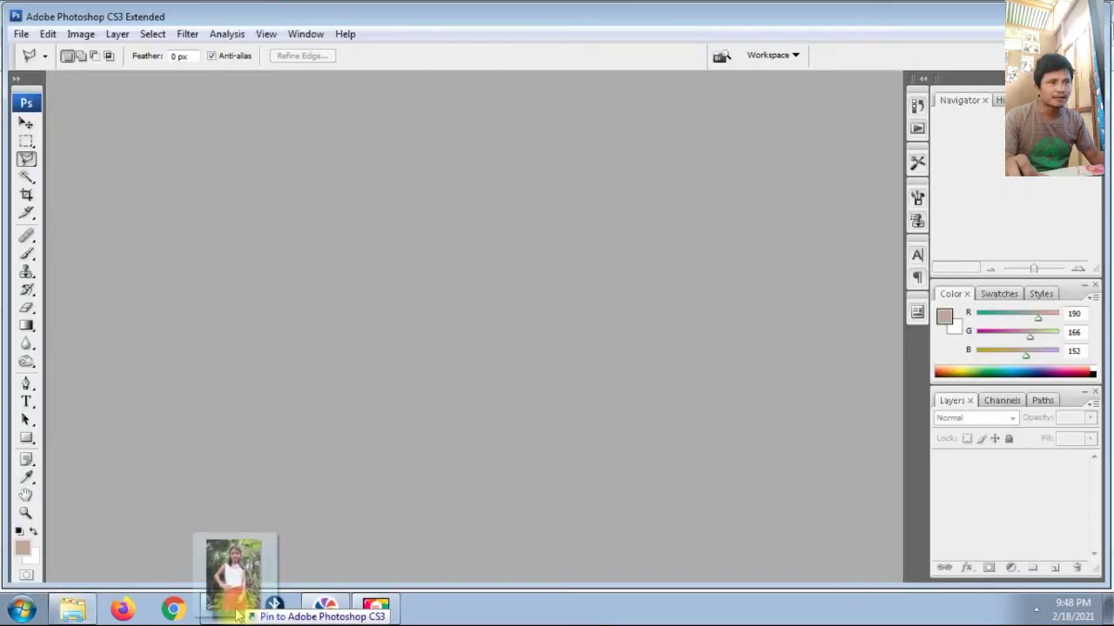
{"action": "left_click_drag", "start_coordinate": [238, 614], "coordinate": [292, 335]}
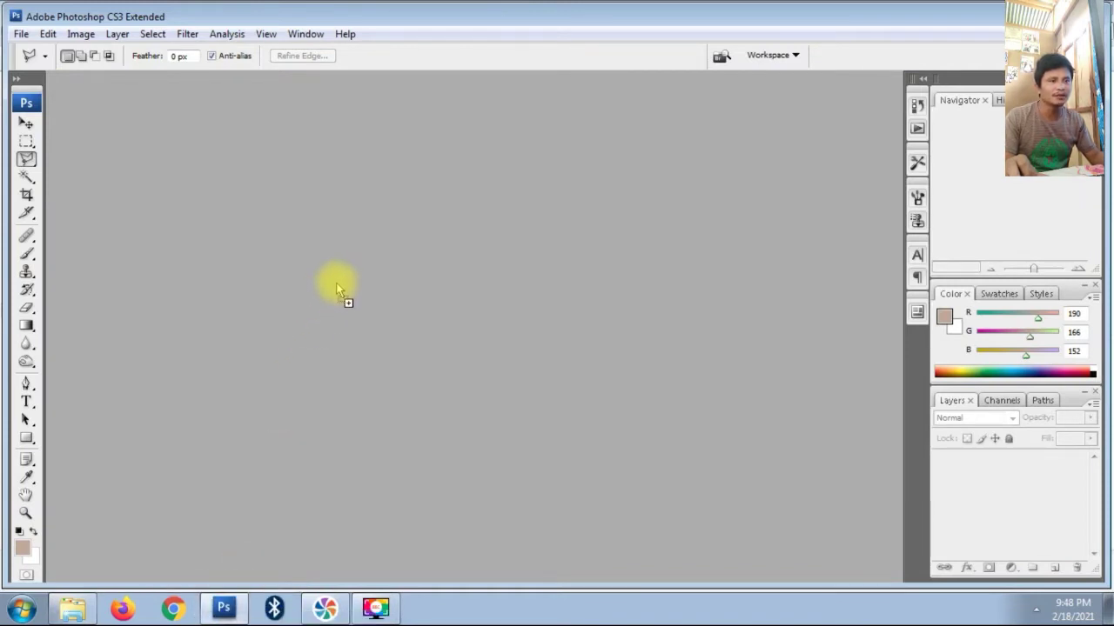
{"action": "left_click_drag", "start_coordinate": [307, 328], "coordinate": [344, 293]}
{"action": "mouse_move", "coordinate": [242, 606]}
{"action": "left_mouse_down"}
{"action": "mouse_move", "coordinate": [232, 613]}
{"action": "mouse_move", "coordinate": [348, 319]}
{"action": "left_mouse_up"}
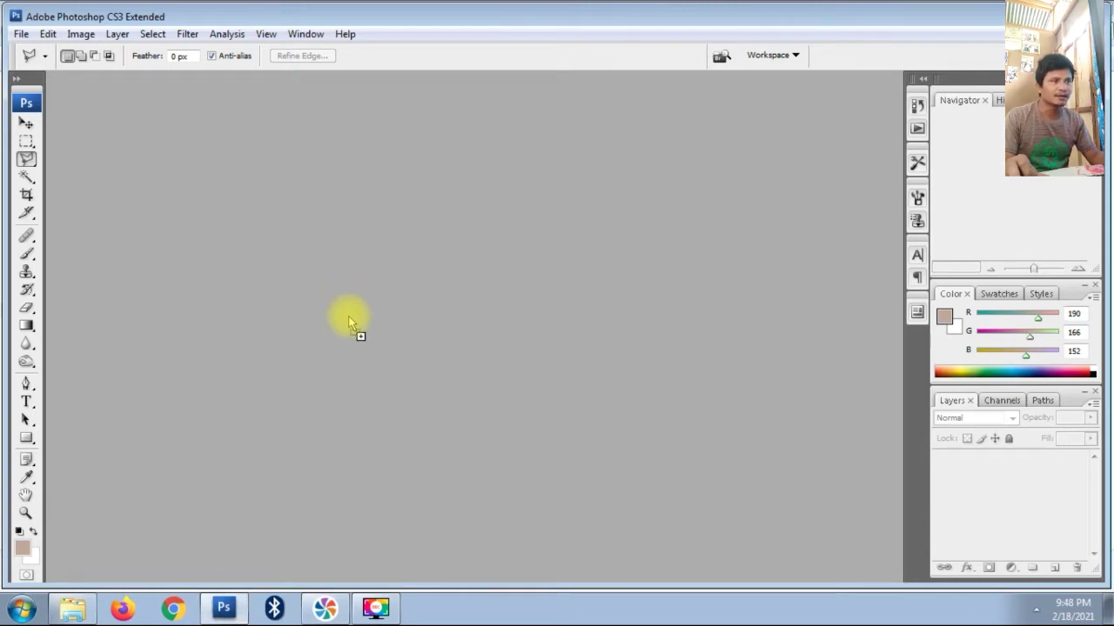
{"action": "left_click_drag", "start_coordinate": [348, 315], "coordinate": [348, 316]}
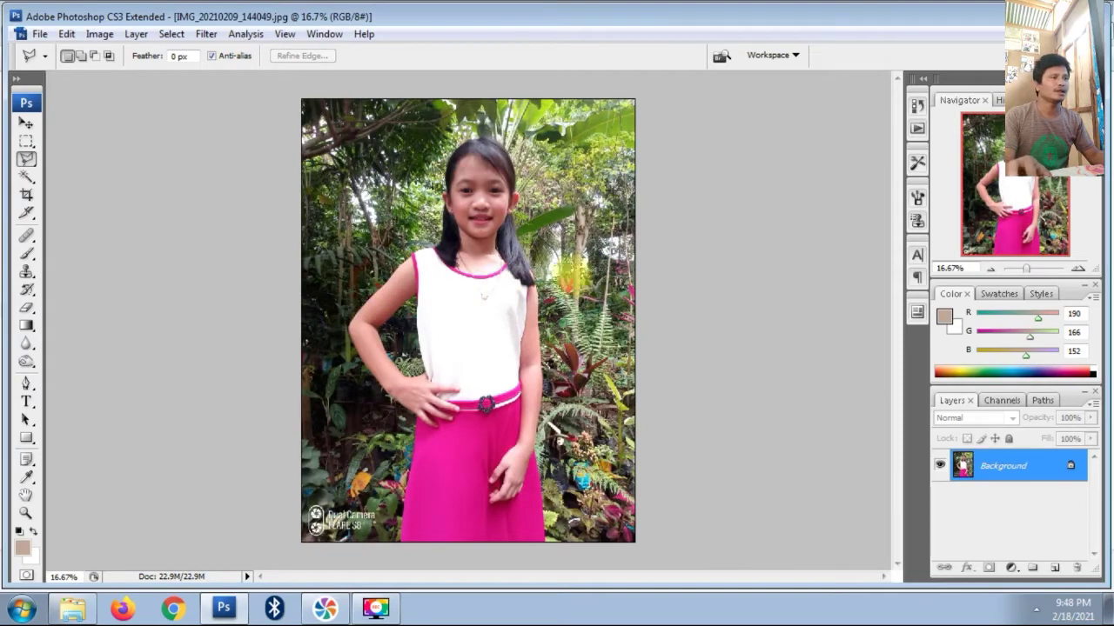
Zoom to 33.33% on the girl's skirt and choose the Polygonal Lasso Tool.
{"action": "key", "text": "ctrl+plus"}
{"action": "left_click_drag", "start_coordinate": [522, 311], "coordinate": [505, 163]}
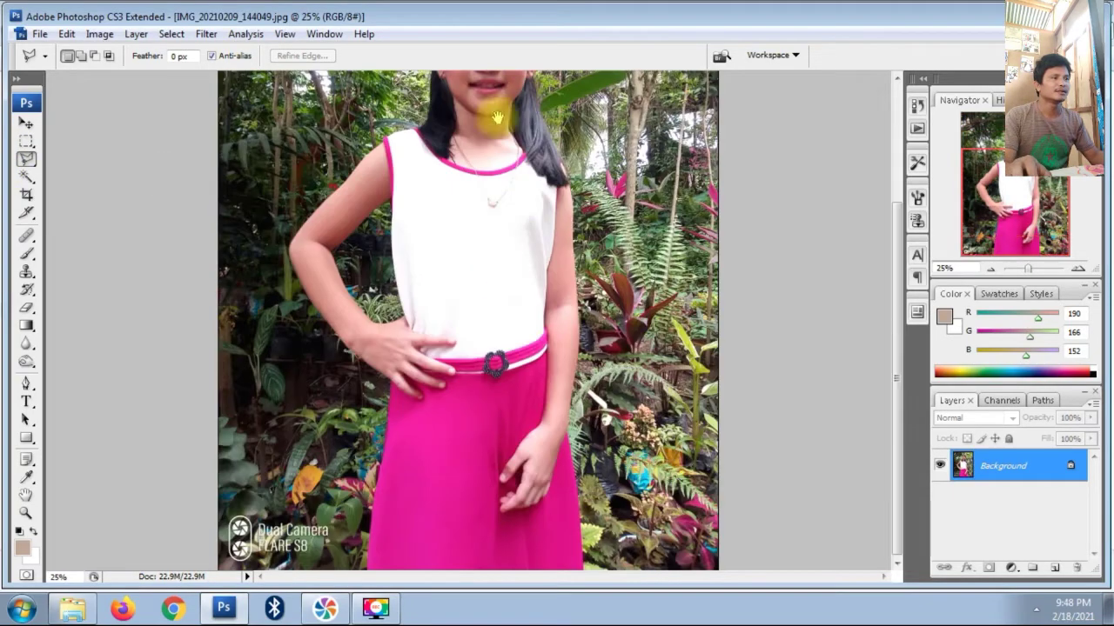
{"action": "key", "text": "ctrl+plus"}
{"action": "left_click_drag", "start_coordinate": [567, 373], "coordinate": [540, 211]}
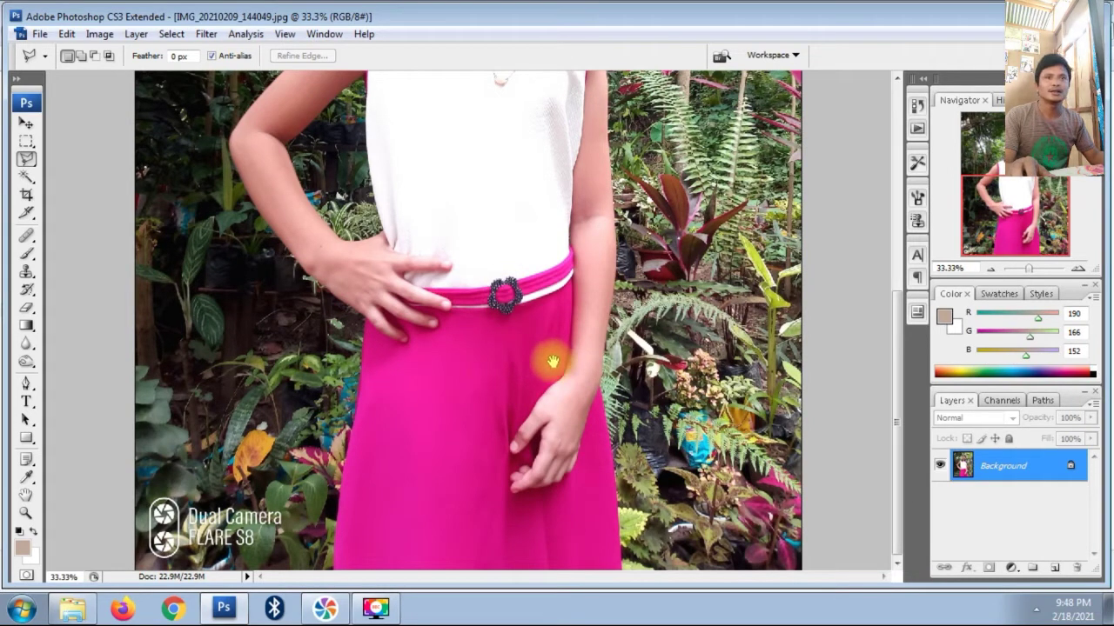
{"action": "left_click", "coordinate": [26, 159]}
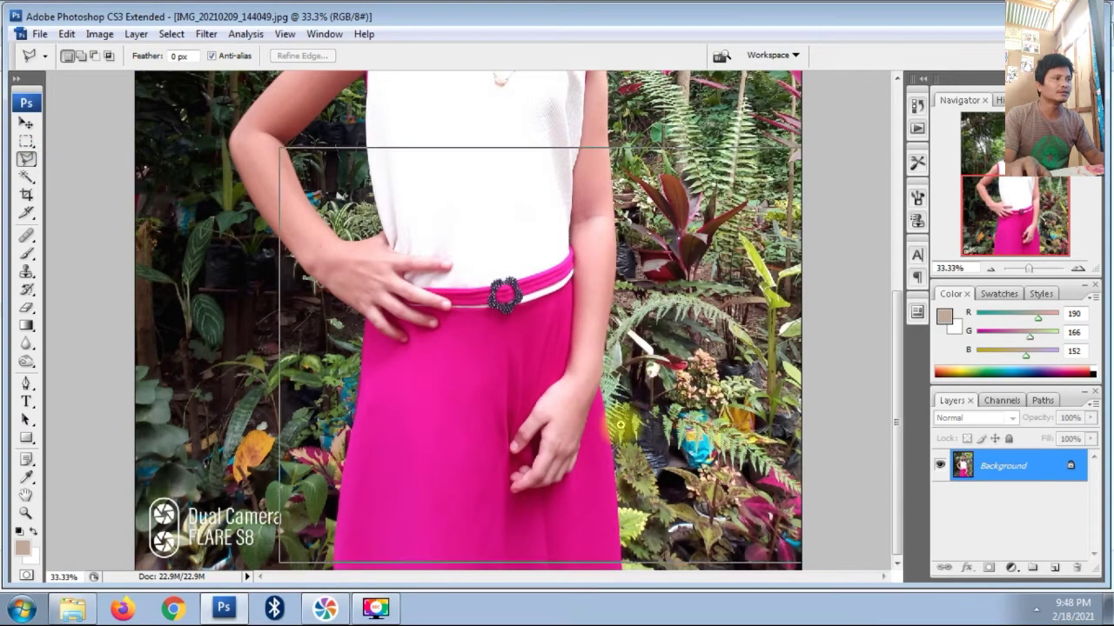
Zoom in and follow the skirt's lower and right edges in full-screen view.
{"action": "key", "text": "ctrl+plus"}
{"action": "scroll", "coordinate": [609, 305], "scroll_direction": "down", "scroll_amount": 1}
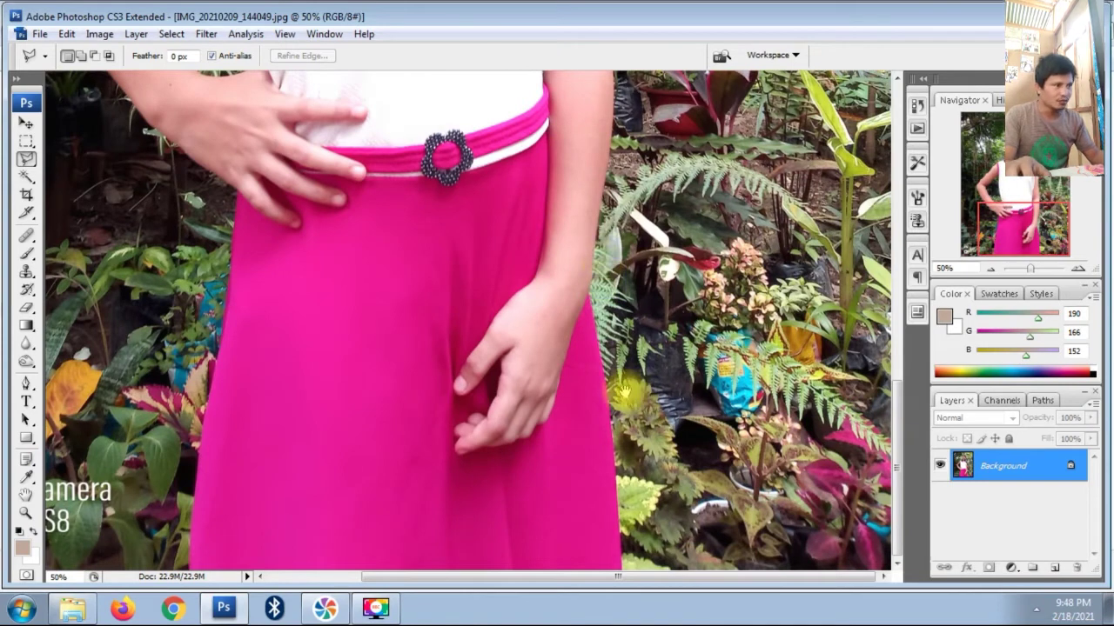
{"action": "left_click_drag", "start_coordinate": [522, 435], "coordinate": [544, 485]}
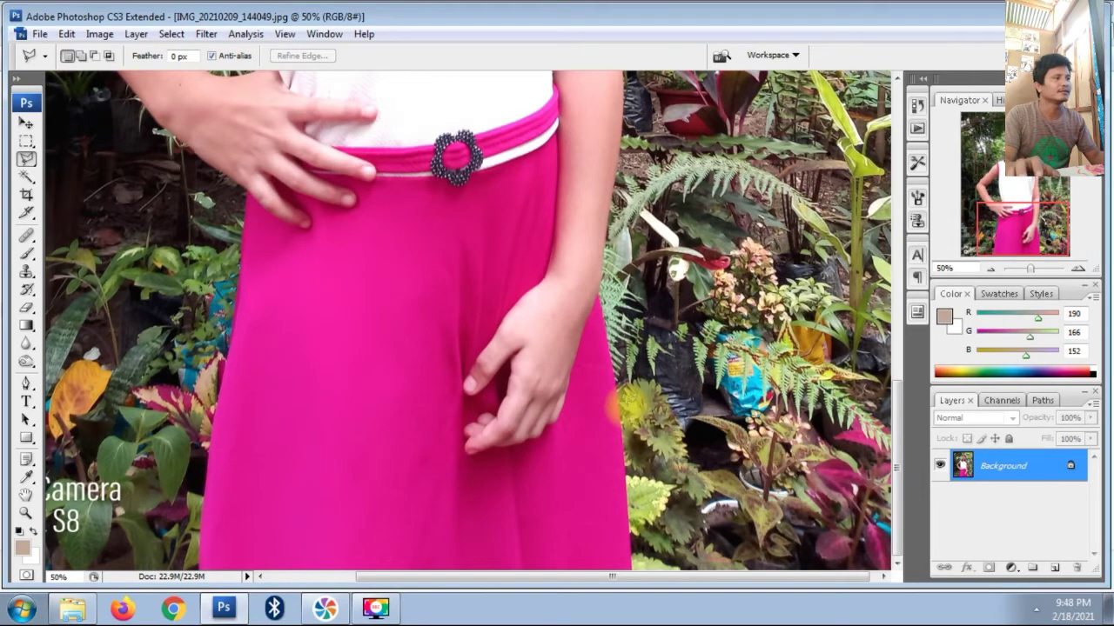
{"action": "key", "text": "f"}
{"action": "left_click_drag", "start_coordinate": [684, 422], "coordinate": [336, 298]}
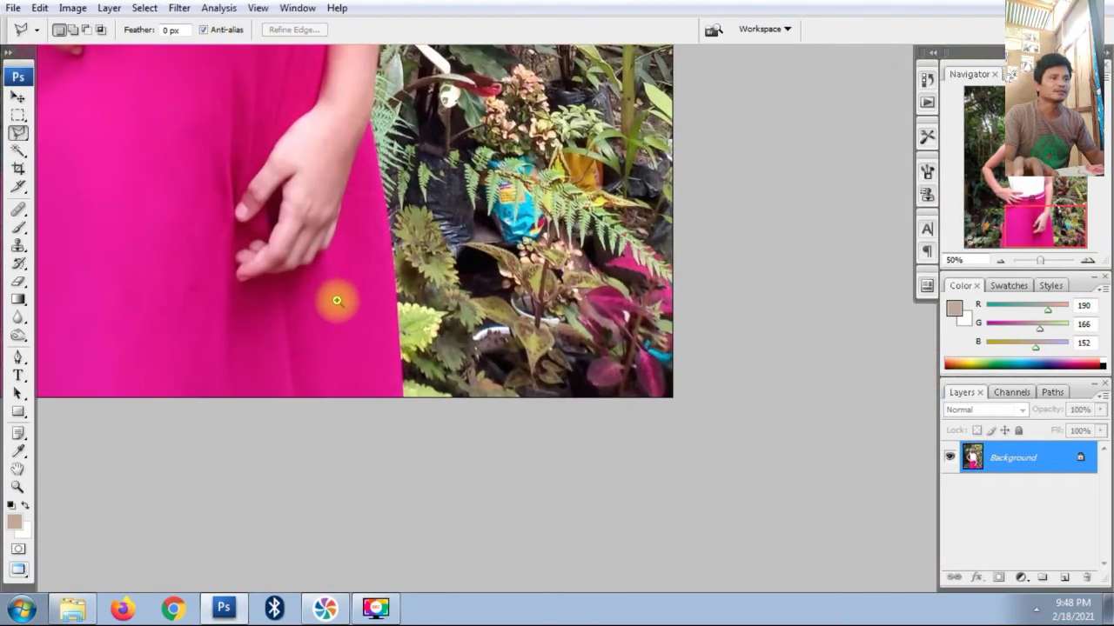
{"action": "scroll", "coordinate": [409, 351], "scroll_direction": "up", "scroll_amount": 1}
{"action": "scroll", "coordinate": [398, 383], "scroll_direction": "up", "scroll_amount": 1}
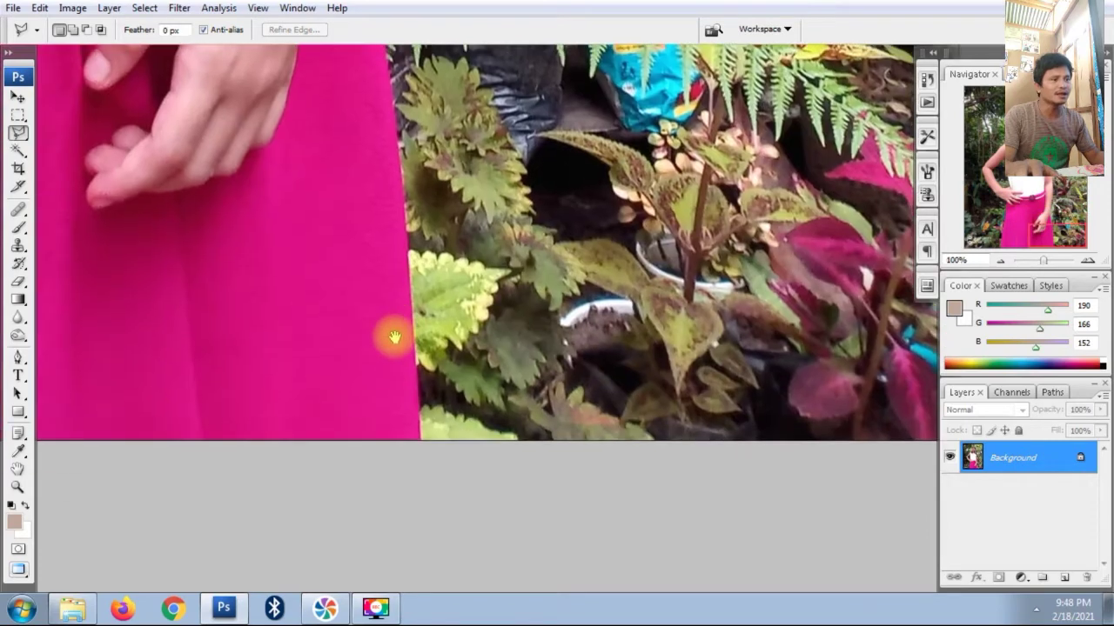
{"action": "scroll", "coordinate": [418, 403], "scroll_direction": "down", "scroll_amount": 1}
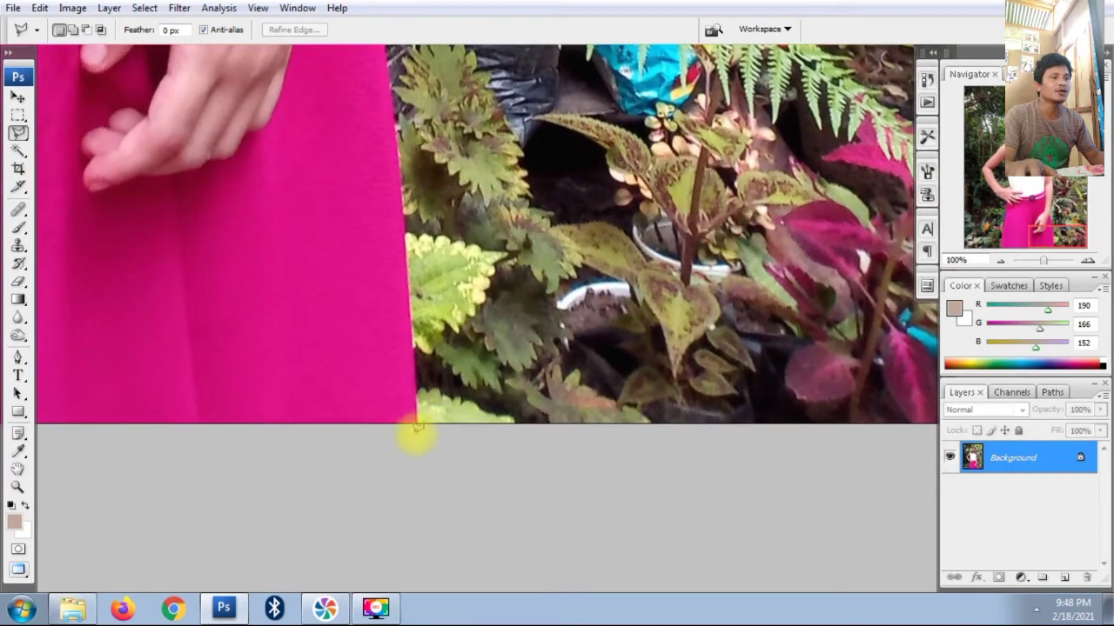
{"action": "left_click_drag", "start_coordinate": [417, 426], "coordinate": [435, 465]}
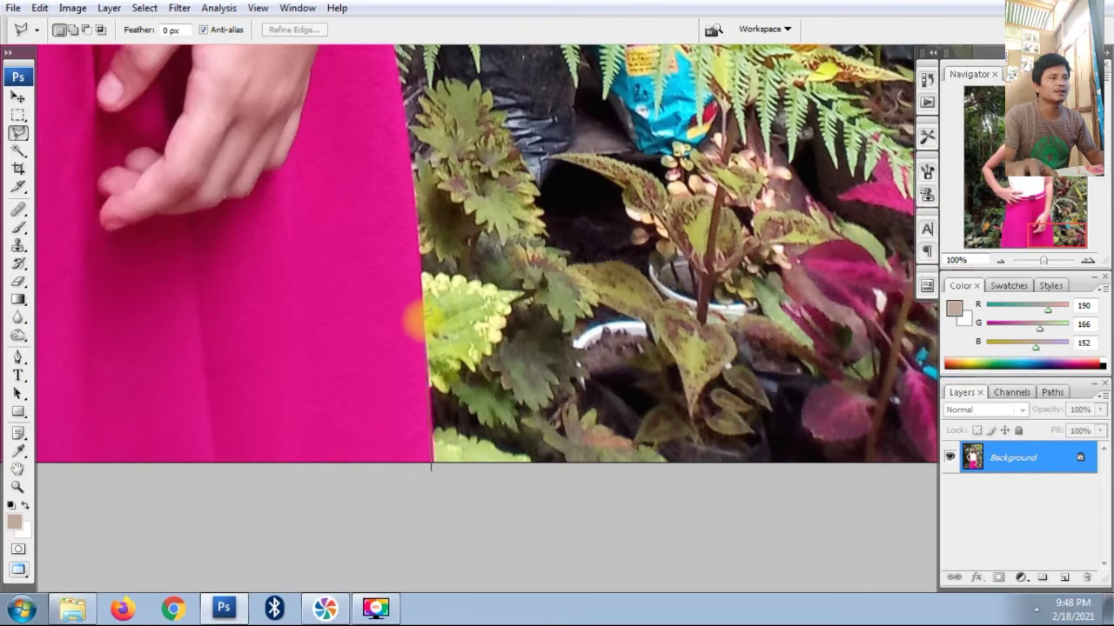
{"action": "left_click_drag", "start_coordinate": [415, 316], "coordinate": [479, 516]}
{"action": "left_click_drag", "start_coordinate": [452, 293], "coordinate": [472, 373]}
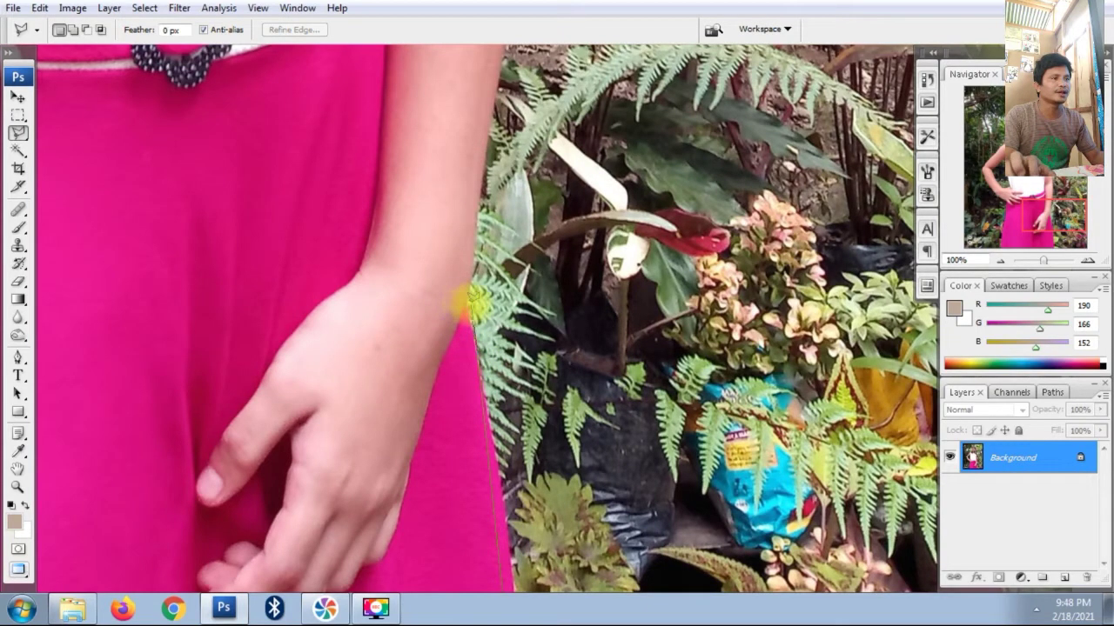
Place Polygonal Lasso points along the arm's outer edge up toward the shoulder.
{"action": "key", "text": "ctrl+plus"}
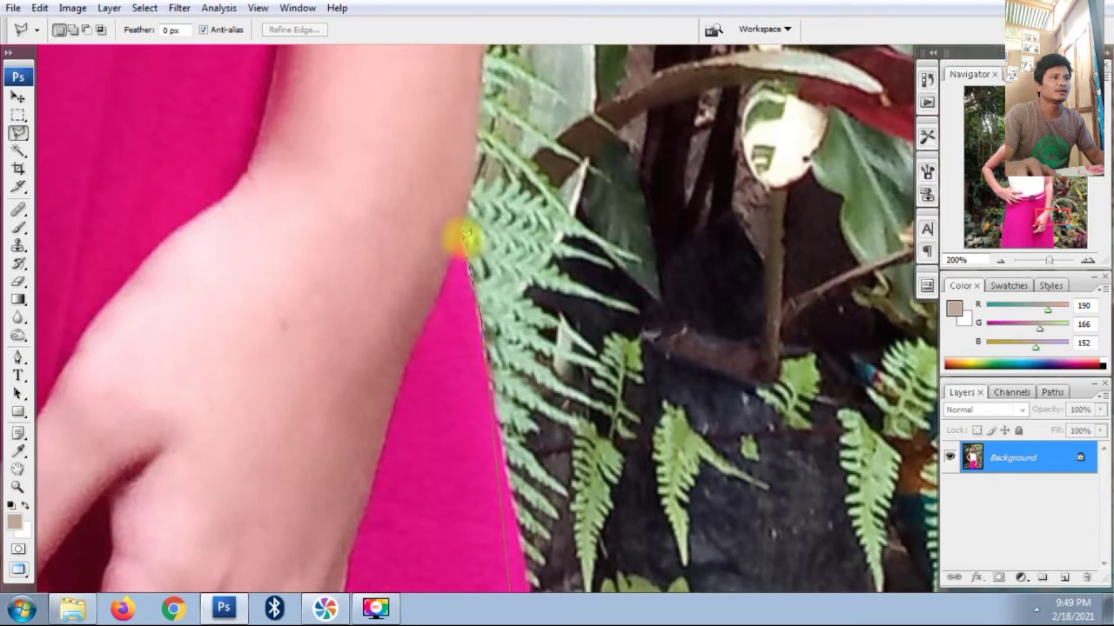
{"action": "left_click", "coordinate": [461, 229]}
{"action": "scroll", "coordinate": [487, 137], "scroll_direction": "up", "scroll_amount": 3}
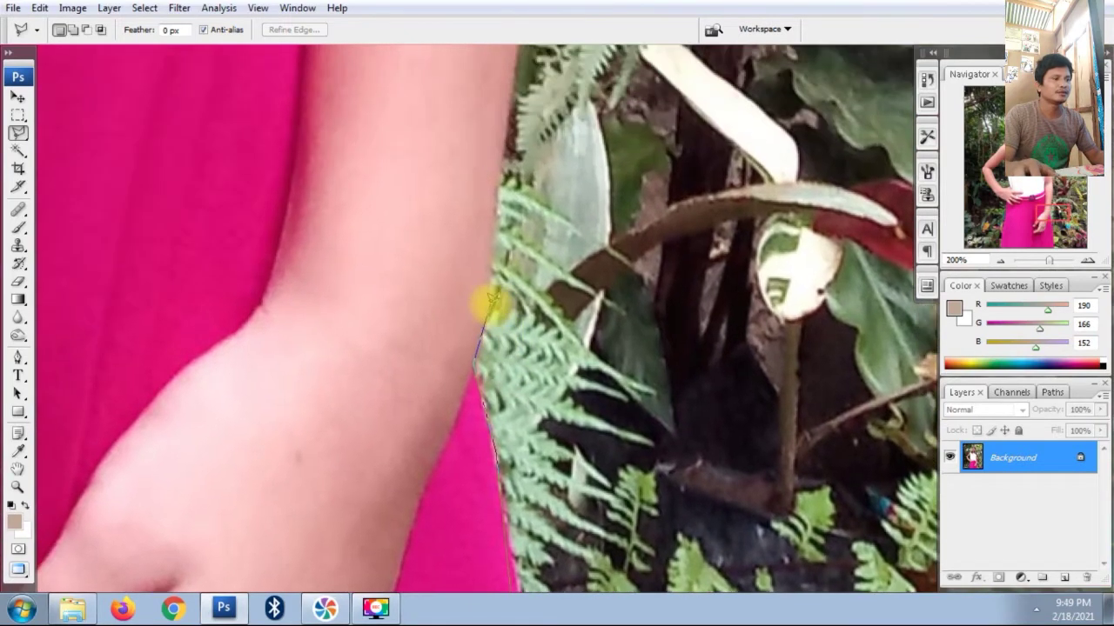
{"action": "left_click_drag", "start_coordinate": [494, 238], "coordinate": [522, 357]}
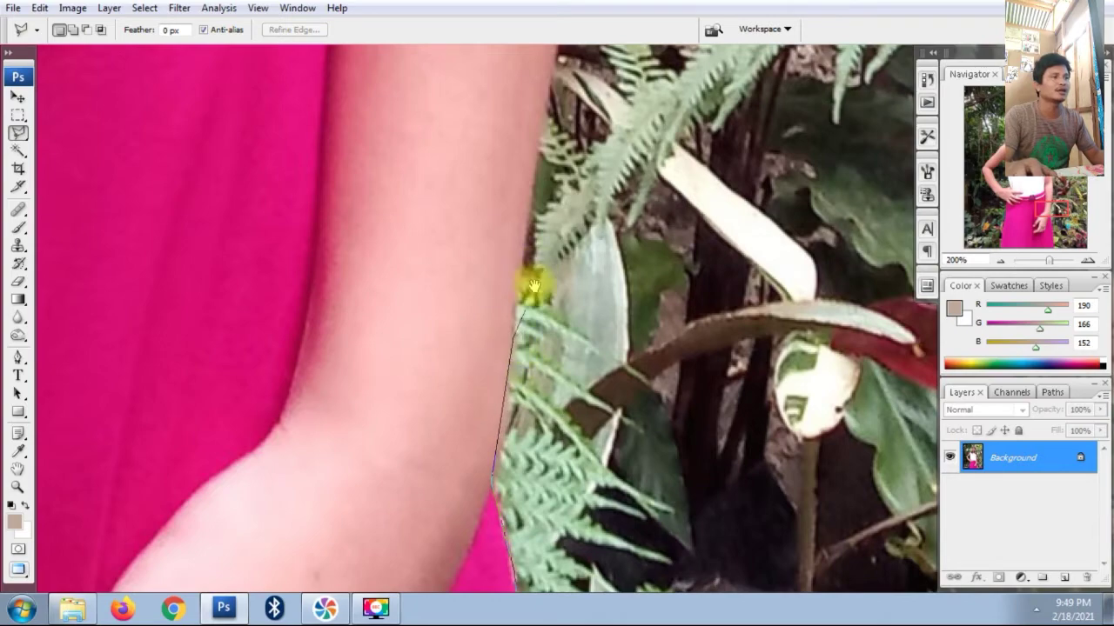
{"action": "scroll", "coordinate": [526, 287], "scroll_direction": "up", "scroll_amount": 2}
{"action": "scroll", "coordinate": [521, 279], "scroll_direction": "up", "scroll_amount": 5}
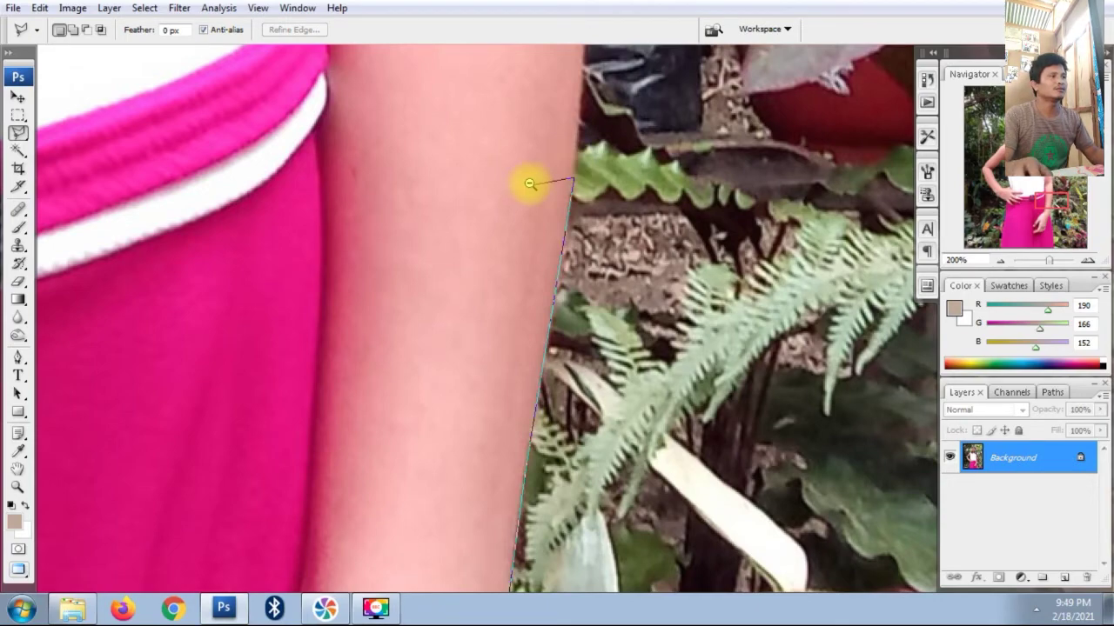
{"action": "key", "text": "ctrl+minus"}
{"action": "mouse_move", "coordinate": [565, 199]}
{"action": "left_mouse_down"}
{"action": "mouse_move", "coordinate": [619, 144]}
{"action": "mouse_move", "coordinate": [514, 116]}
{"action": "left_mouse_up"}
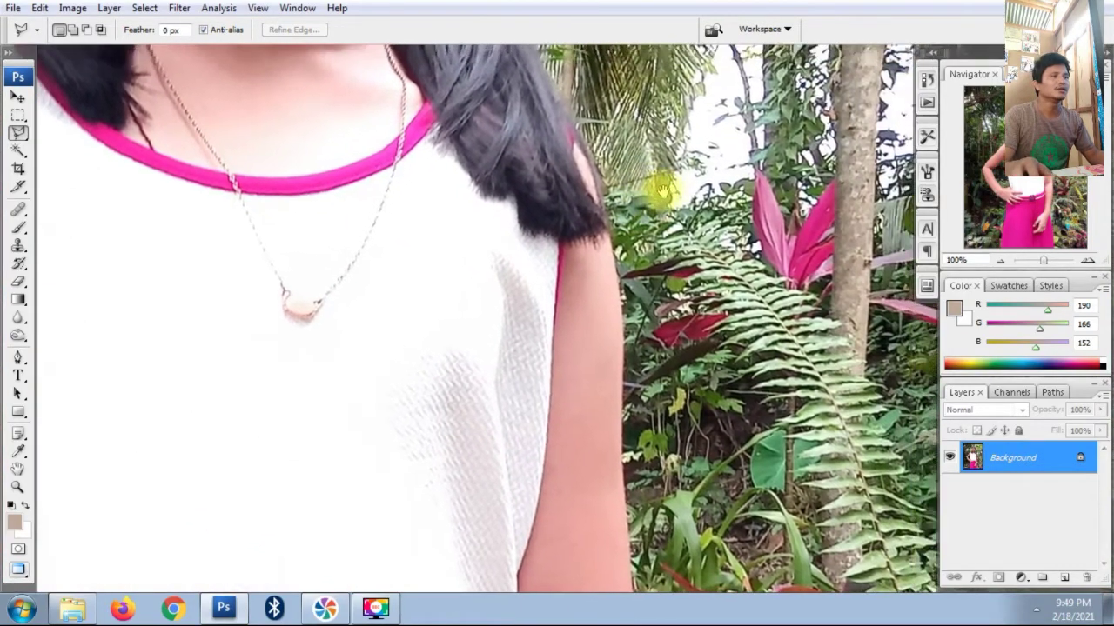
Extend the lasso outline up the arm to where the hair meets the ear.
{"action": "key", "text": "ctrl+plus"}
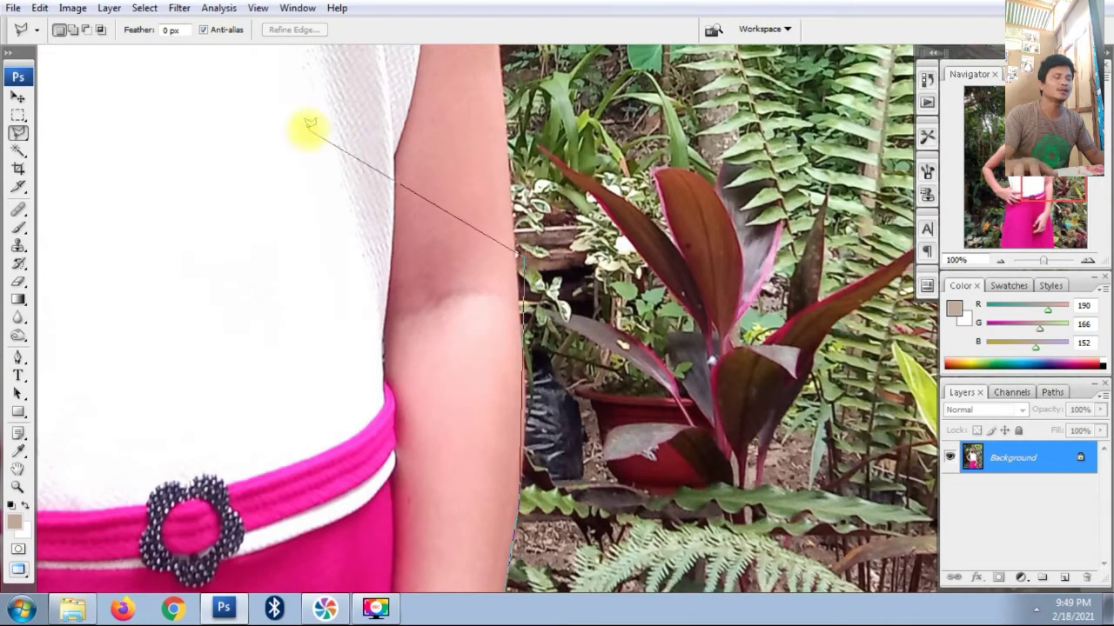
{"action": "left_click", "coordinate": [376, 145]}
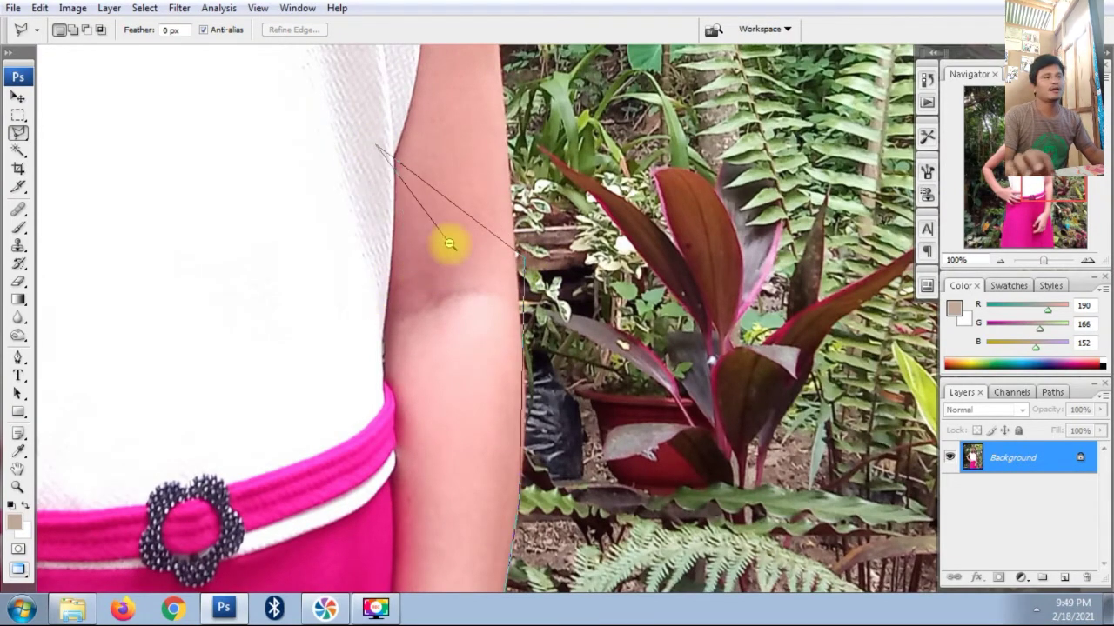
{"action": "key", "text": "ctrl+minus"}
{"action": "left_click_drag", "start_coordinate": [462, 249], "coordinate": [422, 206]}
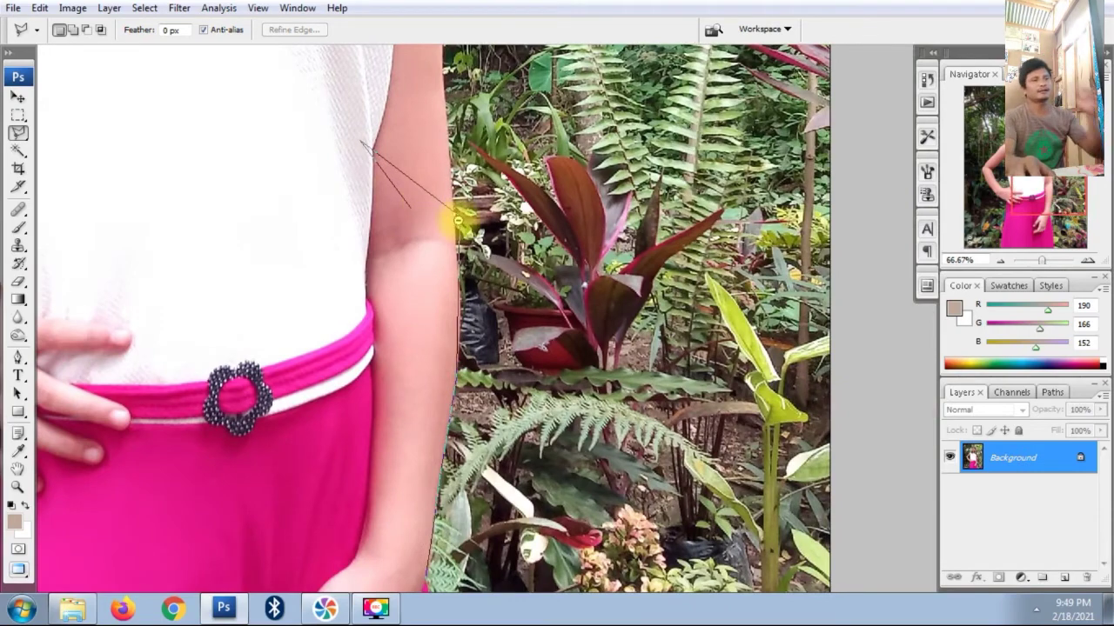
{"action": "key", "text": "ctrl+minus"}
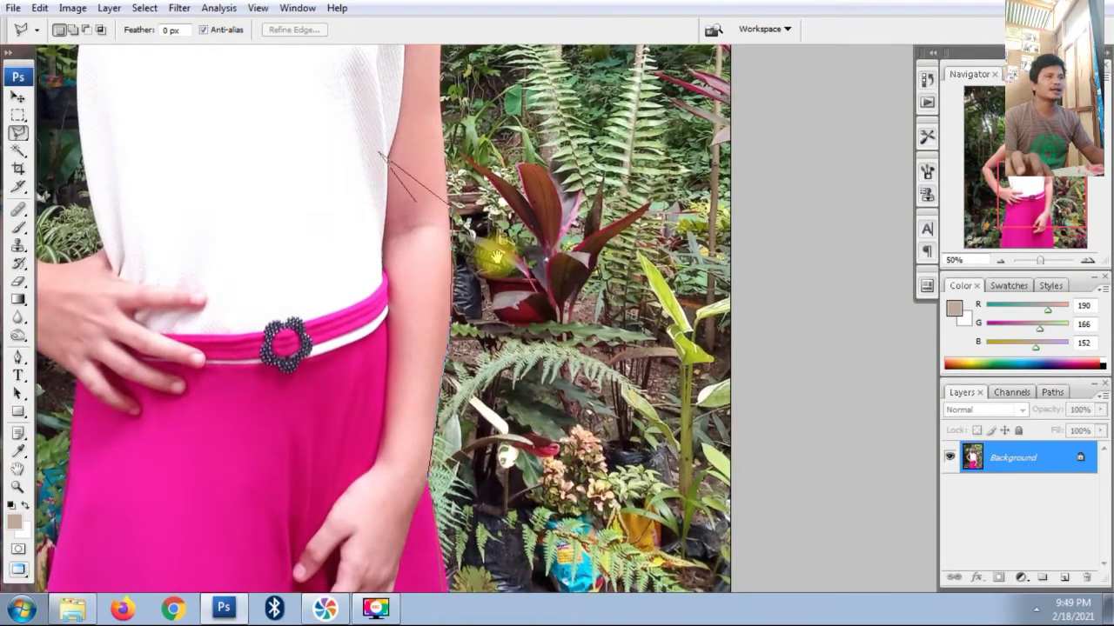
{"action": "left_click", "coordinate": [380, 104], "text": "alt"}
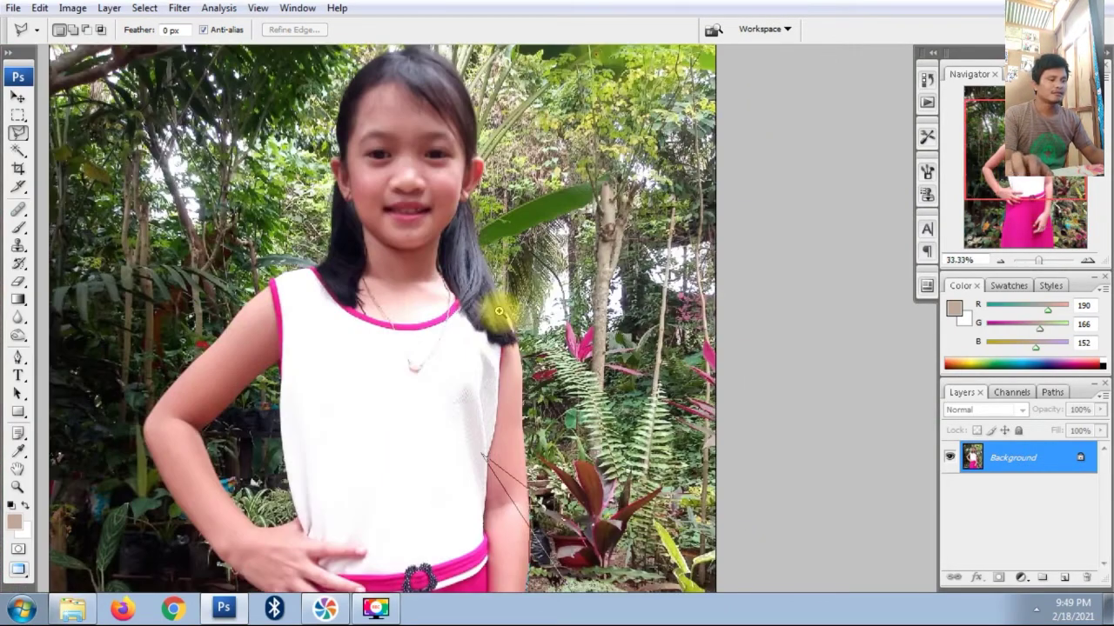
{"action": "key", "text": "ctrl+plus"}
{"action": "scroll", "coordinate": [522, 359], "scroll_direction": "down", "scroll_amount": 2}
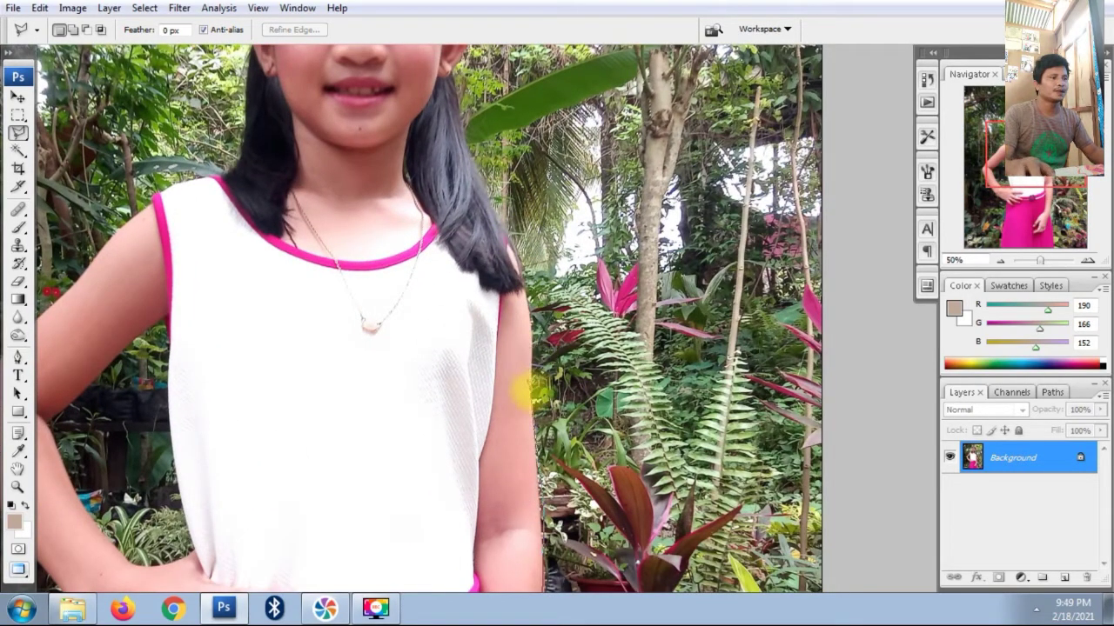
{"action": "scroll", "coordinate": [533, 338], "scroll_direction": "up", "scroll_amount": 1}
{"action": "scroll", "coordinate": [522, 348], "scroll_direction": "up", "scroll_amount": 1}
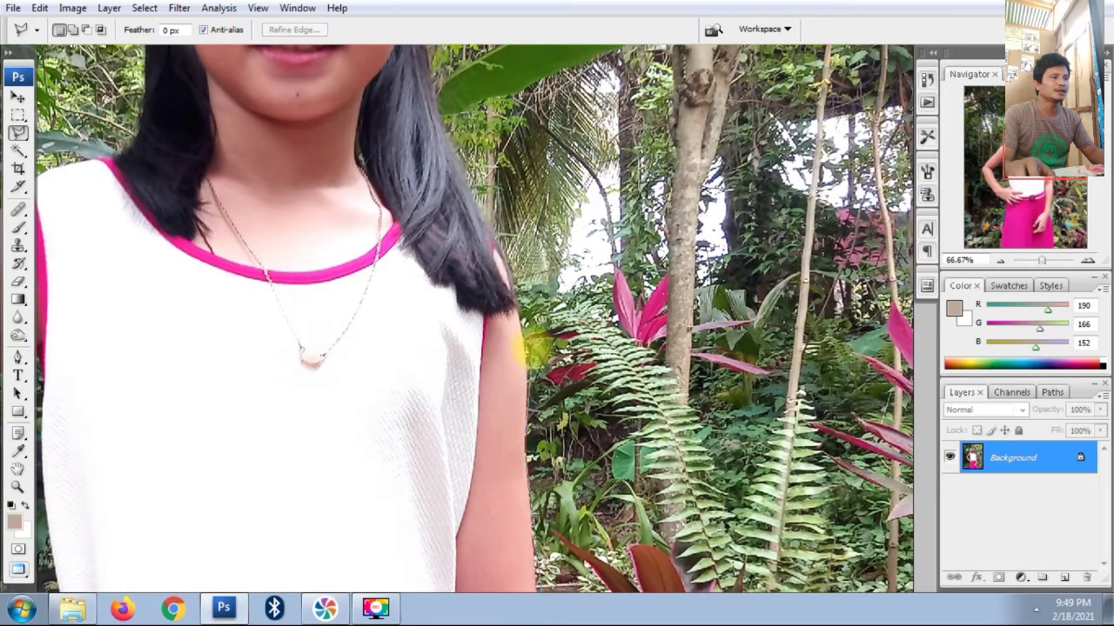
{"action": "scroll", "coordinate": [513, 313], "scroll_direction": "up", "scroll_amount": 3}
{"action": "scroll", "coordinate": [540, 304], "scroll_direction": "down", "scroll_amount": 1}
{"action": "scroll", "coordinate": [522, 279], "scroll_direction": "down", "scroll_amount": 3}
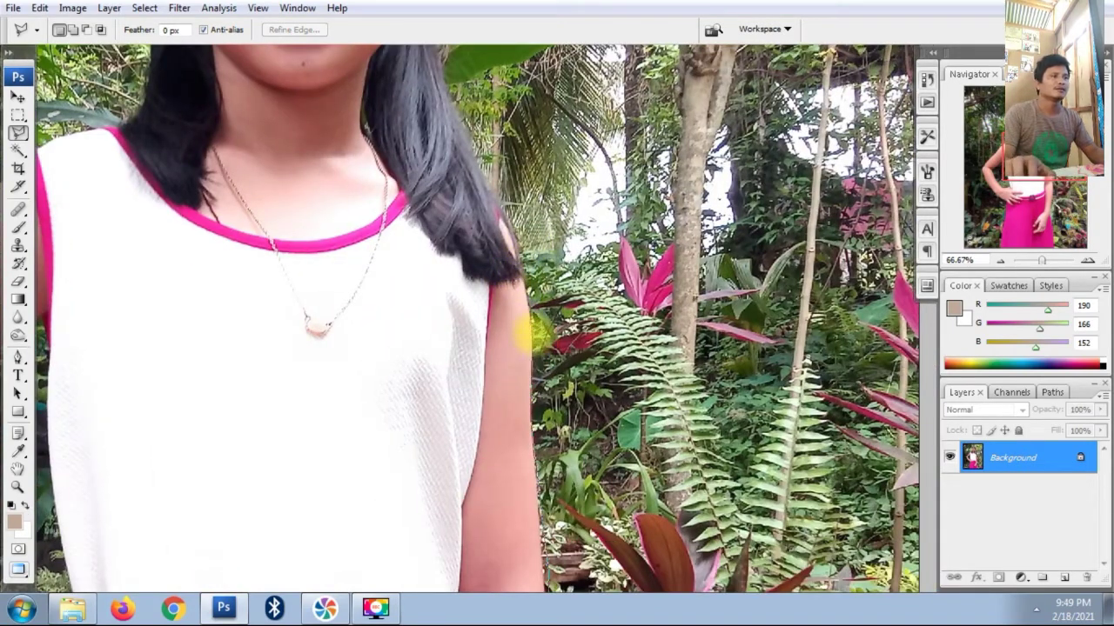
{"action": "scroll", "coordinate": [493, 316], "scroll_direction": "up", "scroll_amount": 1}
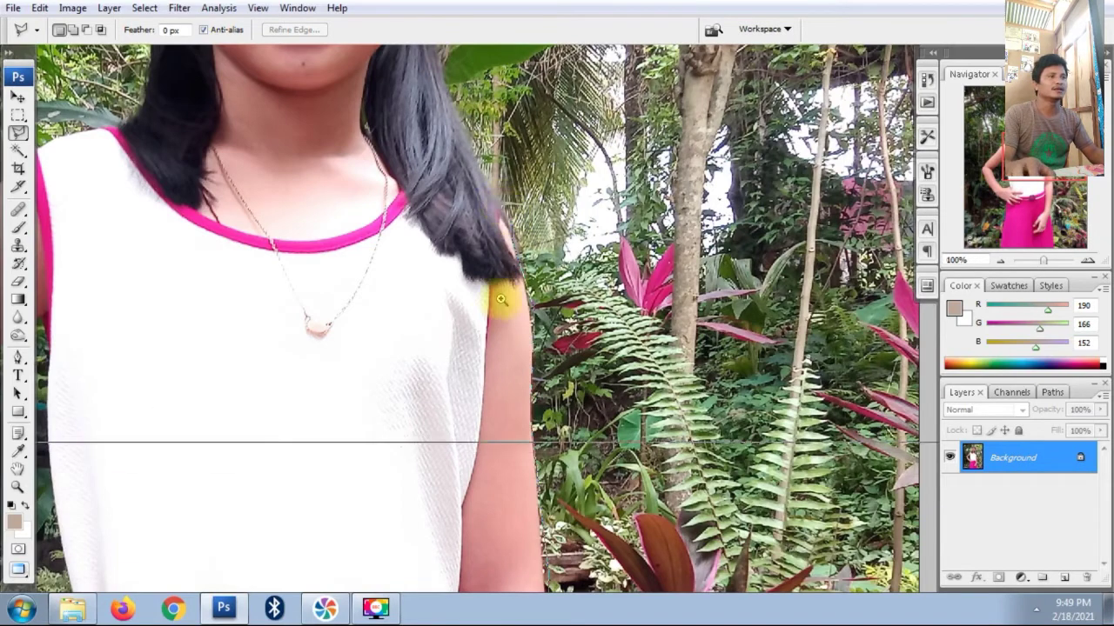
{"action": "scroll", "coordinate": [487, 348], "scroll_direction": "up", "scroll_amount": 1}
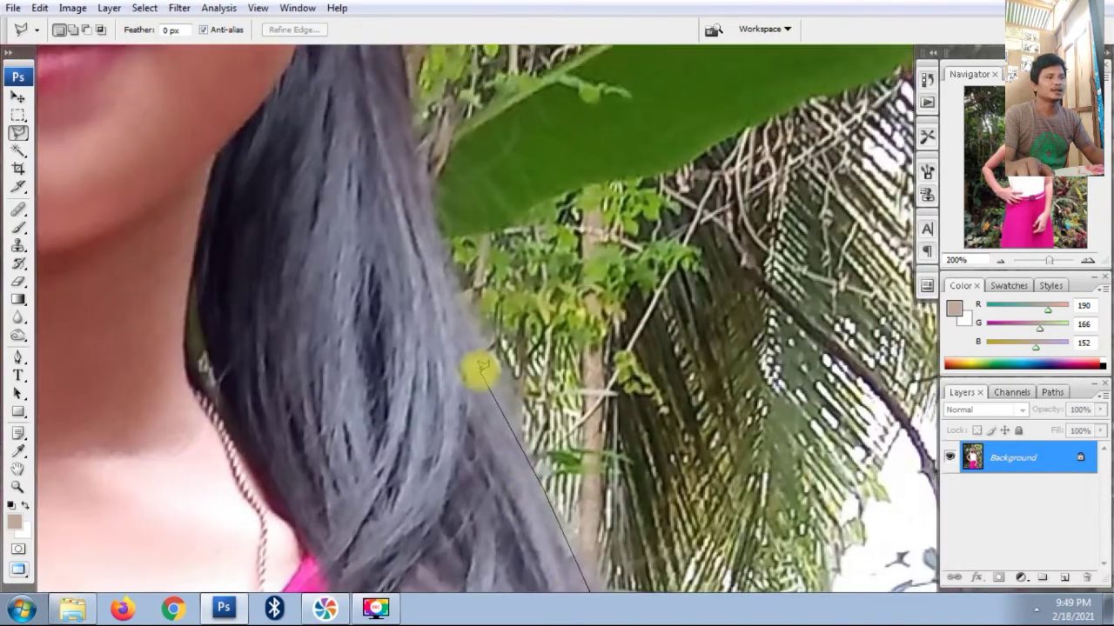
{"action": "scroll", "coordinate": [487, 330], "scroll_direction": "up", "scroll_amount": 2}
{"action": "scroll", "coordinate": [496, 365], "scroll_direction": "up", "scroll_amount": 4}
{"action": "left_click", "coordinate": [449, 397]}
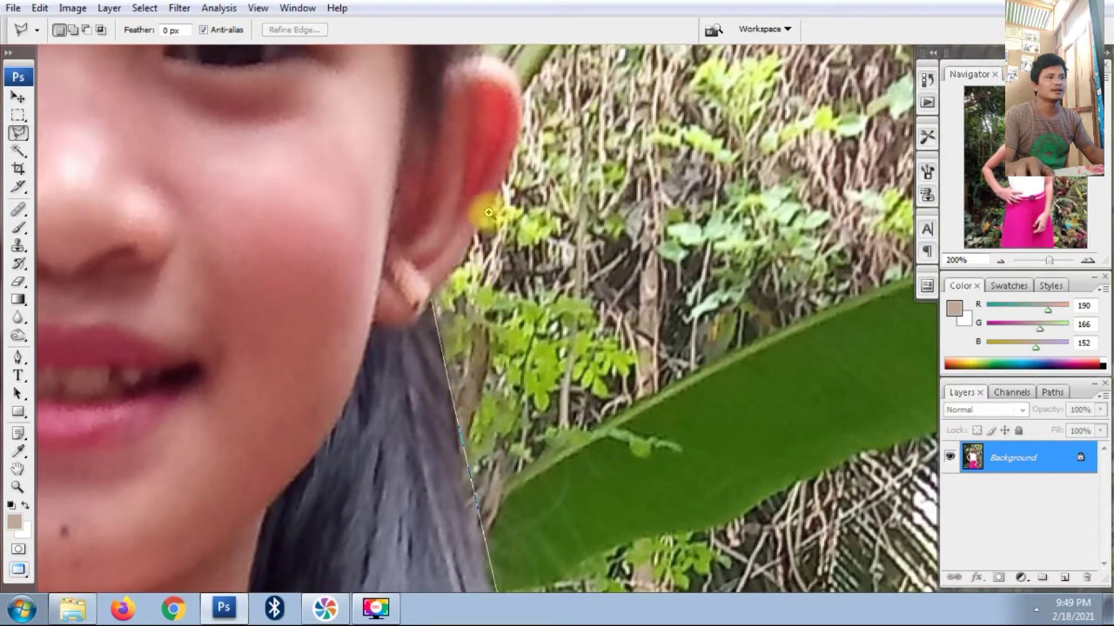
Trace the outline around the earlobe and along the top of the ear.
{"action": "scroll", "coordinate": [435, 315], "scroll_direction": "up", "scroll_amount": 1}
{"action": "left_click_drag", "start_coordinate": [441, 311], "coordinate": [381, 385]}
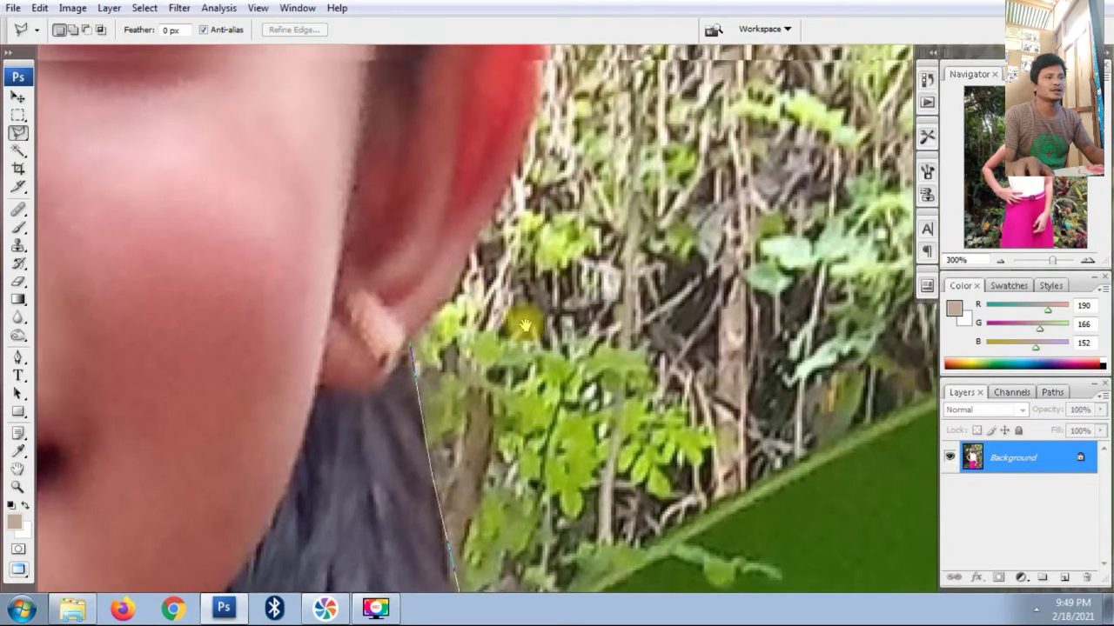
{"action": "left_click", "coordinate": [381, 413]}
{"action": "mouse_move", "coordinate": [463, 326]}
{"action": "left_mouse_down"}
{"action": "mouse_move", "coordinate": [425, 375]}
{"action": "mouse_move", "coordinate": [430, 418]}
{"action": "left_mouse_up"}
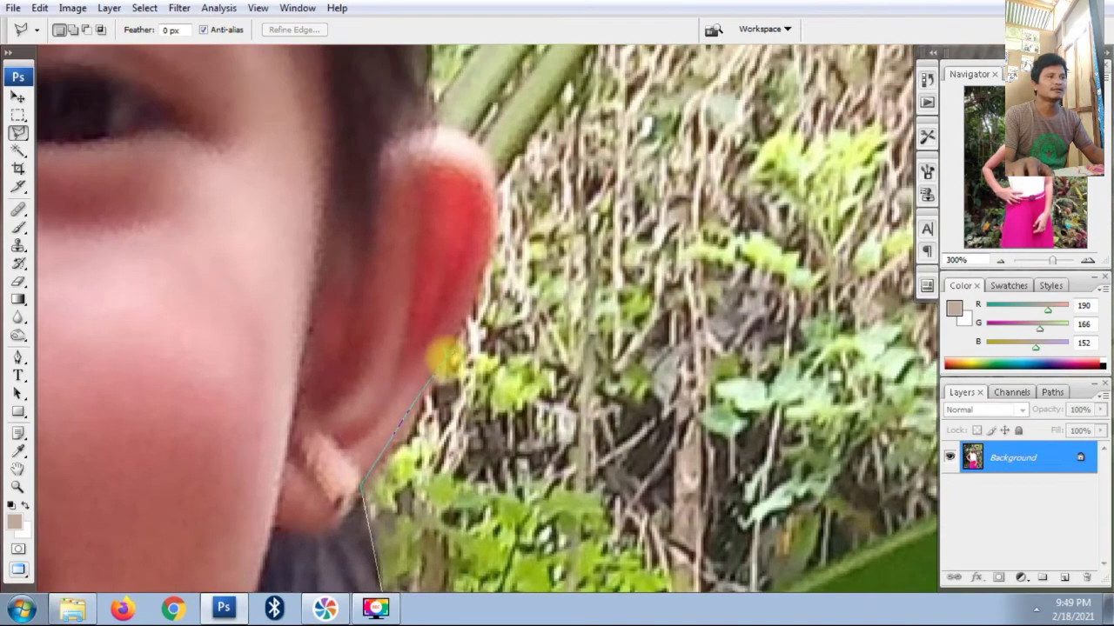
{"action": "left_click_drag", "start_coordinate": [448, 355], "coordinate": [450, 425]}
{"action": "left_click", "coordinate": [456, 453]}
{"action": "left_click", "coordinate": [474, 247]}
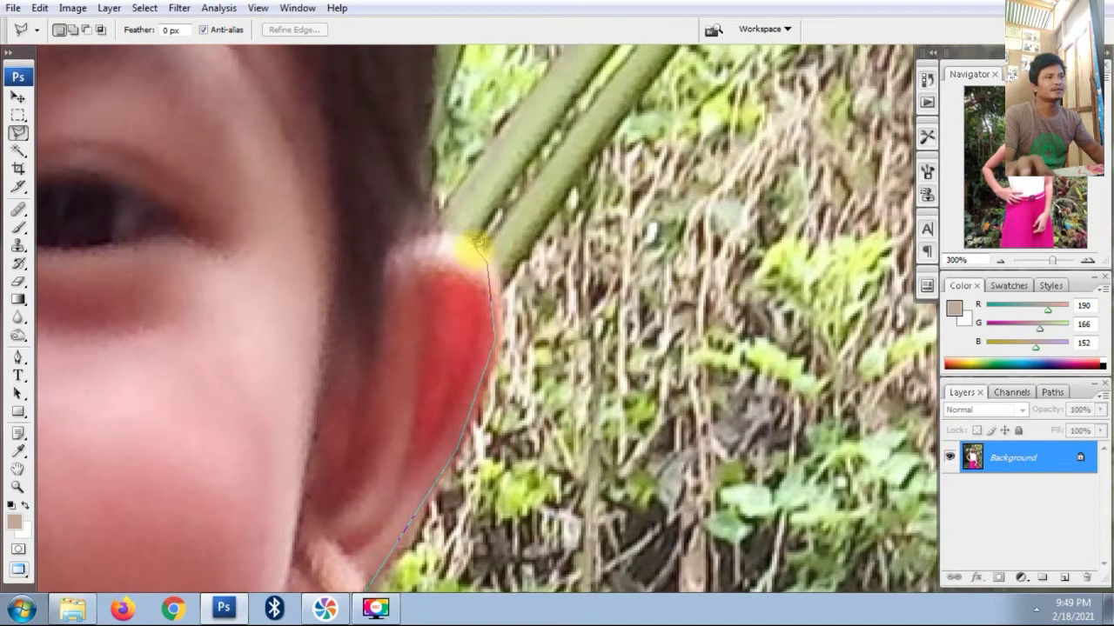
{"action": "left_click", "coordinate": [409, 242]}
{"action": "left_click", "coordinate": [514, 306], "text": "ctrl+alt"}
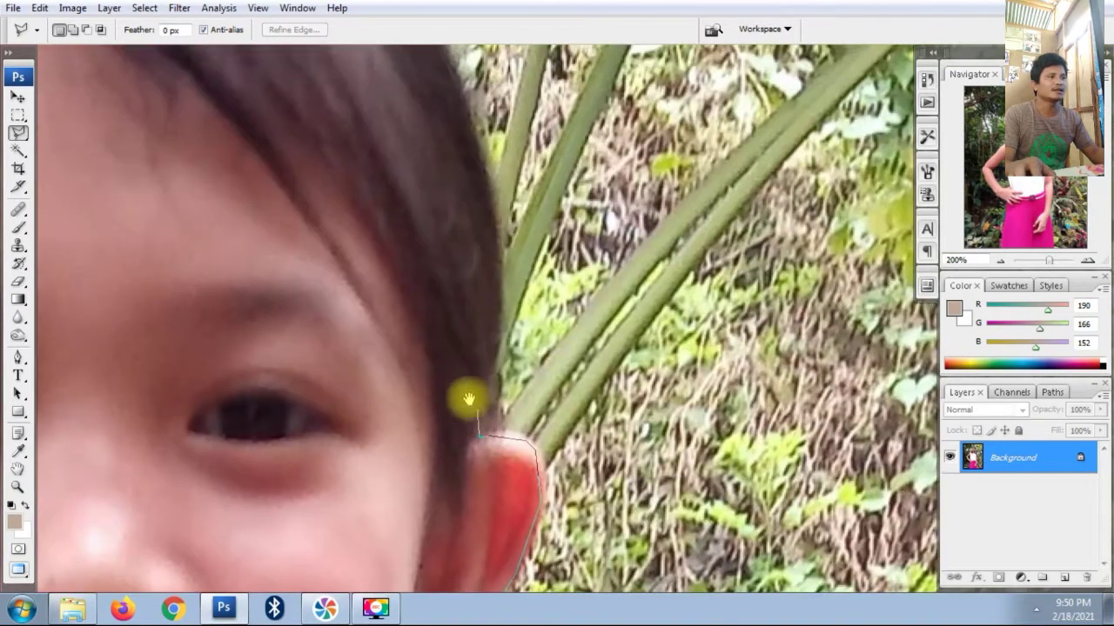
Continue the outline up the hair edge toward the top of the head.
{"action": "left_click_drag", "start_coordinate": [398, 224], "coordinate": [520, 516]}
{"action": "left_click_drag", "start_coordinate": [545, 357], "coordinate": [588, 484]}
{"action": "left_click", "coordinate": [588, 481]}
{"action": "left_click", "coordinate": [535, 300]}
{"action": "left_click_drag", "start_coordinate": [535, 300], "coordinate": [571, 348]}
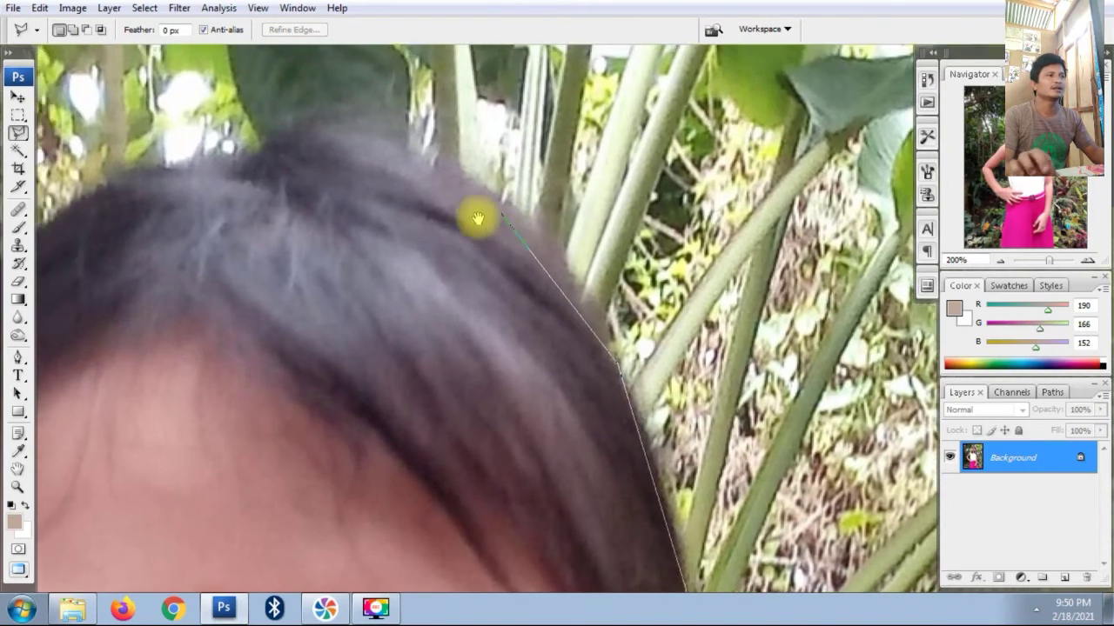
{"action": "left_click_drag", "start_coordinate": [478, 218], "coordinate": [460, 132]}
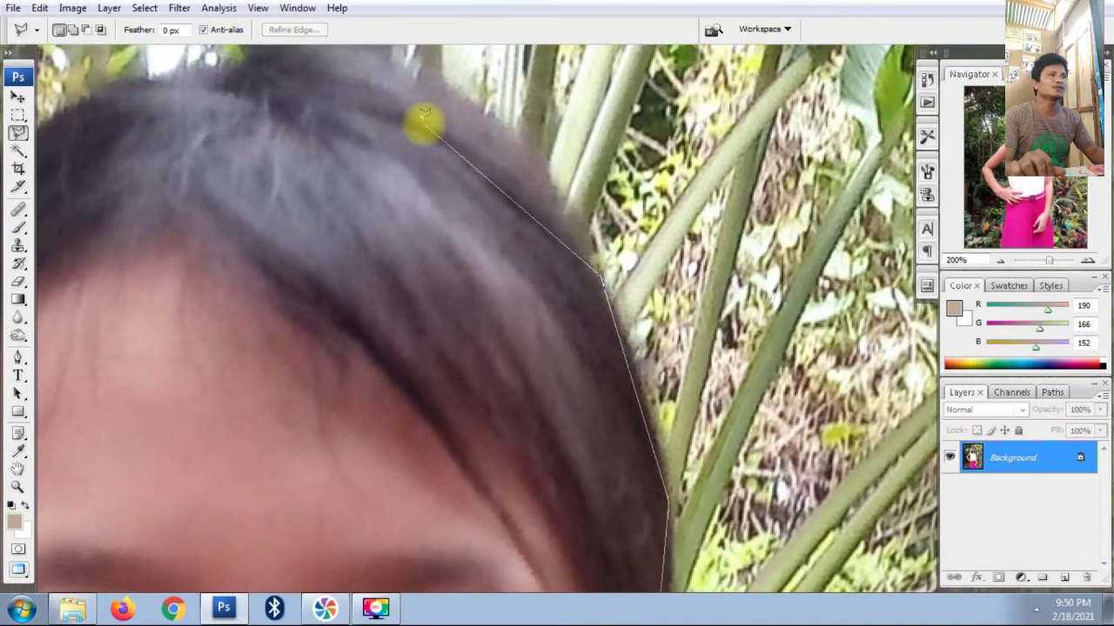
{"action": "key", "text": "ctrl+minus"}
{"action": "key", "text": "ctrl+minus"}
{"action": "key", "text": "ctrl+minus"}
{"action": "key", "text": "ctrl+minus"}
{"action": "key", "text": "ctrl+minus"}
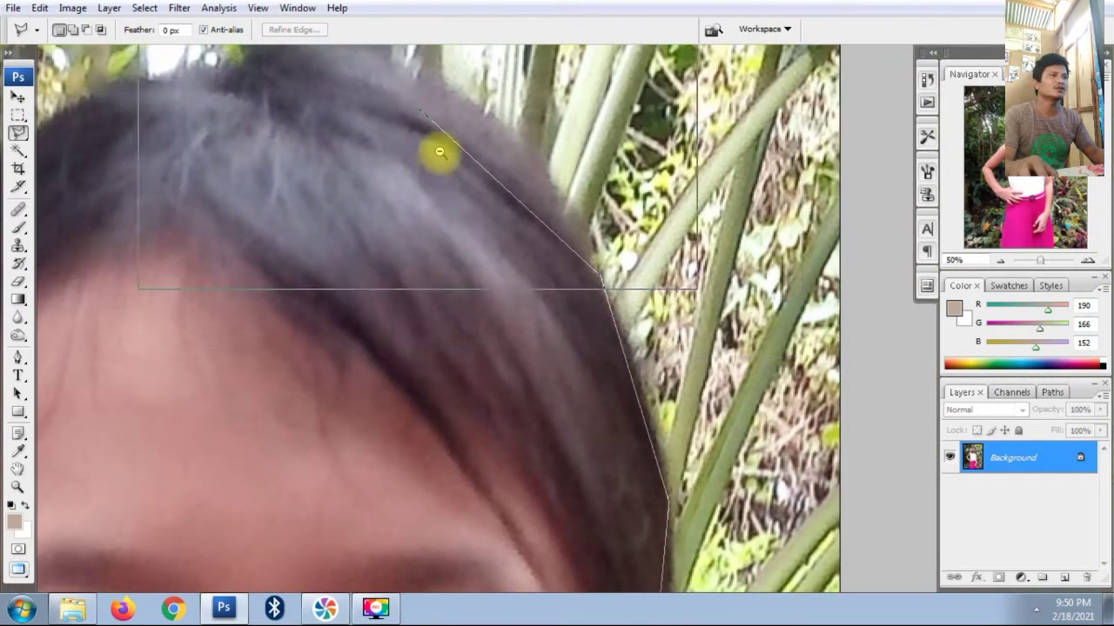
{"action": "key", "text": "ctrl+minus"}
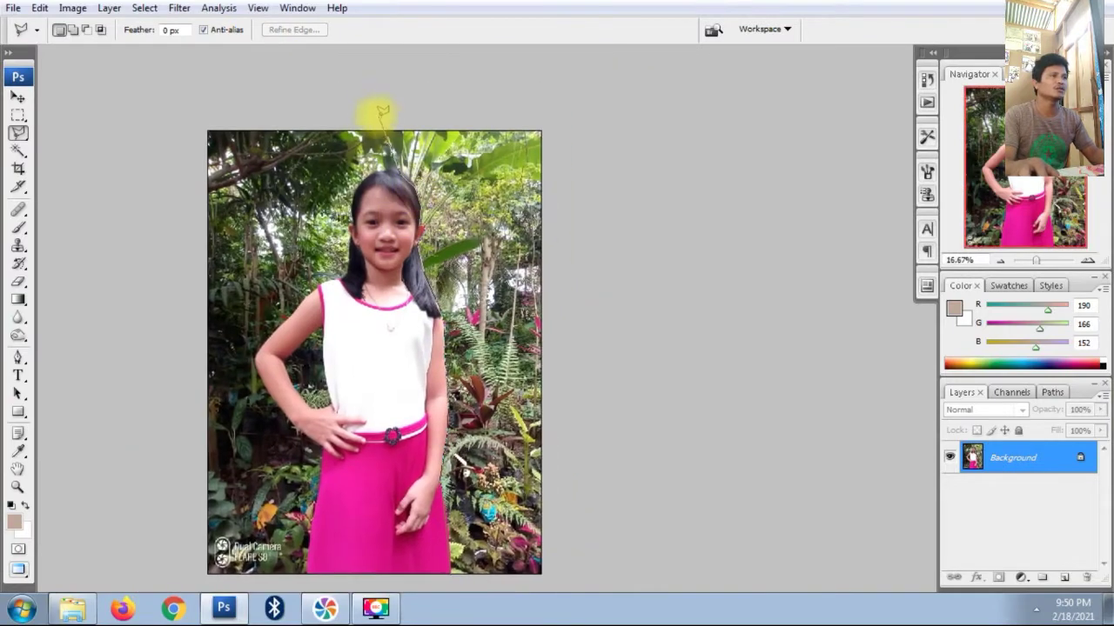
Add points at the photo's top edge and beyond its bottom-right corner, closing the selection.
{"action": "left_click", "coordinate": [371, 102]}
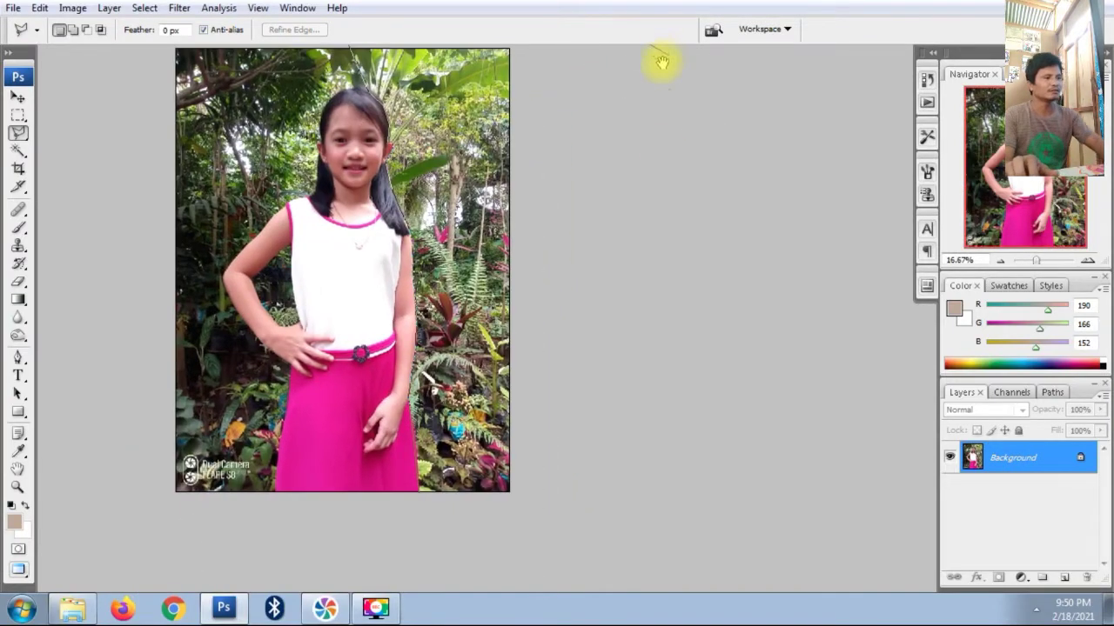
{"action": "left_click", "coordinate": [632, 466]}
{"action": "left_click", "coordinate": [565, 517]}
{"action": "left_click", "coordinate": [476, 519]}
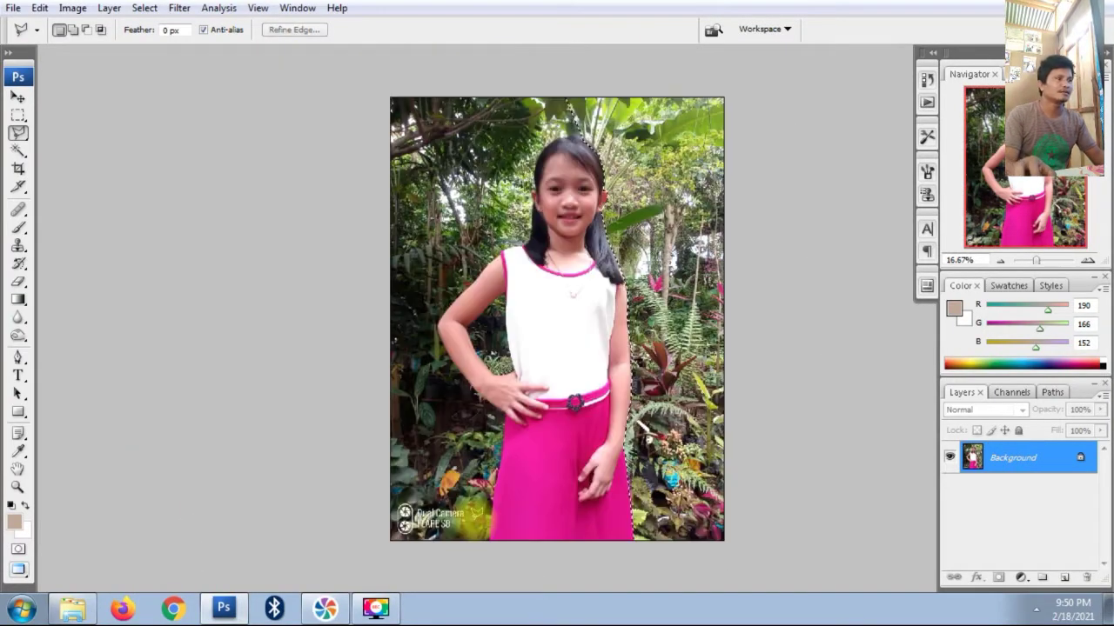
{"action": "key", "text": "ctrl+plus"}
{"action": "mouse_move", "coordinate": [663, 352]}
{"action": "left_mouse_down"}
{"action": "mouse_move", "coordinate": [465, 332]}
{"action": "mouse_move", "coordinate": [440, 310]}
{"action": "left_mouse_up"}
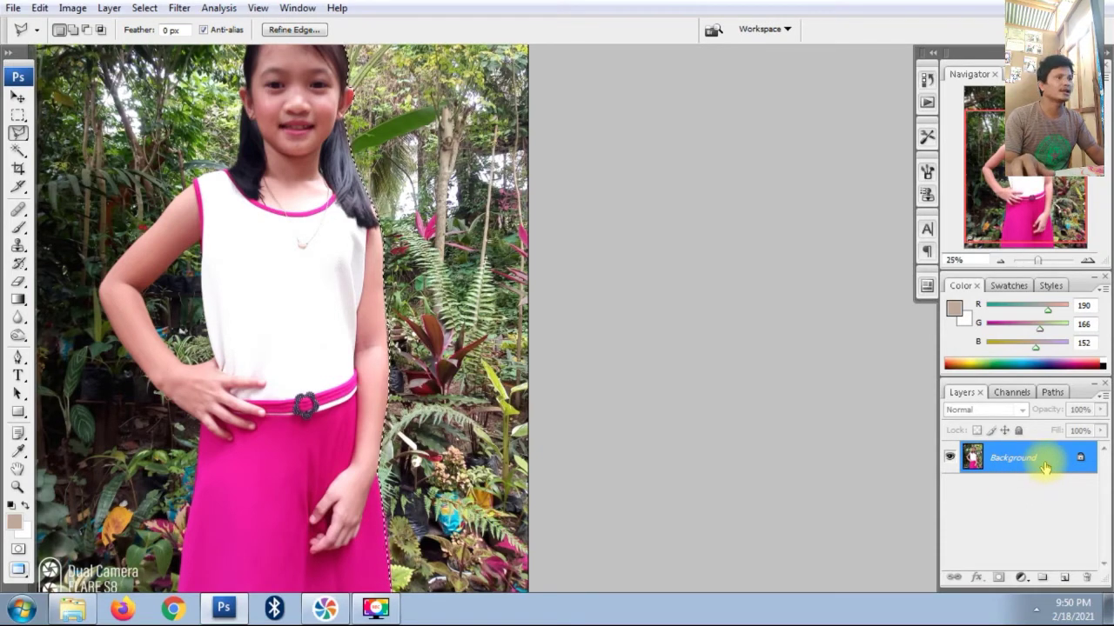
Convert the Background into editable Layer 0 and bring up Feather Selection (Ctrl+Alt+D).
{"action": "double_click", "coordinate": [1044, 466]}
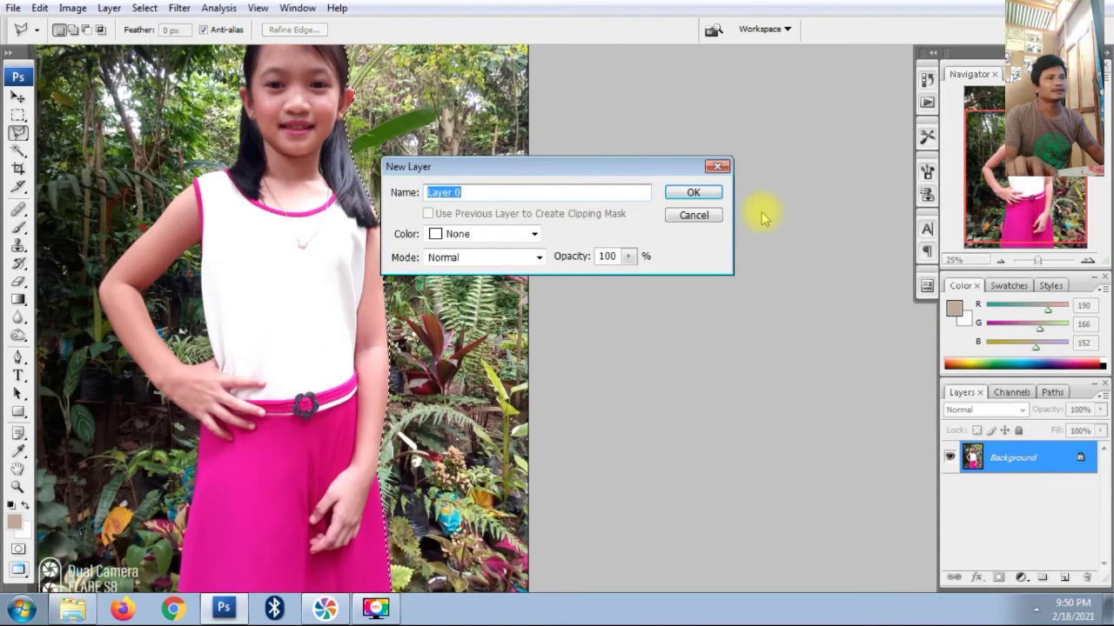
{"action": "left_click", "coordinate": [694, 192]}
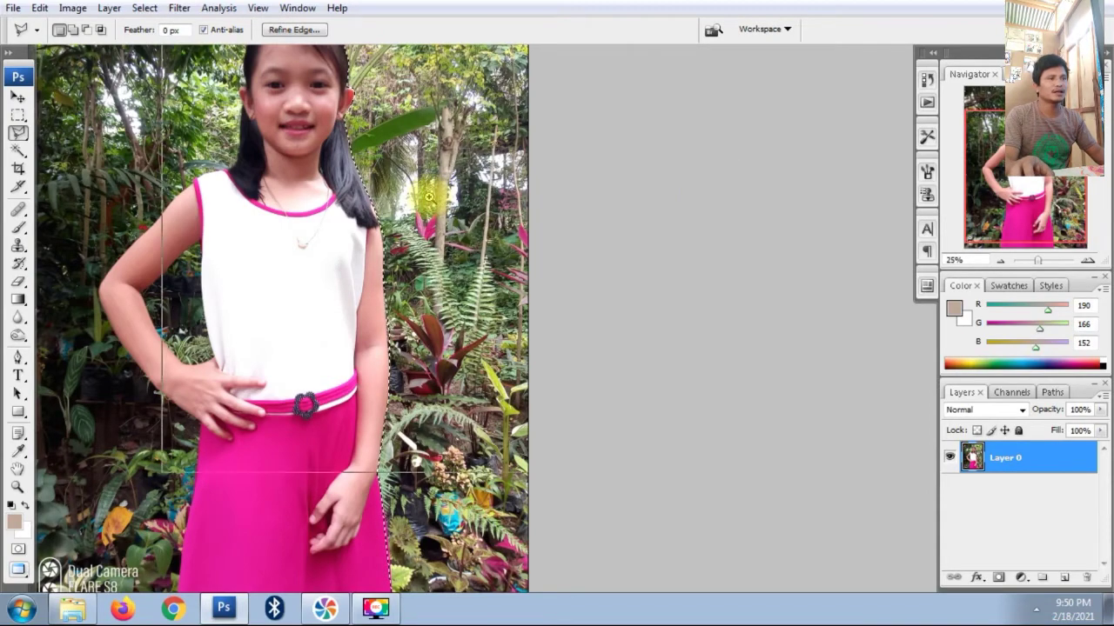
{"action": "left_click", "coordinate": [429, 197]}
{"action": "left_click_drag", "start_coordinate": [397, 298], "coordinate": [404, 213]}
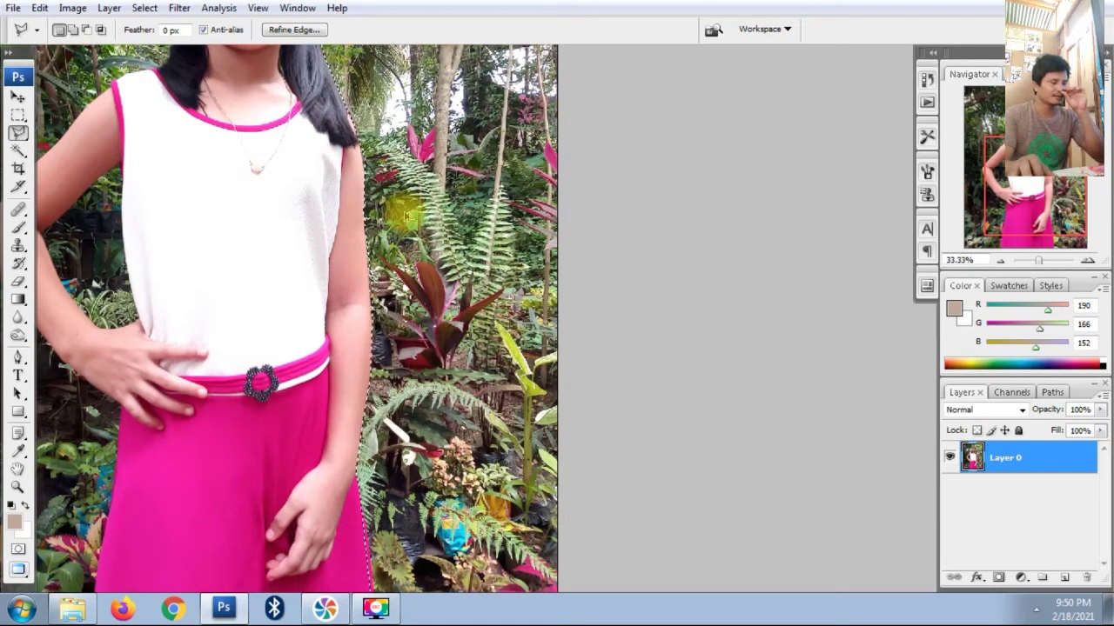
{"action": "key", "text": "ctrl+alt+d"}
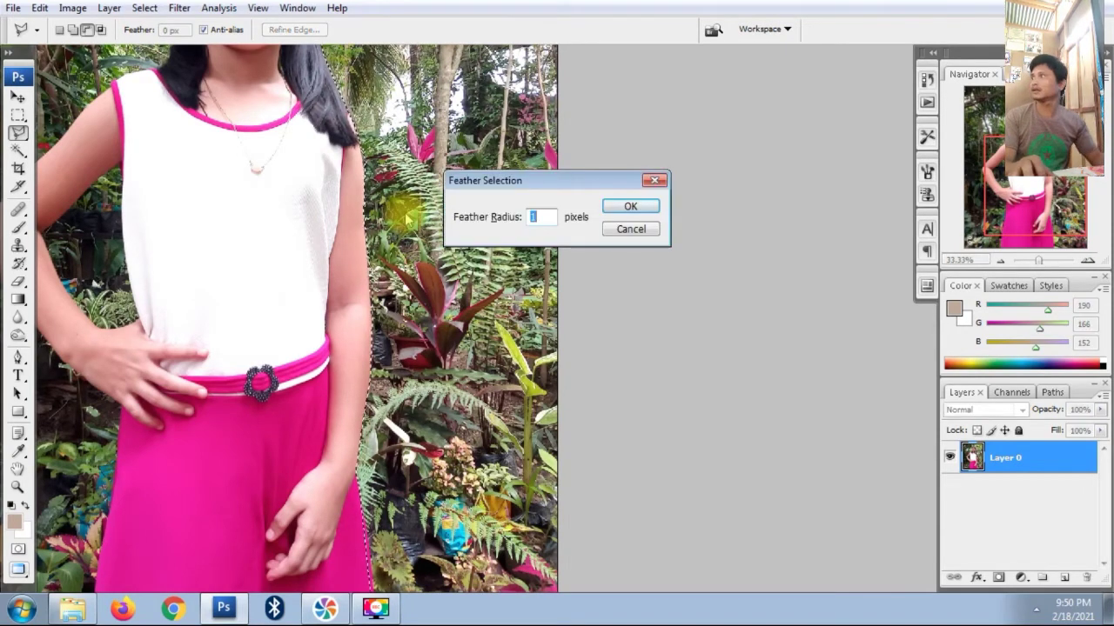
Accept the feather radius and delete the selected garden right of the girl.
{"action": "key", "text": "Return"}
{"action": "key", "text": "Delete"}
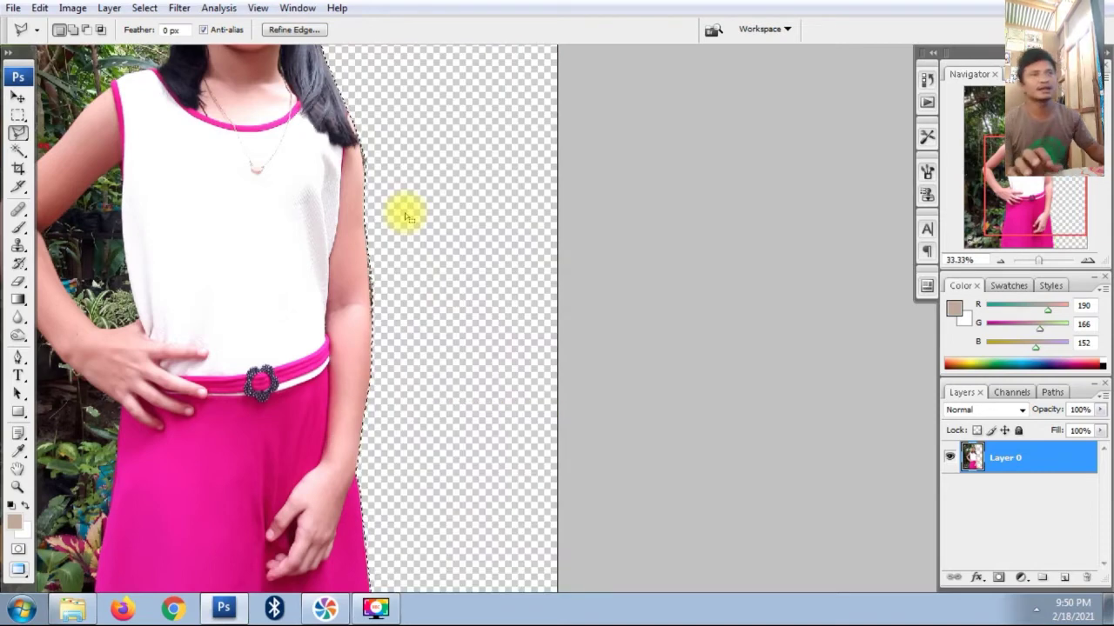
{"action": "key", "text": "ctrl+minus"}
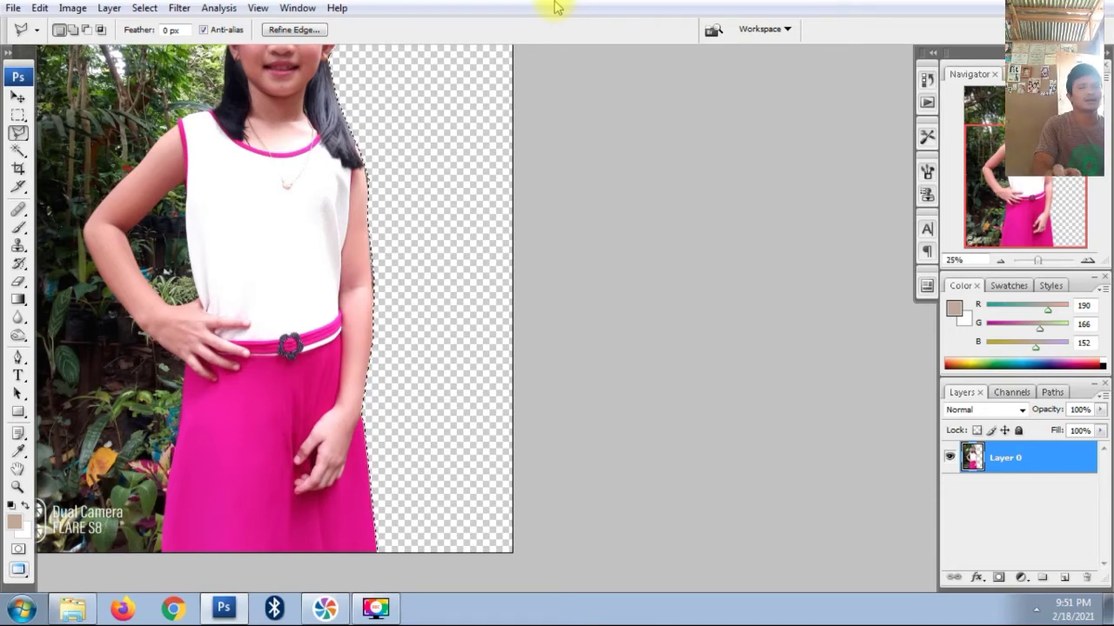
Toggle the selection with Ctrl+D / Ctrl+Shift+D, then undo the garden deletion.
{"action": "key", "text": "ctrl+minus"}
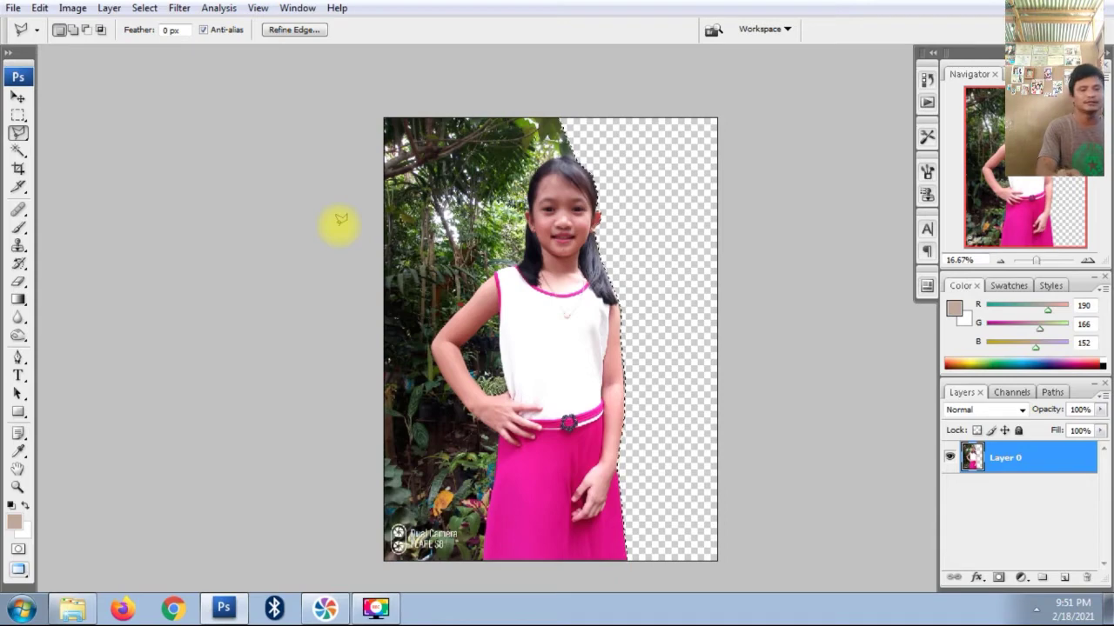
{"action": "scroll", "coordinate": [589, 308], "scroll_direction": "up", "scroll_amount": 1}
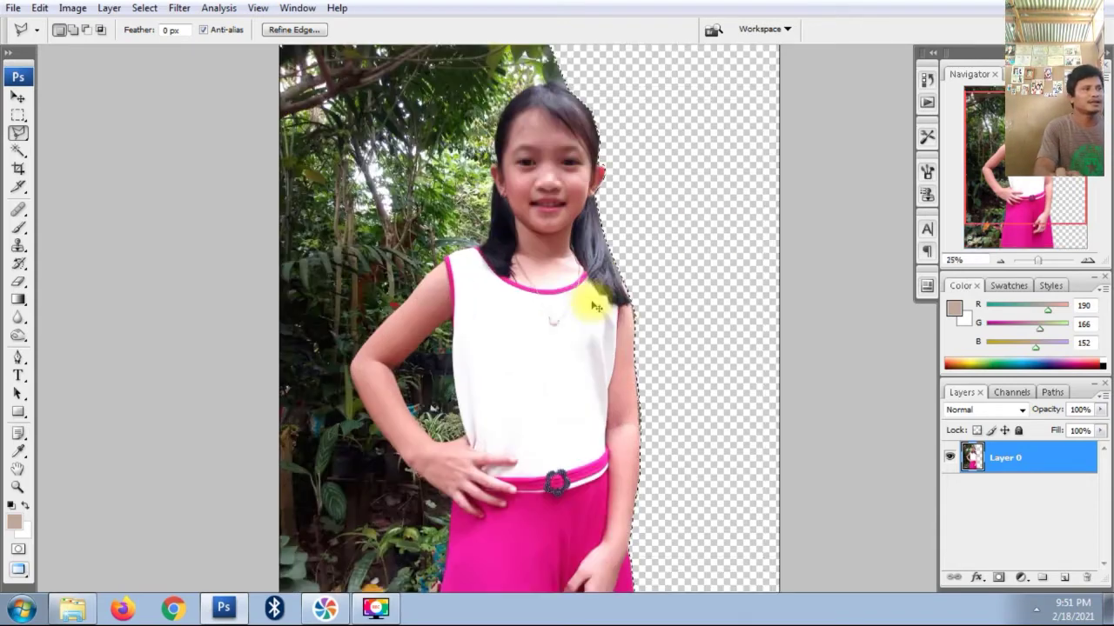
{"action": "key", "text": "ctrl+d"}
{"action": "scroll", "coordinate": [574, 226], "scroll_direction": "up", "scroll_amount": 1}
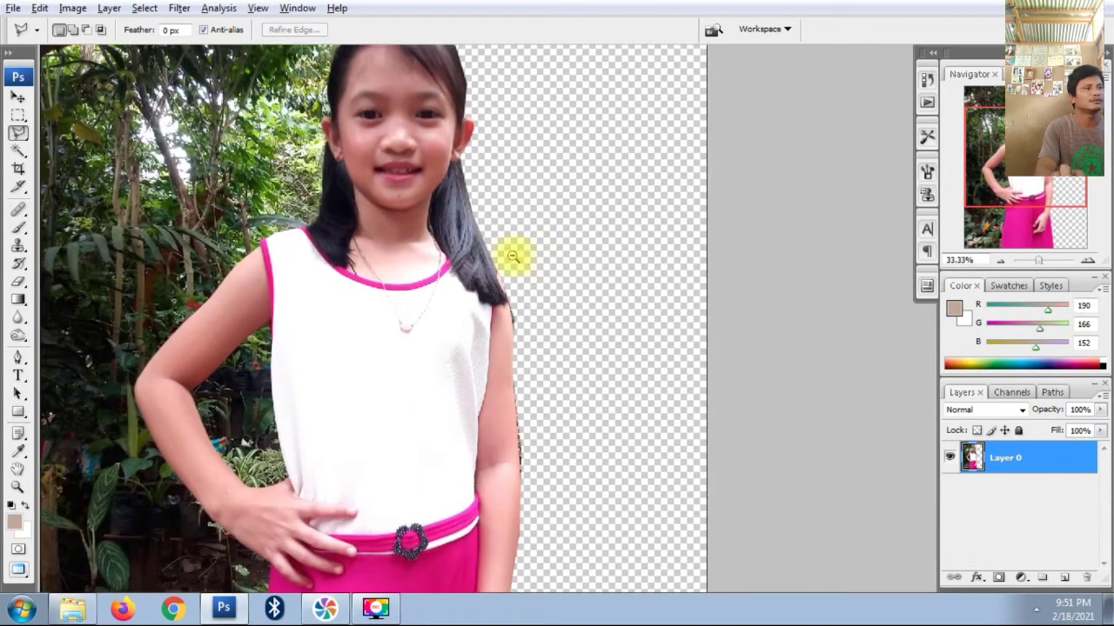
{"action": "scroll", "coordinate": [522, 249], "scroll_direction": "down", "scroll_amount": 1}
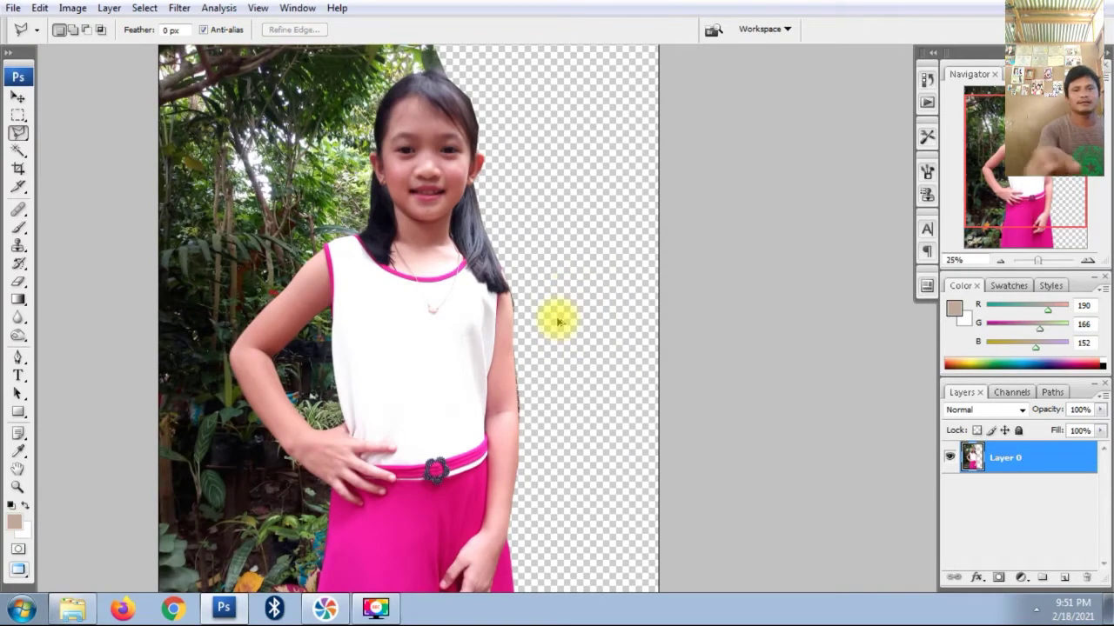
{"action": "key", "text": "ctrl+shift+d"}
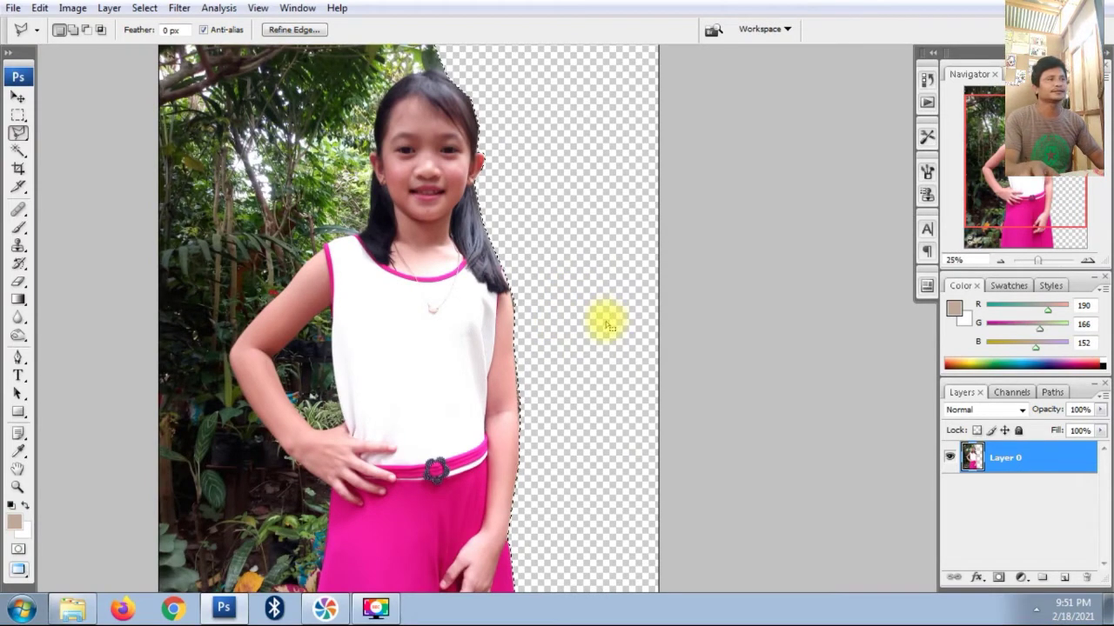
{"action": "key", "text": "ctrl+d"}
{"action": "key", "text": "ctrl+minus"}
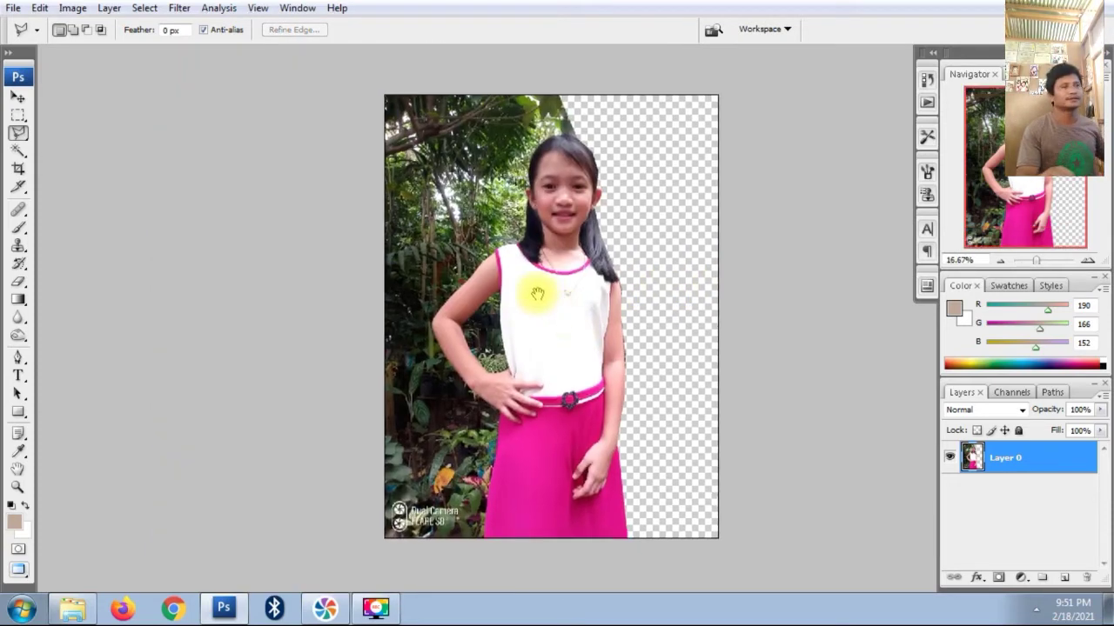
{"action": "key", "text": "ctrl+shift+d"}
{"action": "key", "text": "ctrl+alt+z"}
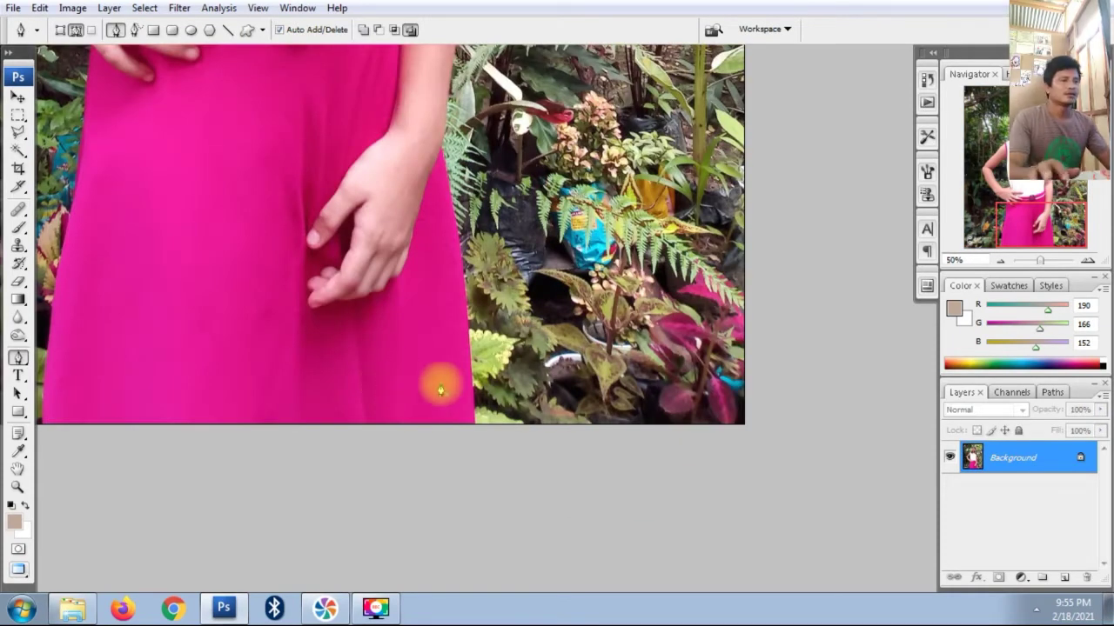
Maximize the document window and zoom to 66.67% on the bottom of the pink skirt.
{"action": "key", "text": "ctrl+plus"}
{"action": "left_click_drag", "start_coordinate": [447, 316], "coordinate": [429, 257]}
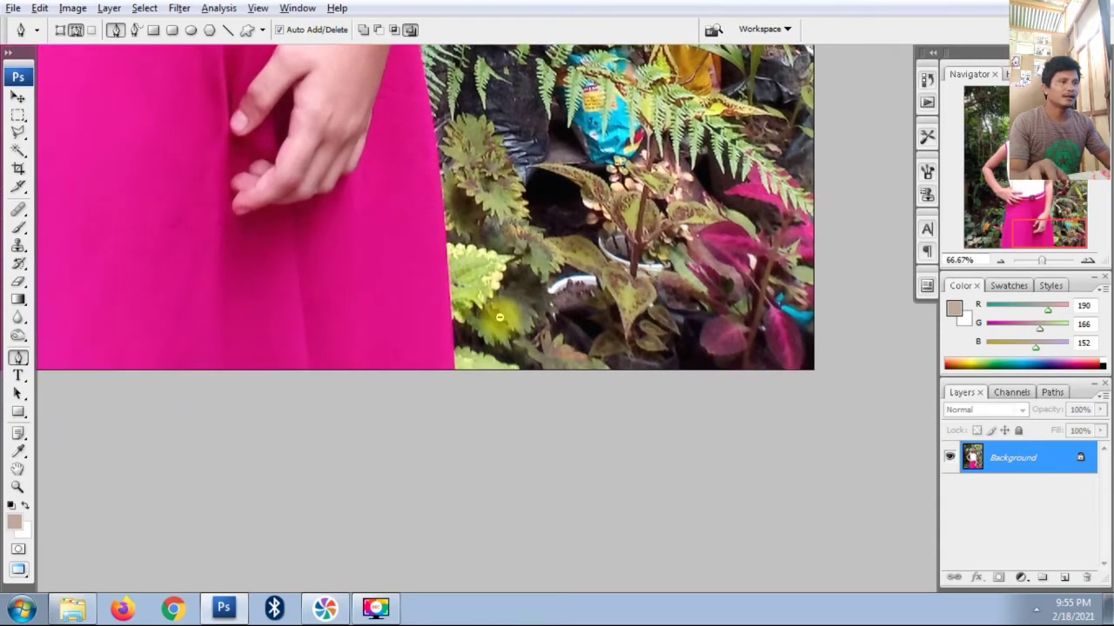
{"action": "key", "text": "ctrl+minus"}
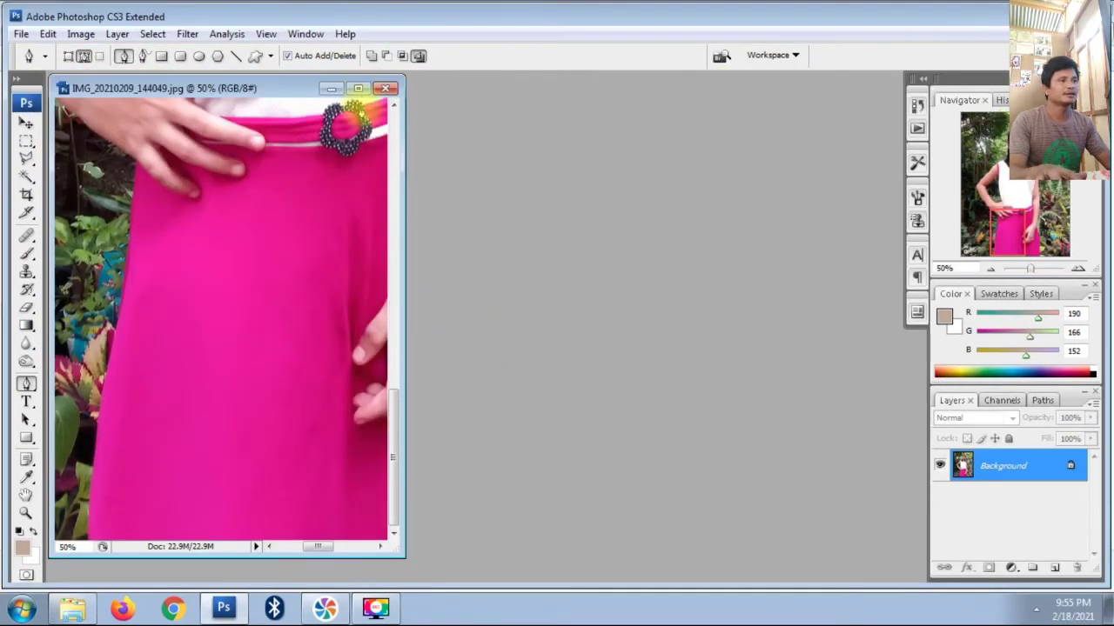
{"action": "left_click", "coordinate": [364, 89]}
{"action": "key", "text": "ctrl+plus"}
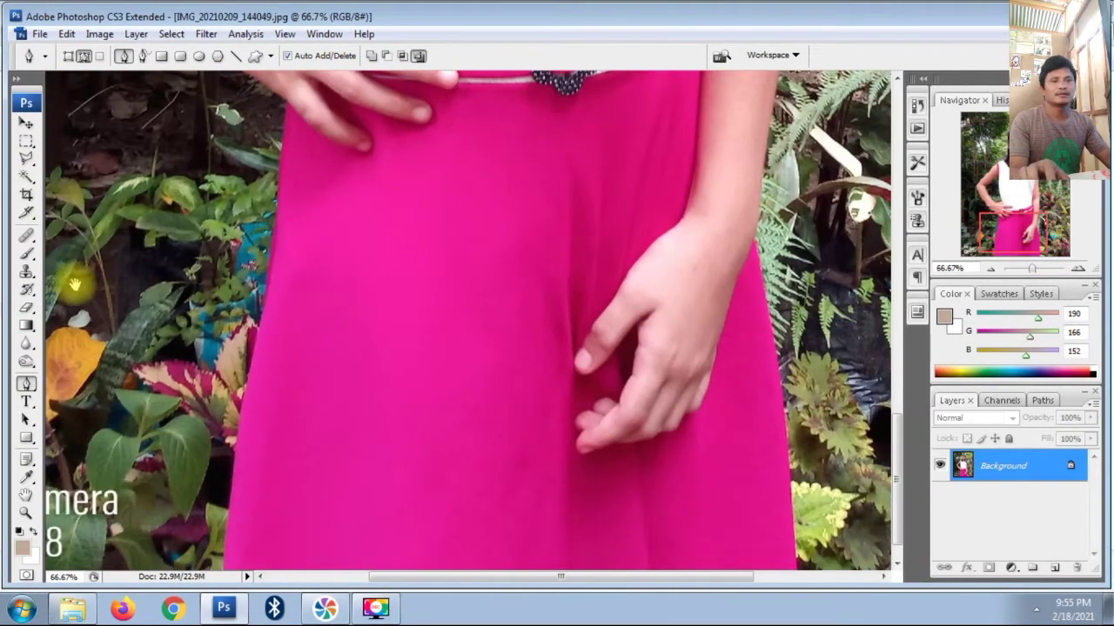
{"action": "scroll", "coordinate": [607, 380], "scroll_direction": "right", "scroll_amount": 3}
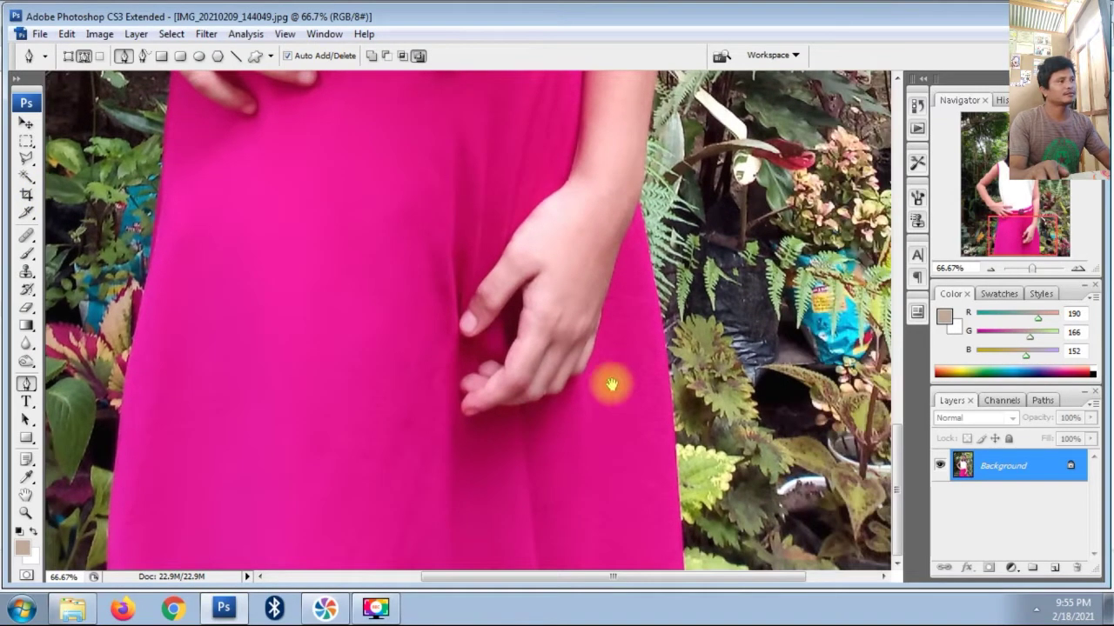
{"action": "scroll", "coordinate": [589, 497], "scroll_direction": "right", "scroll_amount": 2}
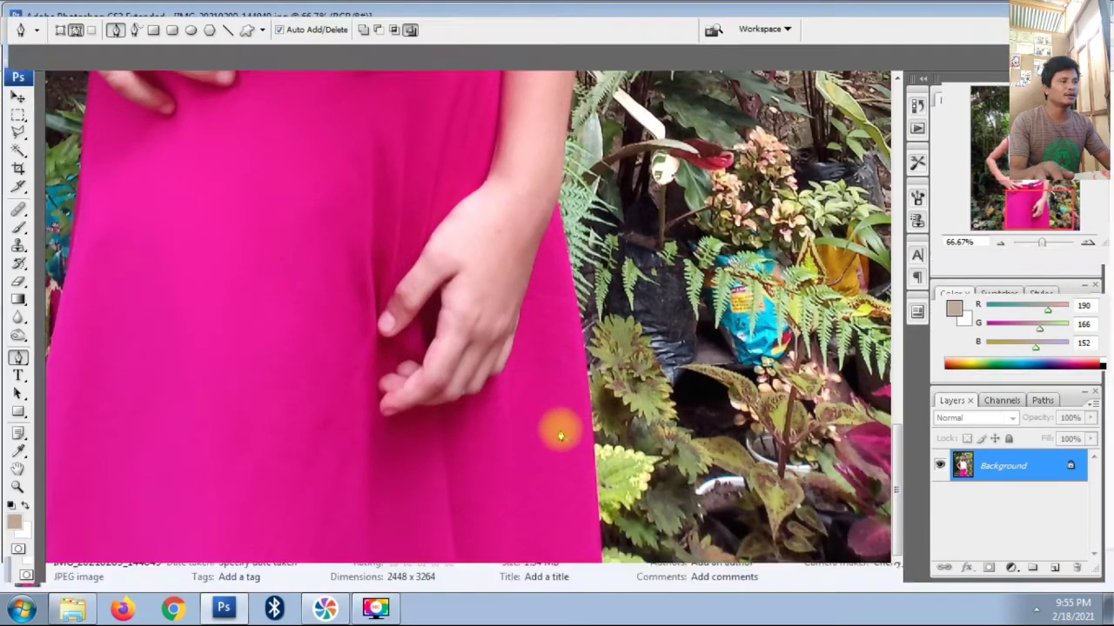
{"action": "mouse_move", "coordinate": [561, 435]}
{"action": "left_mouse_down"}
{"action": "mouse_move", "coordinate": [499, 329]}
{"action": "mouse_move", "coordinate": [529, 609]}
{"action": "mouse_move", "coordinate": [386, 49]}
{"action": "mouse_move", "coordinate": [513, 204]}
{"action": "mouse_move", "coordinate": [488, 431]}
{"action": "left_mouse_up"}
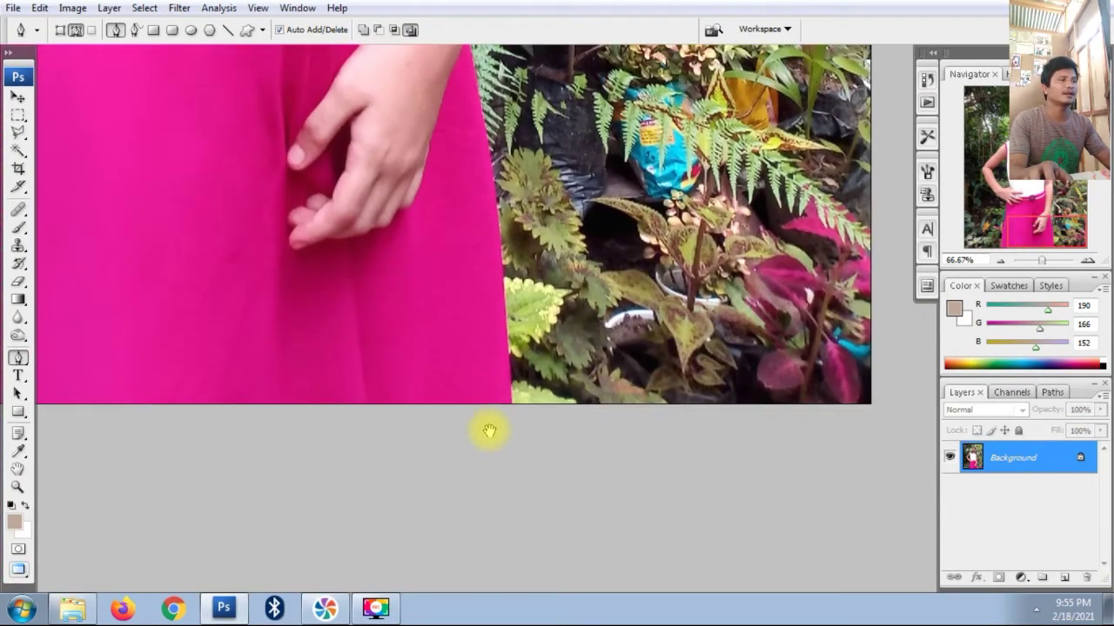
Cycle screen modes back to the maximized view and zoom to 200% on the skirt's right edge.
{"action": "key", "text": "f"}
{"action": "key", "text": "f"}
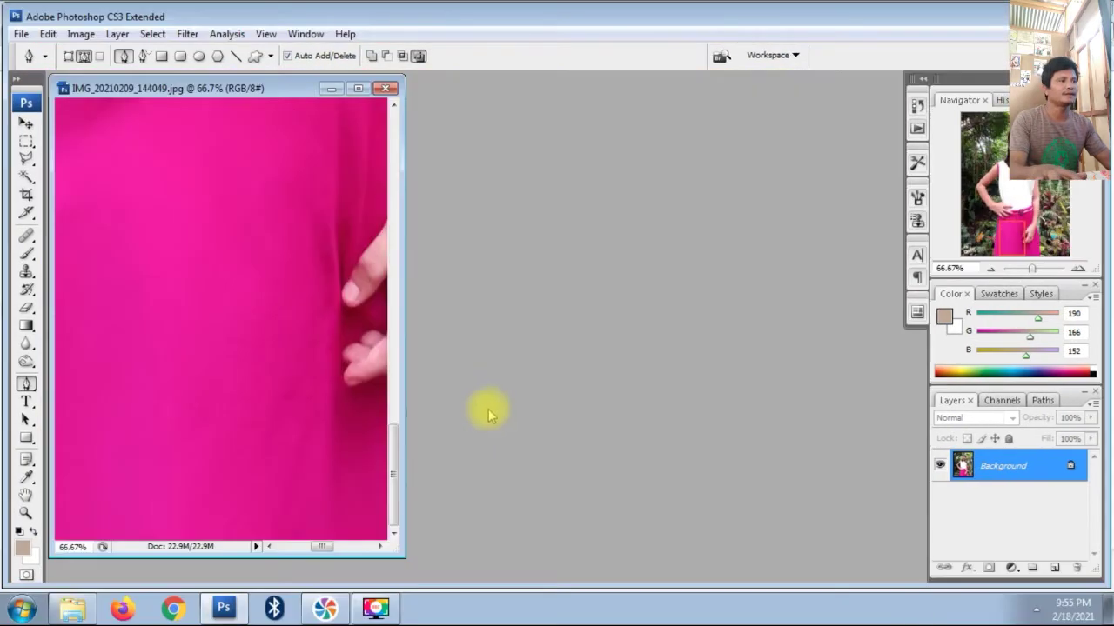
{"action": "key", "text": "f"}
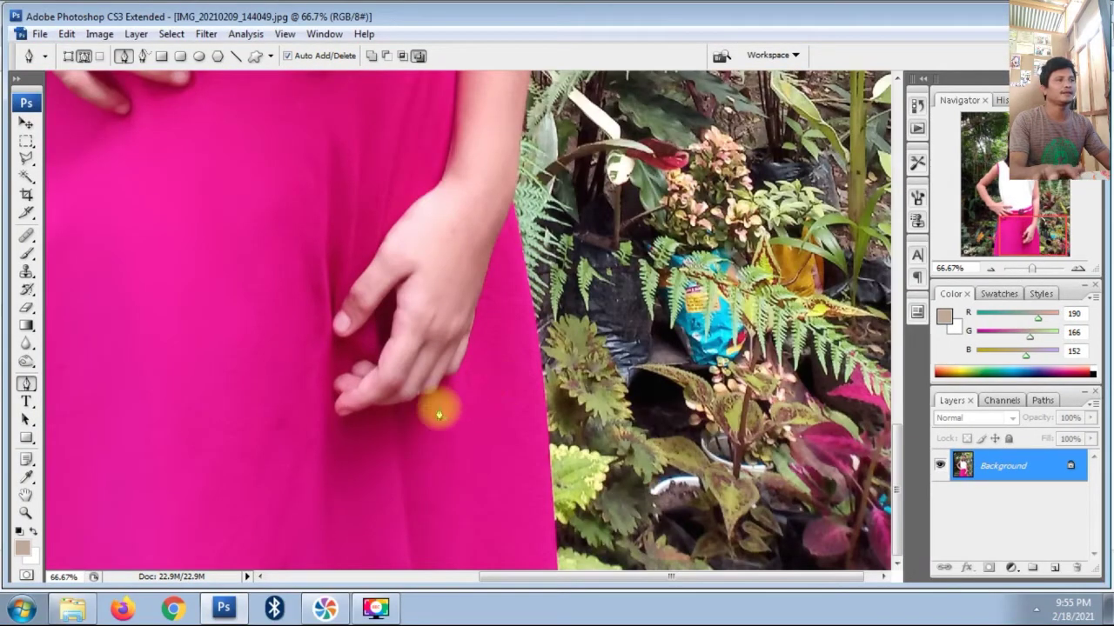
{"action": "key", "text": "f"}
{"action": "left_click_drag", "start_coordinate": [476, 345], "coordinate": [467, 224]}
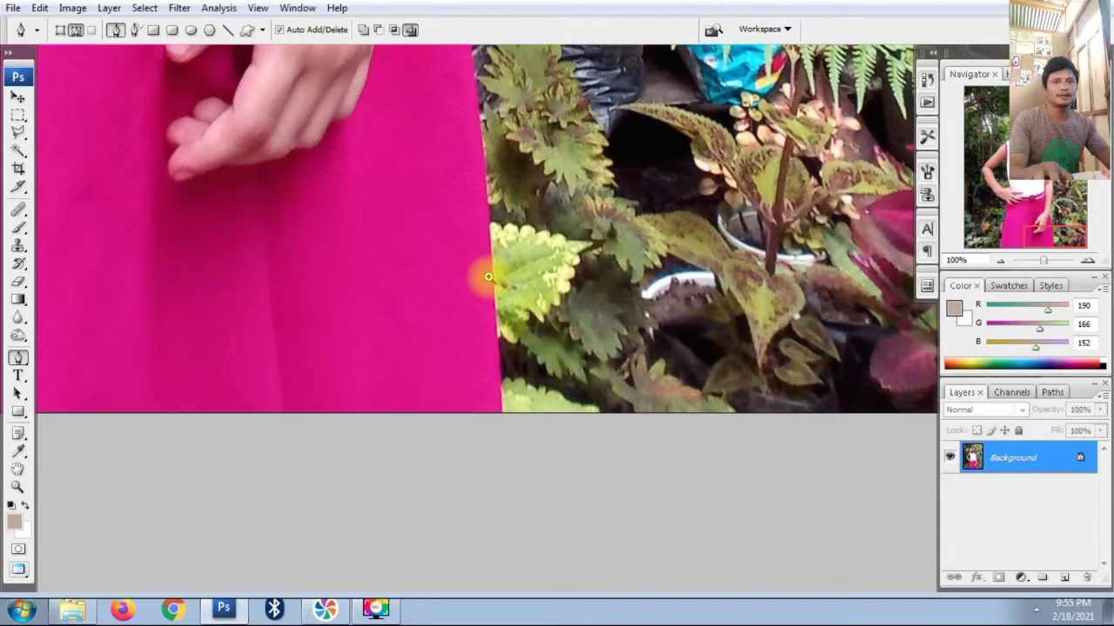
{"action": "key", "text": "ctrl+plus"}
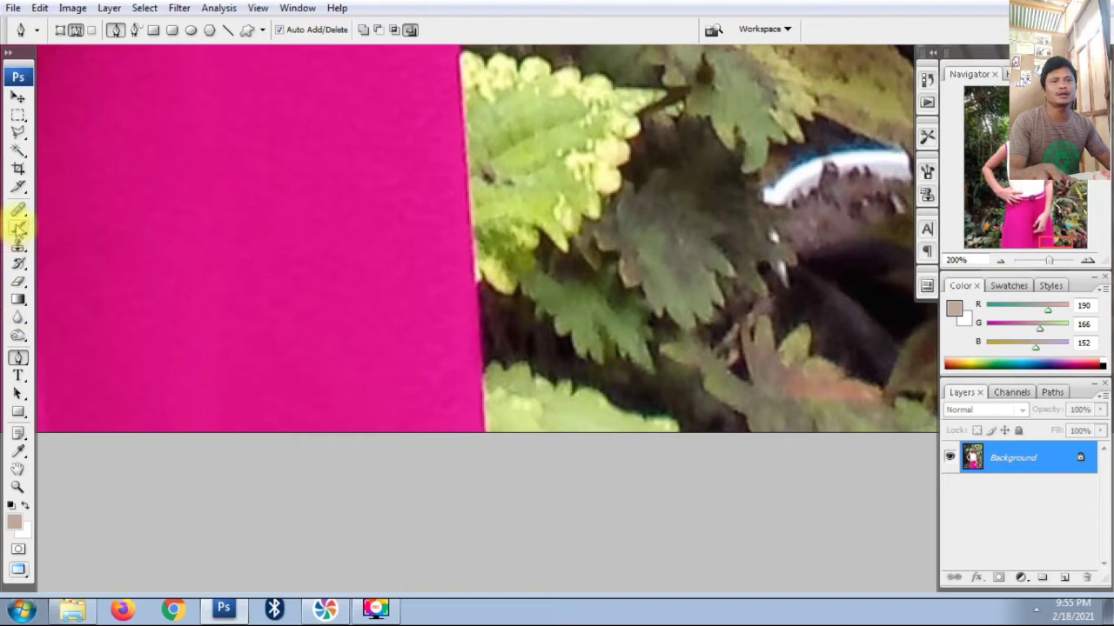
{"action": "left_click", "coordinate": [16, 134]}
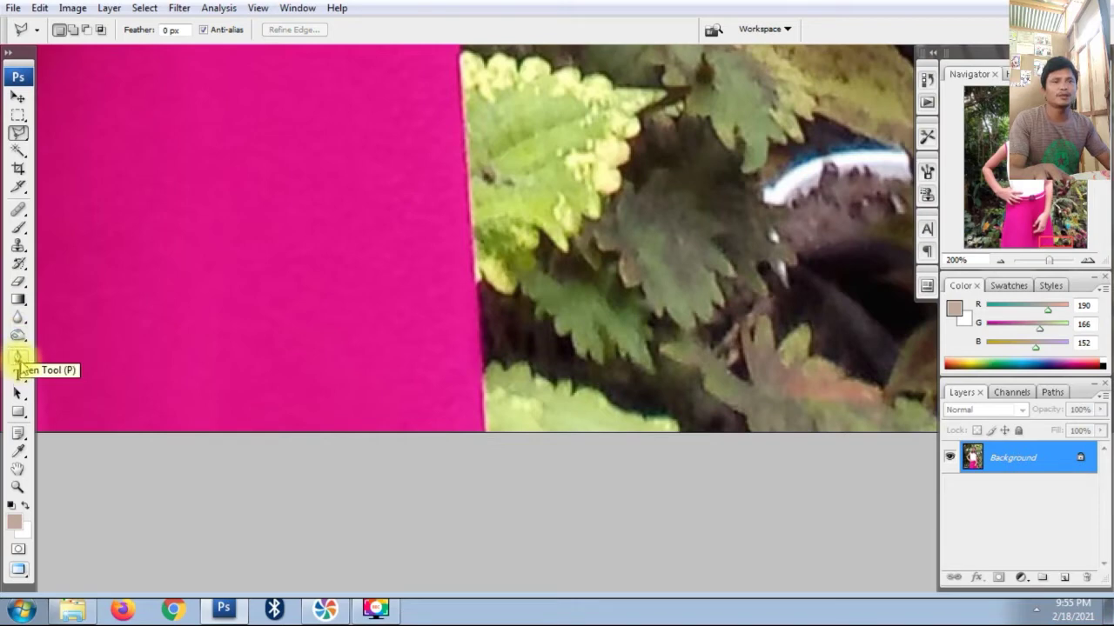
{"action": "left_click", "coordinate": [18, 363]}
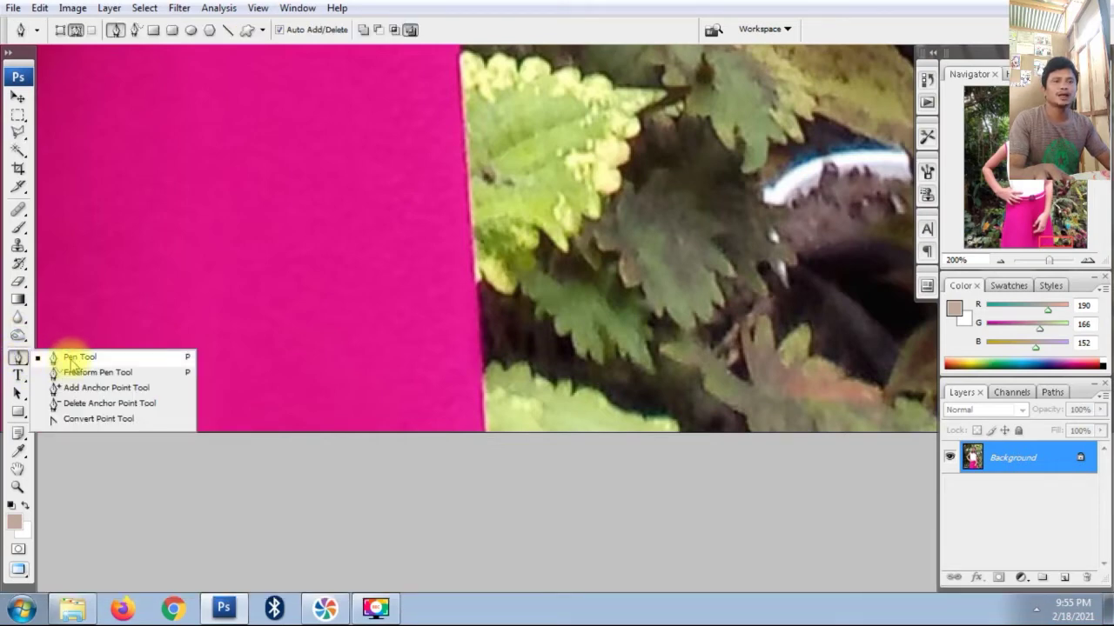
{"action": "left_click", "coordinate": [72, 359]}
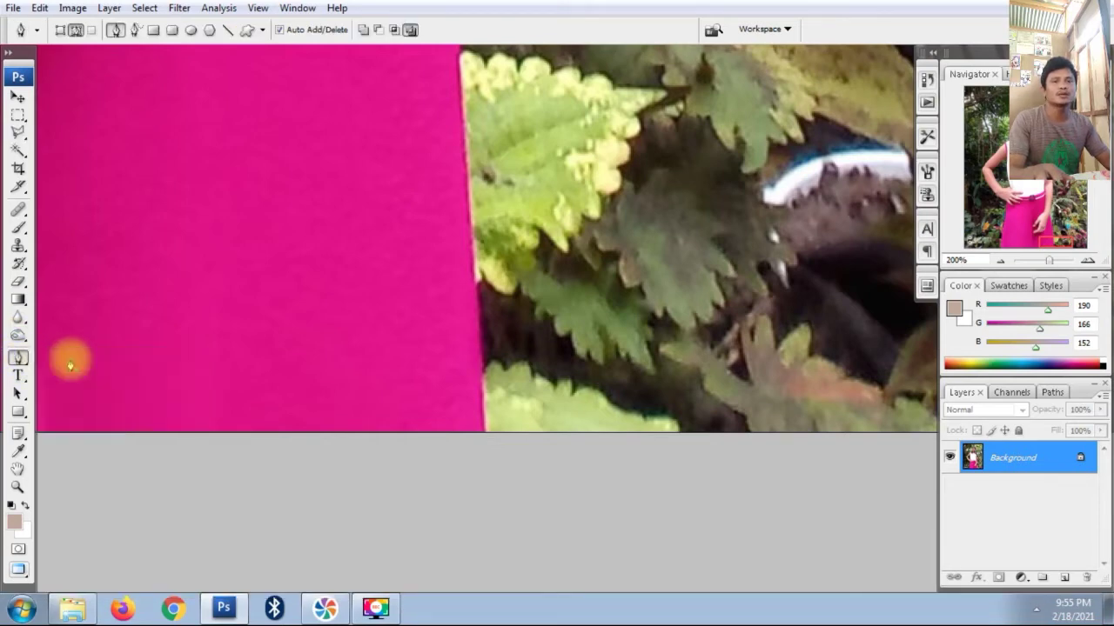
{"action": "left_click", "coordinate": [59, 30]}
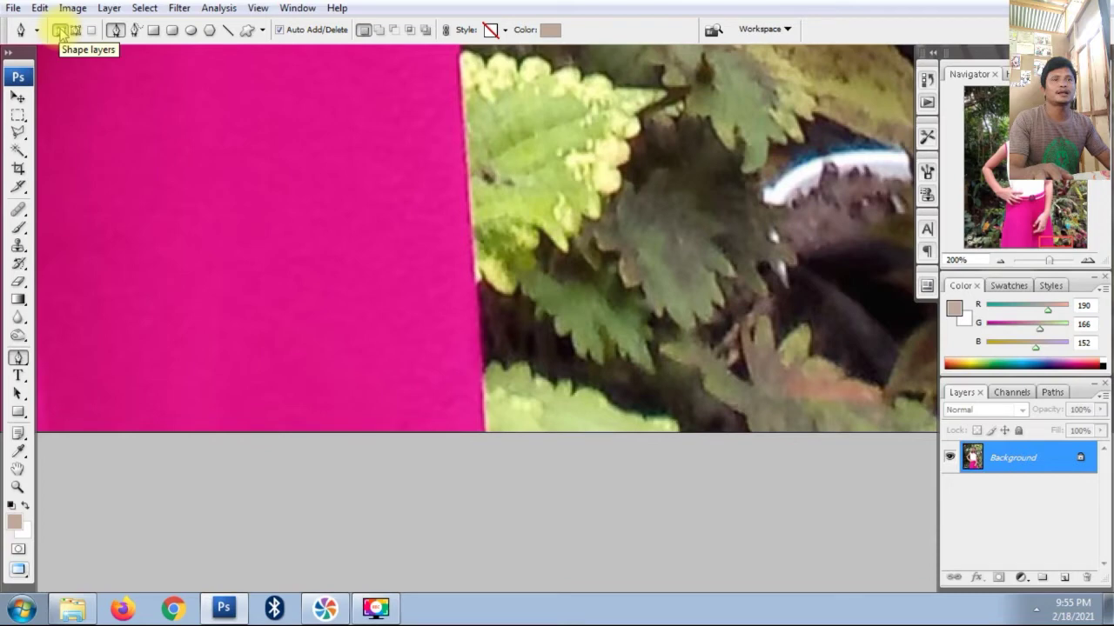
{"action": "scroll", "coordinate": [450, 366], "scroll_direction": "down", "scroll_amount": 1}
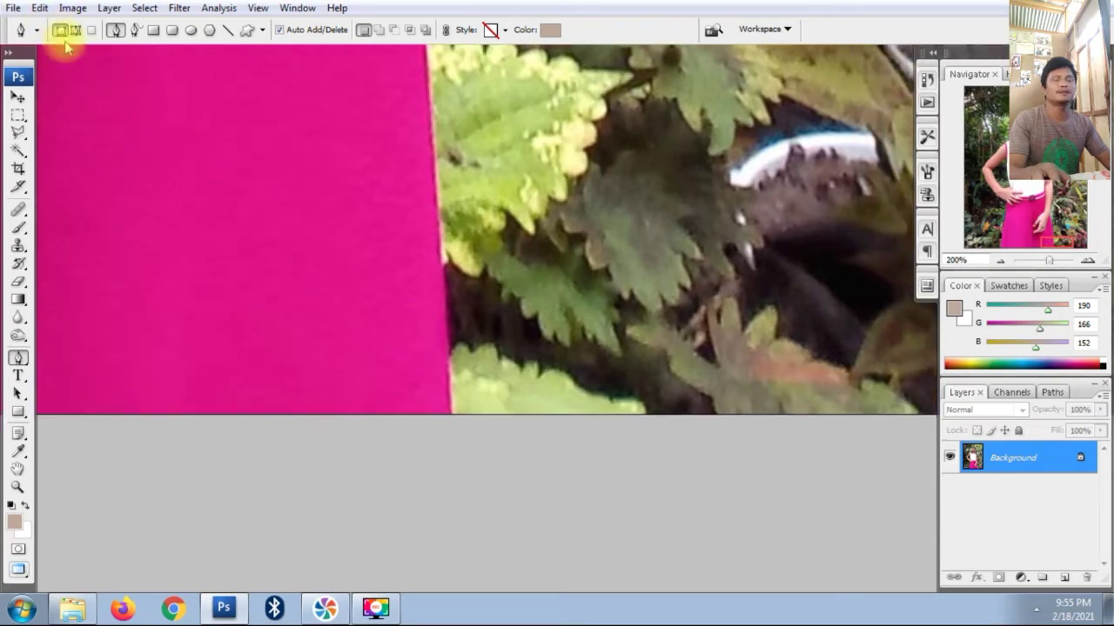
{"action": "left_click_drag", "start_coordinate": [440, 450], "coordinate": [422, 266]}
{"action": "left_click_drag", "start_coordinate": [493, 240], "coordinate": [574, 232]}
{"action": "left_click_drag", "start_coordinate": [649, 279], "coordinate": [655, 305]}
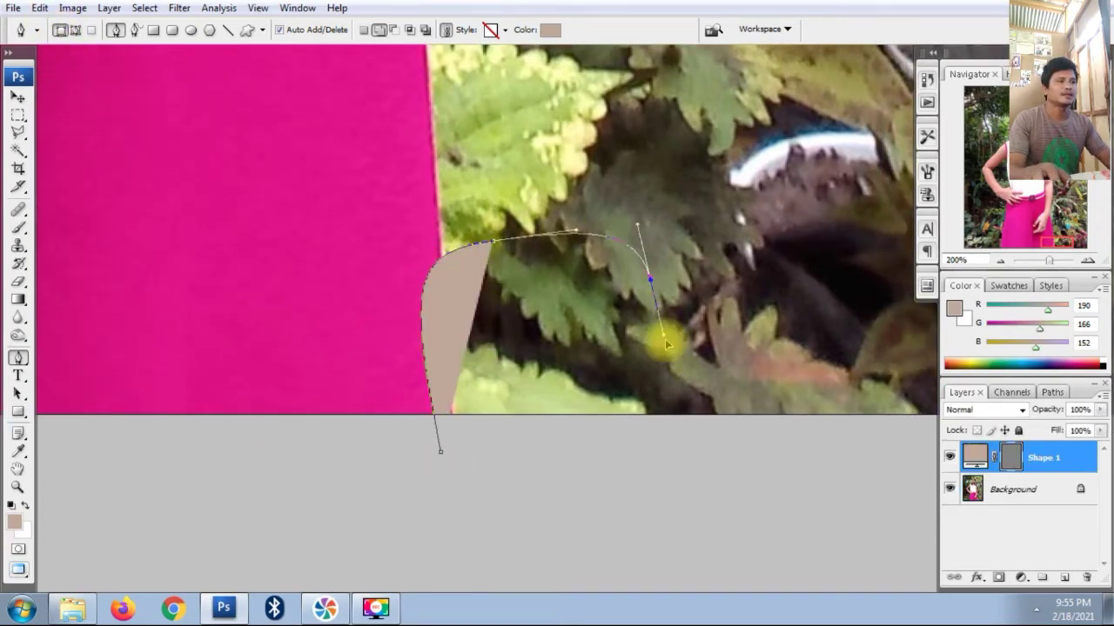
{"action": "left_click_drag", "start_coordinate": [597, 447], "coordinate": [514, 470]}
{"action": "key", "text": "ctrl+Return"}
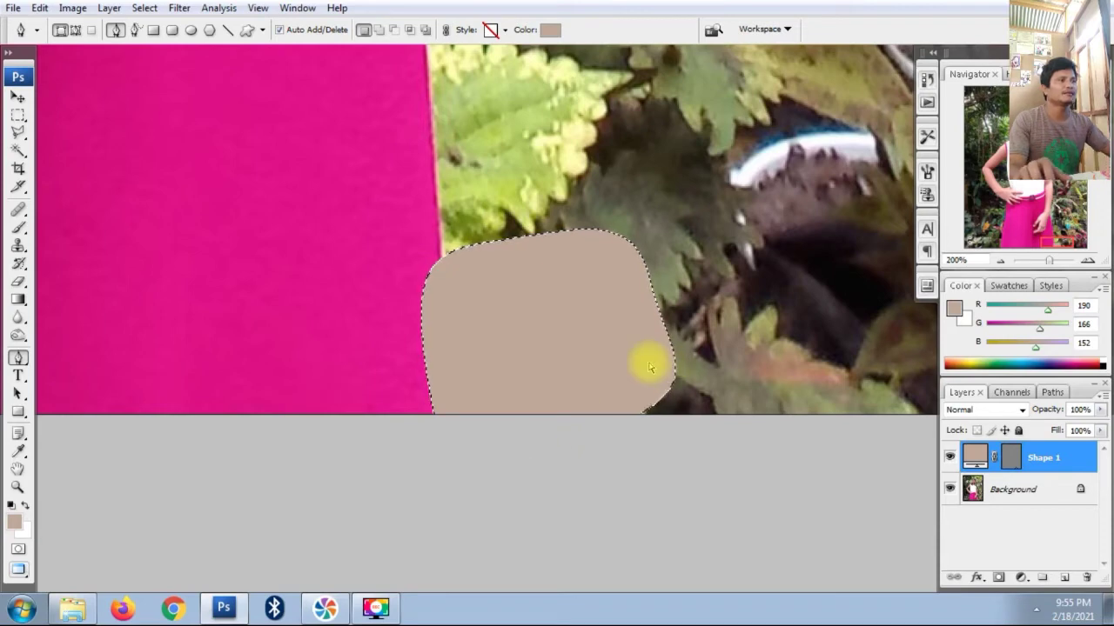
{"action": "key", "text": "ctrl+z"}
{"action": "key", "text": "ctrl+alt+z"}
{"action": "key", "text": "ctrl+alt+z"}
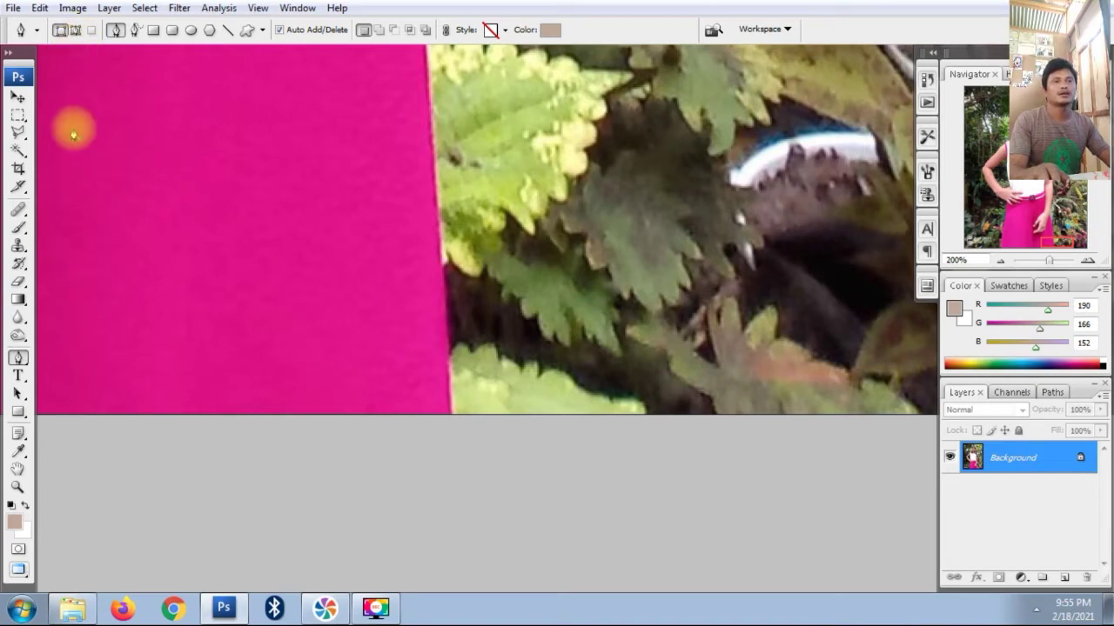
{"action": "left_click", "coordinate": [75, 29]}
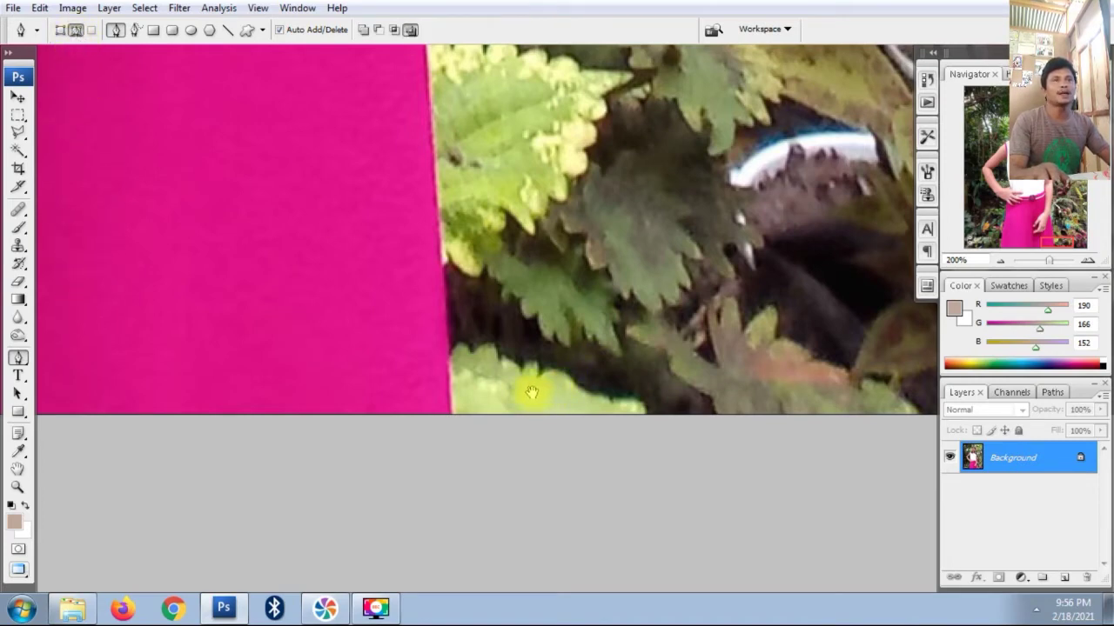
At 300% zoom, place a path anchor on the pink skirt edge, then return to 200%.
{"action": "left_click", "coordinate": [385, 324]}
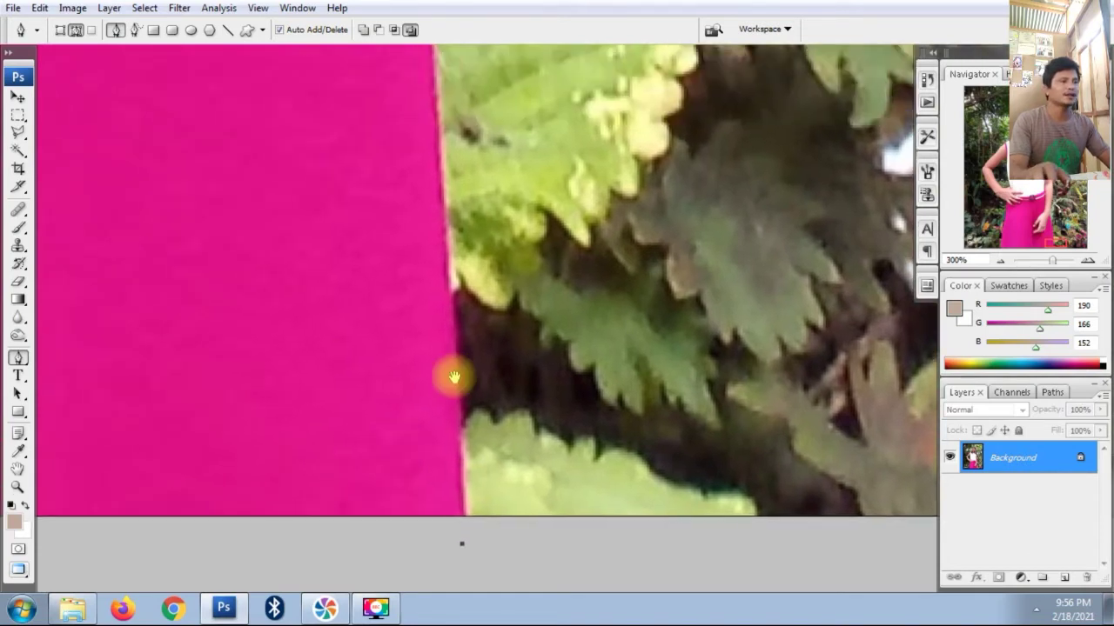
{"action": "scroll", "coordinate": [469, 348], "scroll_direction": "up", "scroll_amount": 5}
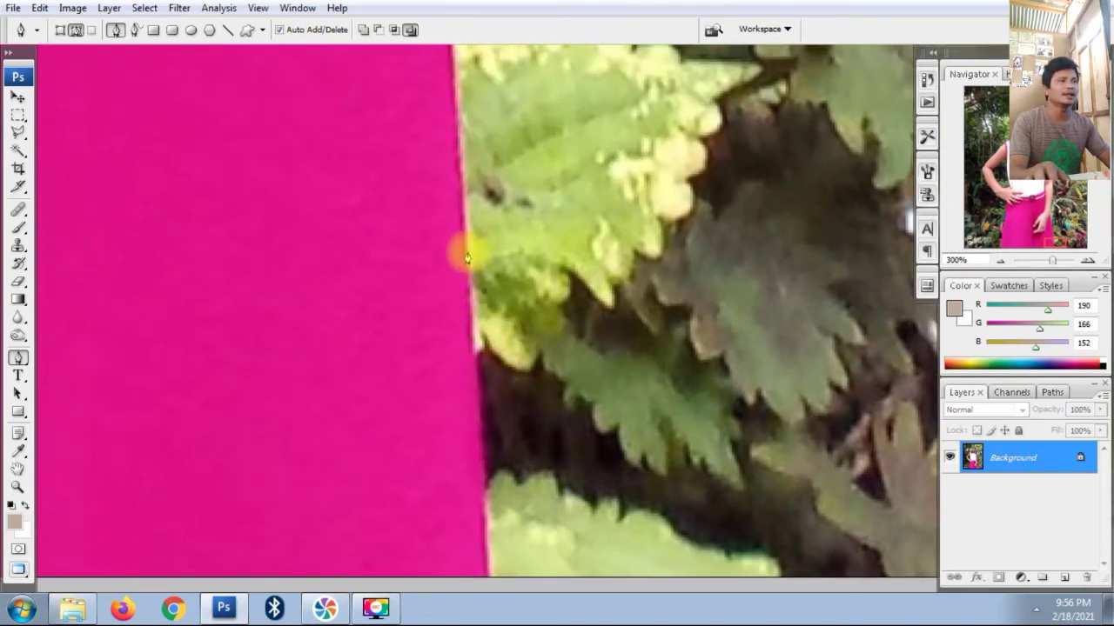
{"action": "left_click", "coordinate": [465, 250]}
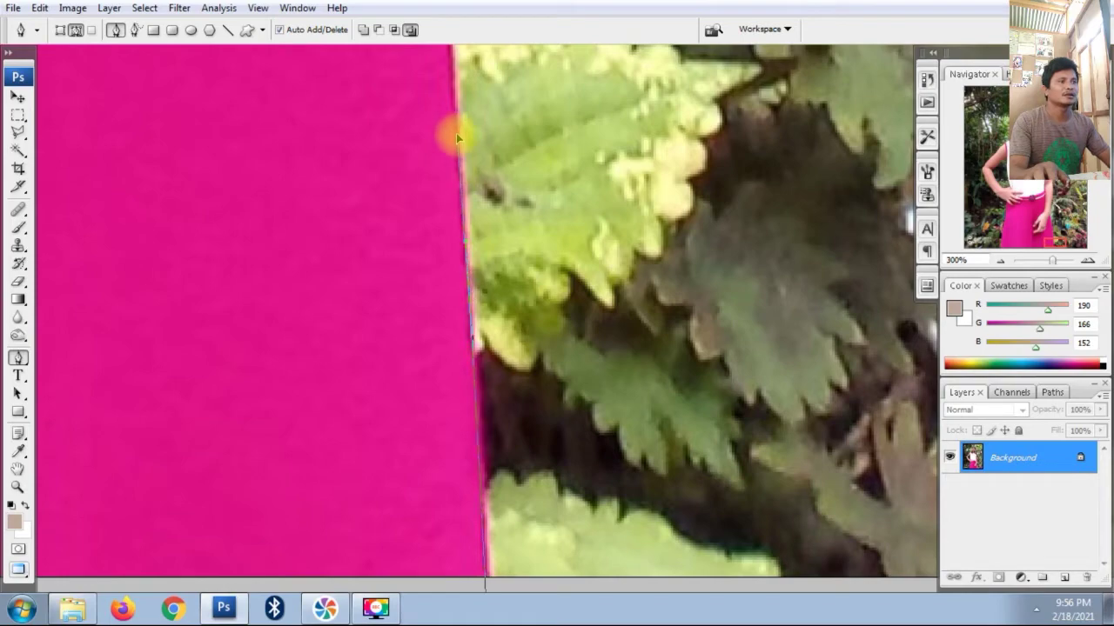
{"action": "scroll", "coordinate": [469, 261], "scroll_direction": "down", "scroll_amount": 3}
{"action": "scroll", "coordinate": [470, 296], "scroll_direction": "up", "scroll_amount": 3}
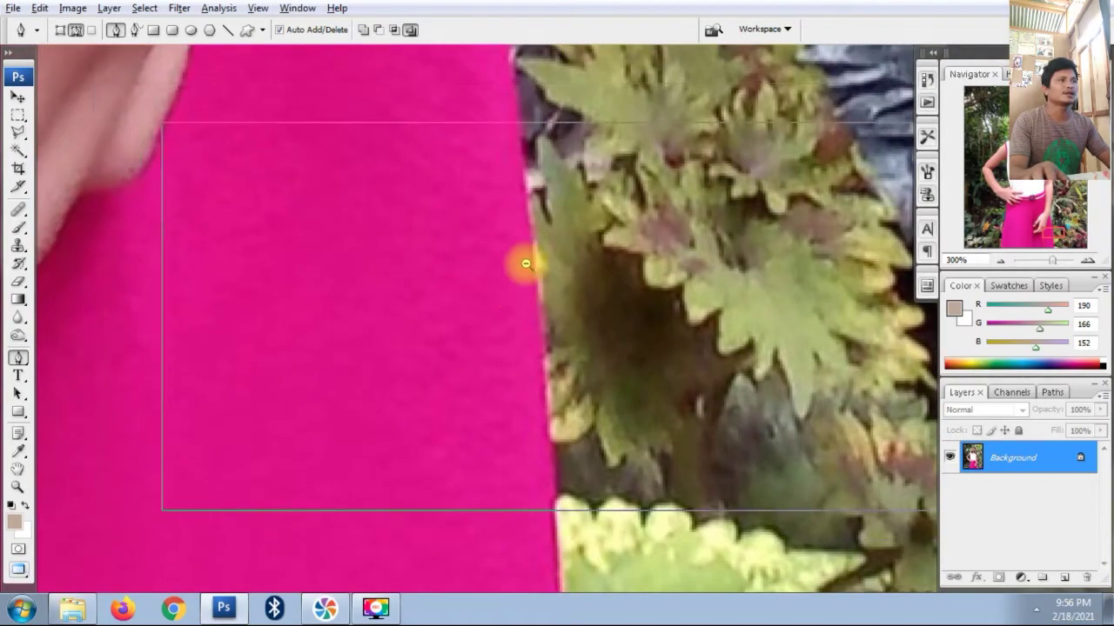
{"action": "left_click", "coordinate": [526, 264]}
Inspect the upper part of the skirt edge beside the hand at varying zoom levels.
{"action": "left_click_drag", "start_coordinate": [522, 298], "coordinate": [505, 241]}
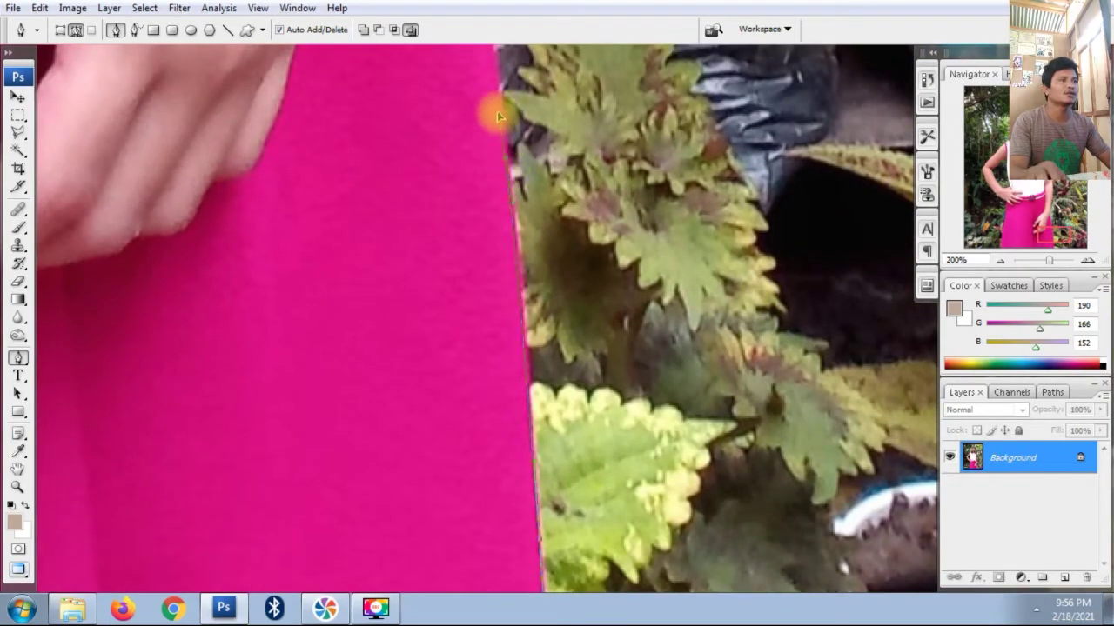
{"action": "left_click", "coordinate": [503, 139], "text": "alt"}
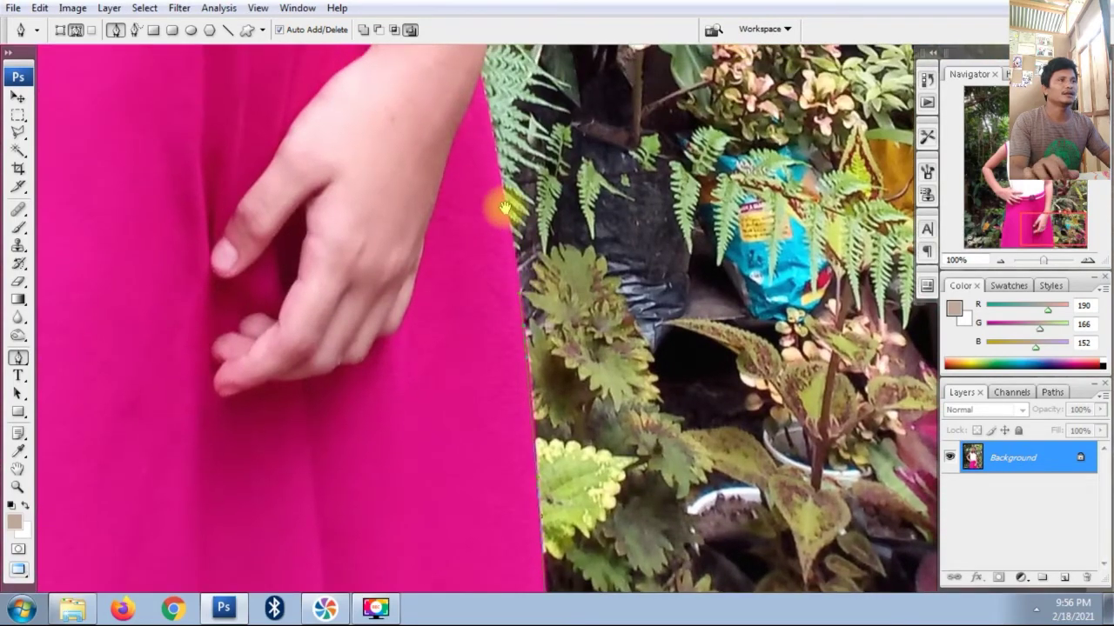
{"action": "left_click", "coordinate": [504, 206], "text": "ctrl"}
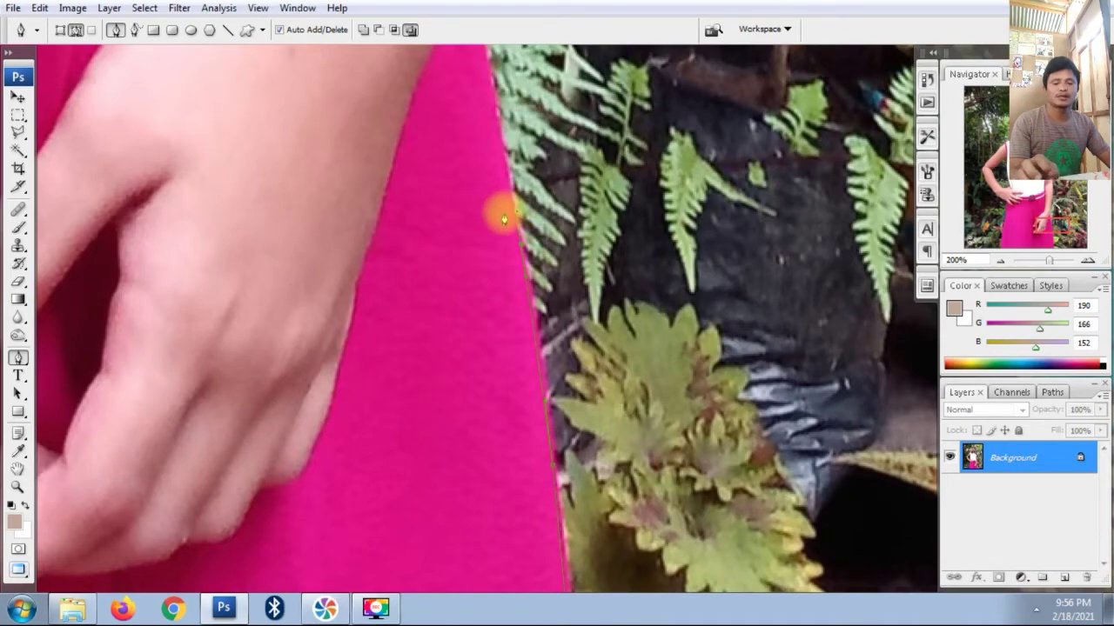
{"action": "scroll", "coordinate": [499, 209], "scroll_direction": "up", "scroll_amount": 3}
{"action": "left_click_drag", "start_coordinate": [553, 311], "coordinate": [514, 298]}
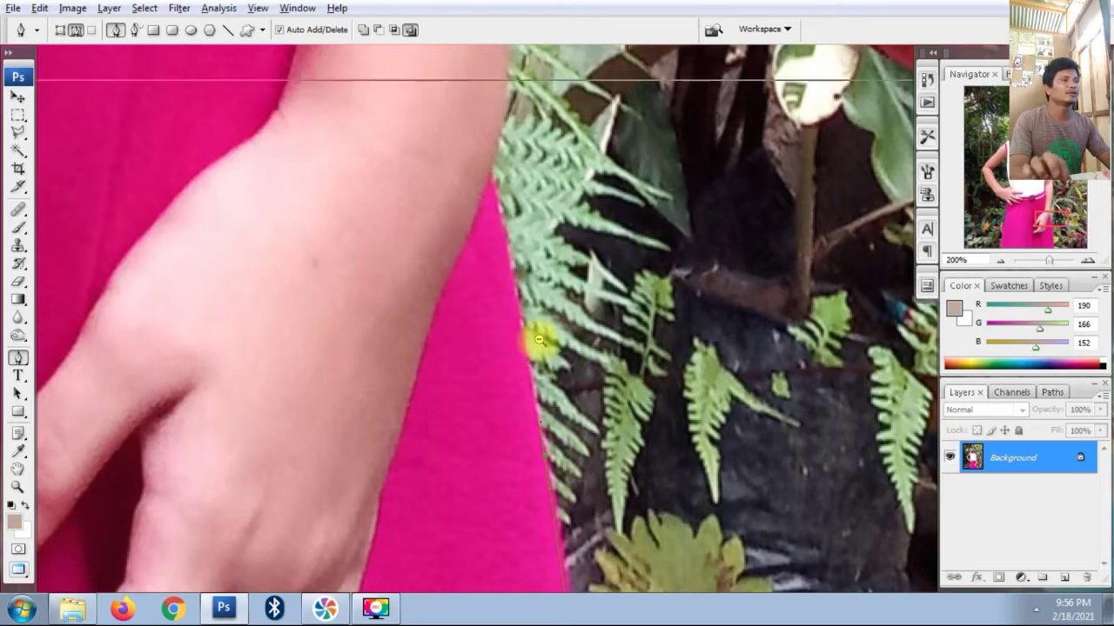
{"action": "left_click", "coordinate": [539, 339], "text": "alt"}
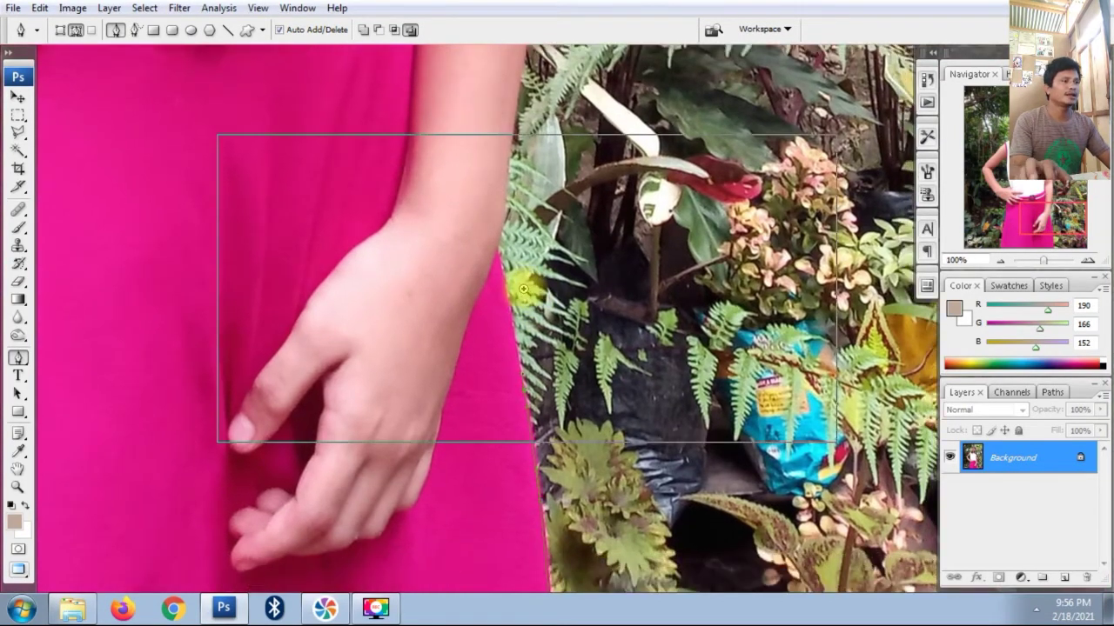
Place anchors along the lower edge of the arm, checking the waist area.
{"action": "left_click", "coordinate": [523, 289]}
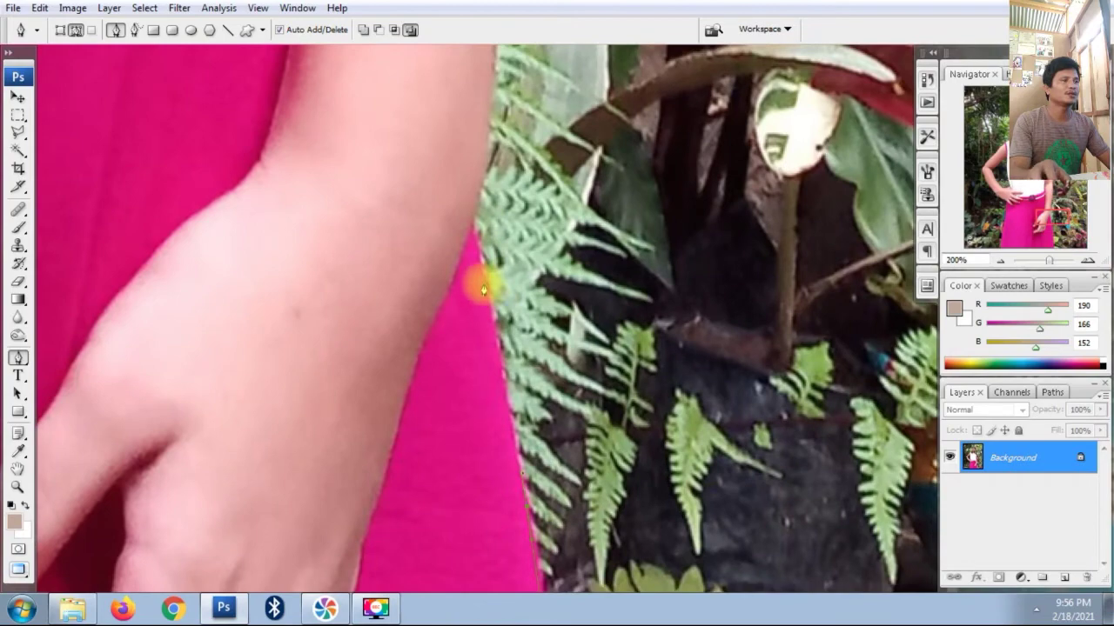
{"action": "left_click", "coordinate": [473, 233]}
{"action": "left_click_drag", "start_coordinate": [471, 216], "coordinate": [465, 348]}
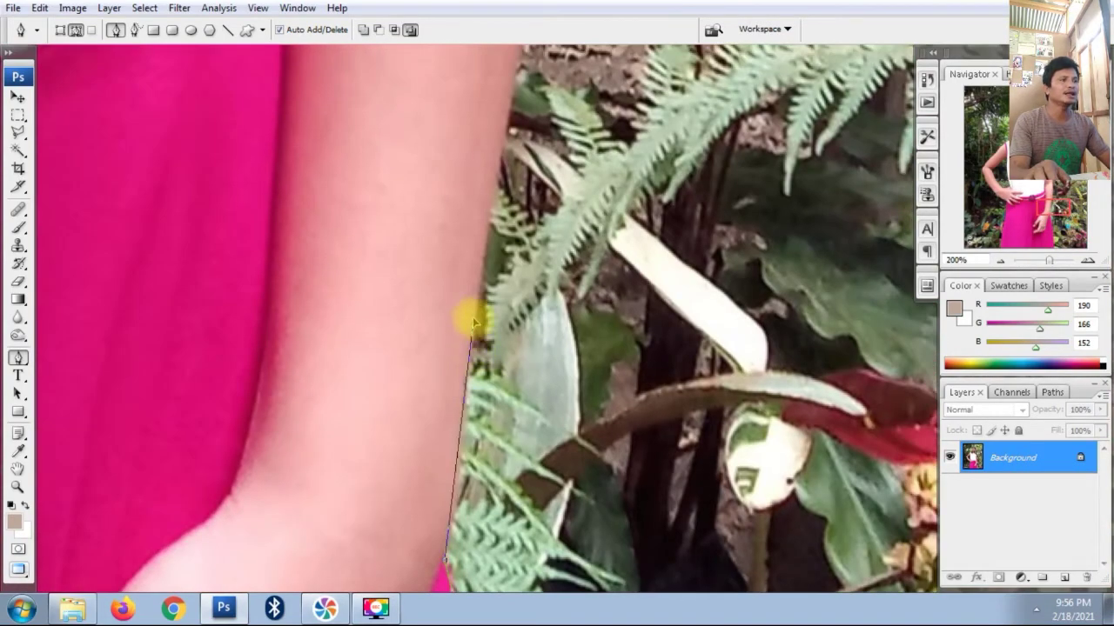
{"action": "left_click", "coordinate": [480, 244]}
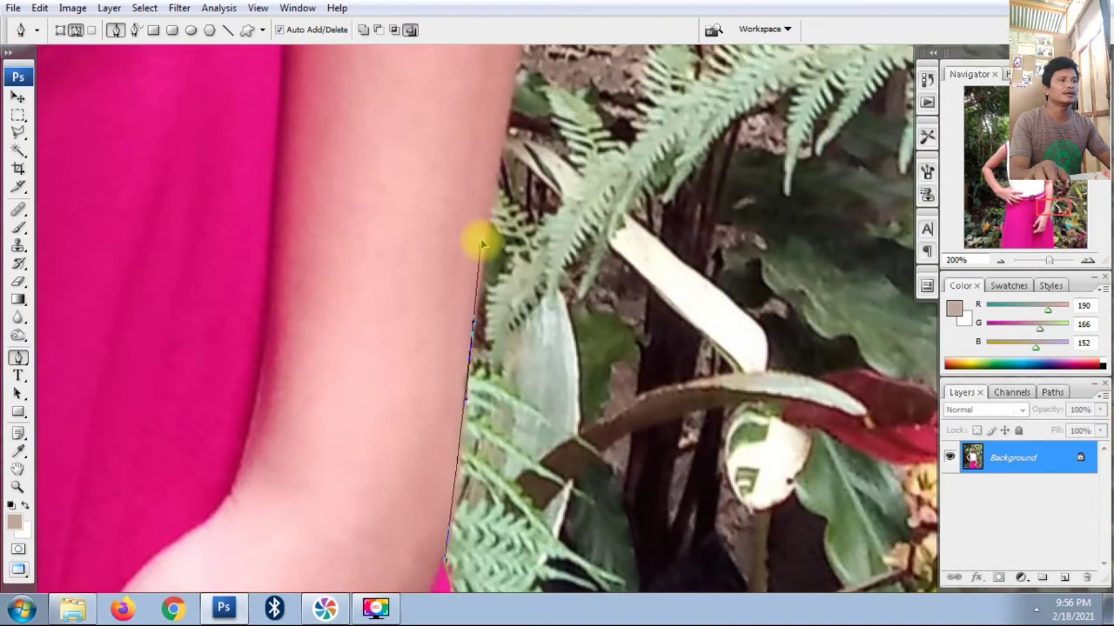
{"action": "left_click_drag", "start_coordinate": [493, 198], "coordinate": [554, 437]}
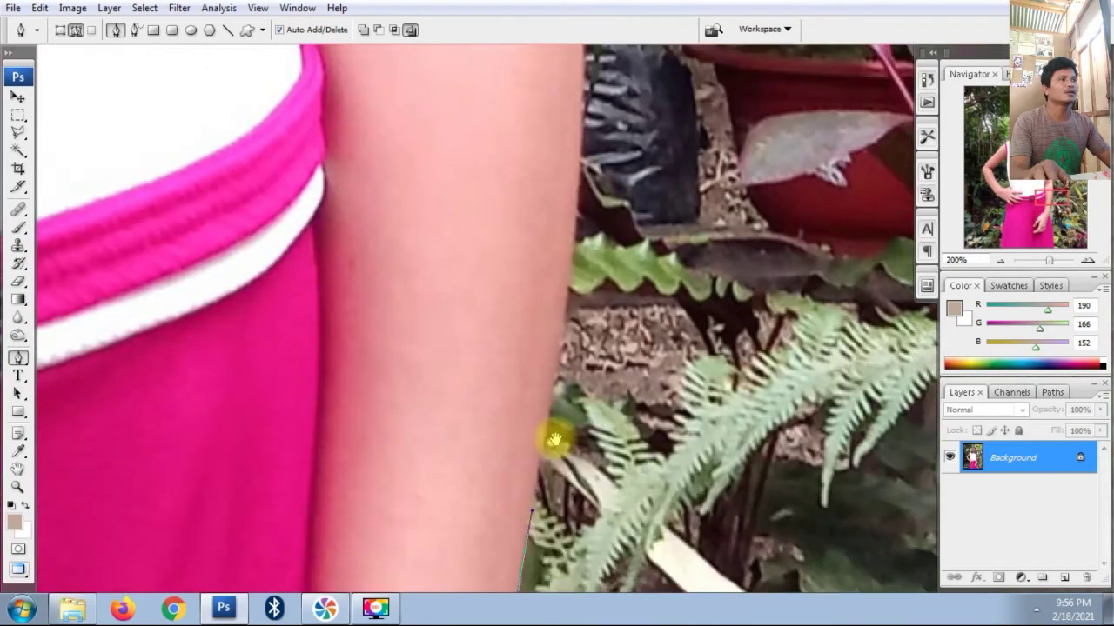
{"action": "key", "text": "ctrl+minus"}
{"action": "mouse_move", "coordinate": [589, 218]}
{"action": "left_mouse_down"}
{"action": "mouse_move", "coordinate": [571, 274]}
{"action": "mouse_move", "coordinate": [589, 241]}
{"action": "mouse_move", "coordinate": [584, 135]}
{"action": "mouse_move", "coordinate": [566, 113]}
{"action": "mouse_move", "coordinate": [561, 265]}
{"action": "left_mouse_up"}
{"action": "left_click", "coordinate": [586, 234], "text": "ctrl"}
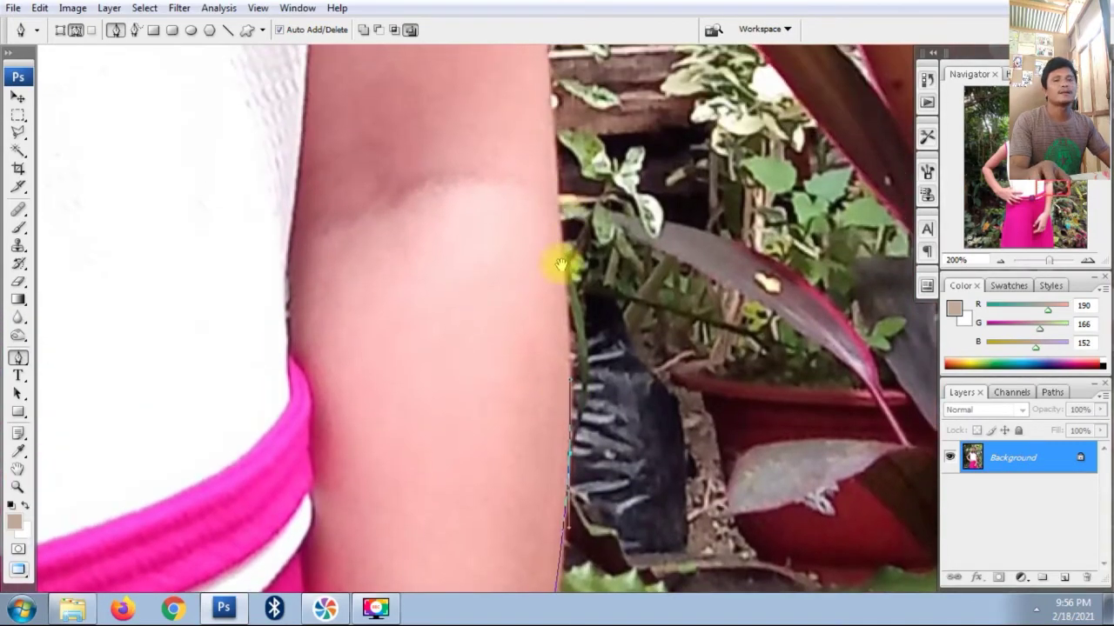
Add curved and straight anchors further up the arm edge toward the shoulder.
{"action": "mouse_move", "coordinate": [559, 212]}
{"action": "left_mouse_down"}
{"action": "mouse_move", "coordinate": [556, 158]}
{"action": "mouse_move", "coordinate": [564, 300]}
{"action": "left_mouse_up"}
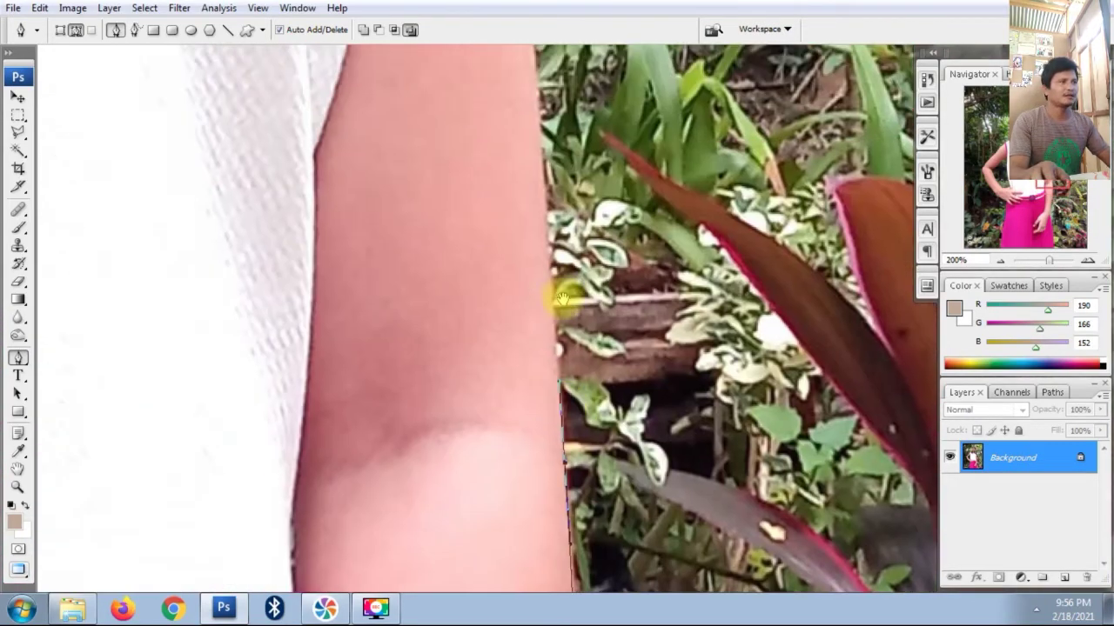
{"action": "left_click_drag", "start_coordinate": [521, 175], "coordinate": [530, 210]}
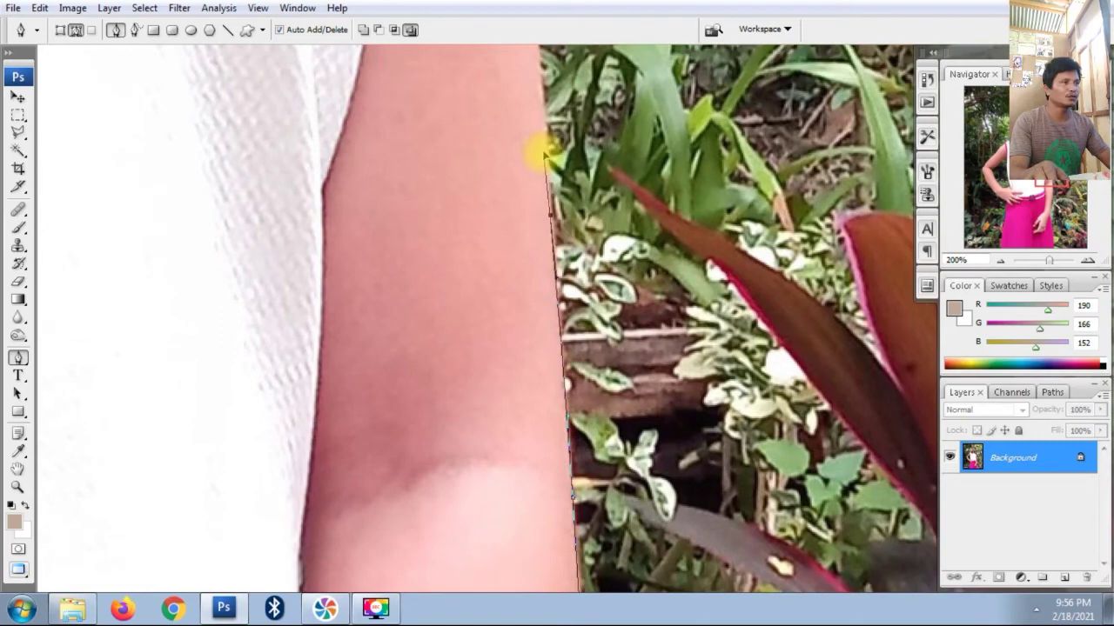
{"action": "left_click_drag", "start_coordinate": [582, 142], "coordinate": [501, 438]}
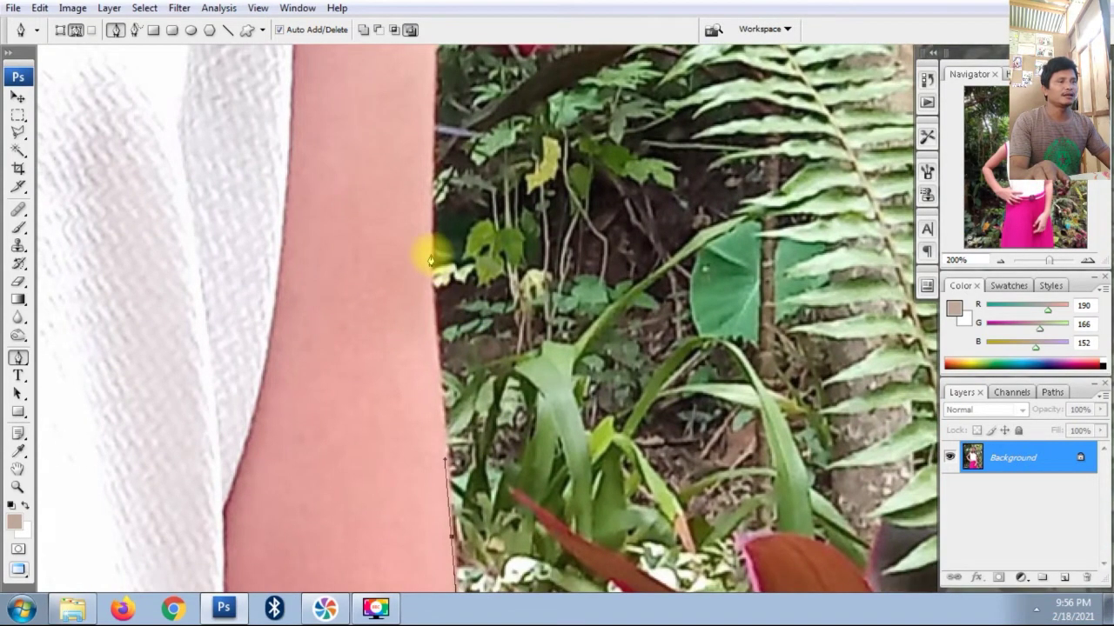
{"action": "left_click", "coordinate": [430, 255]}
{"action": "left_click", "coordinate": [429, 170]}
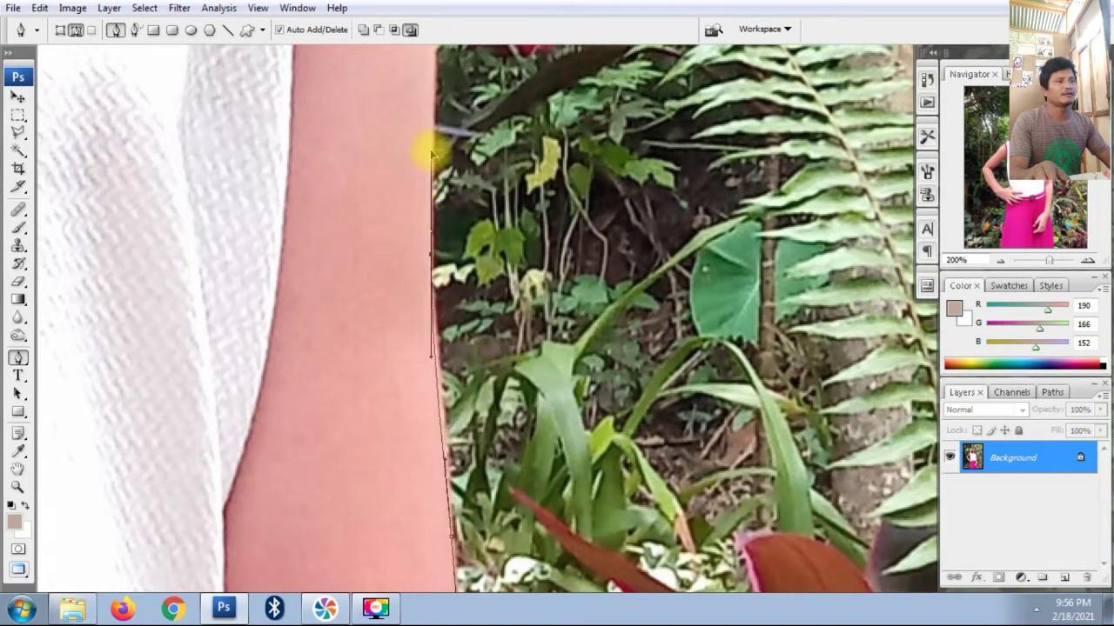
{"action": "left_click_drag", "start_coordinate": [430, 156], "coordinate": [499, 323]}
{"action": "left_click", "coordinate": [467, 120]}
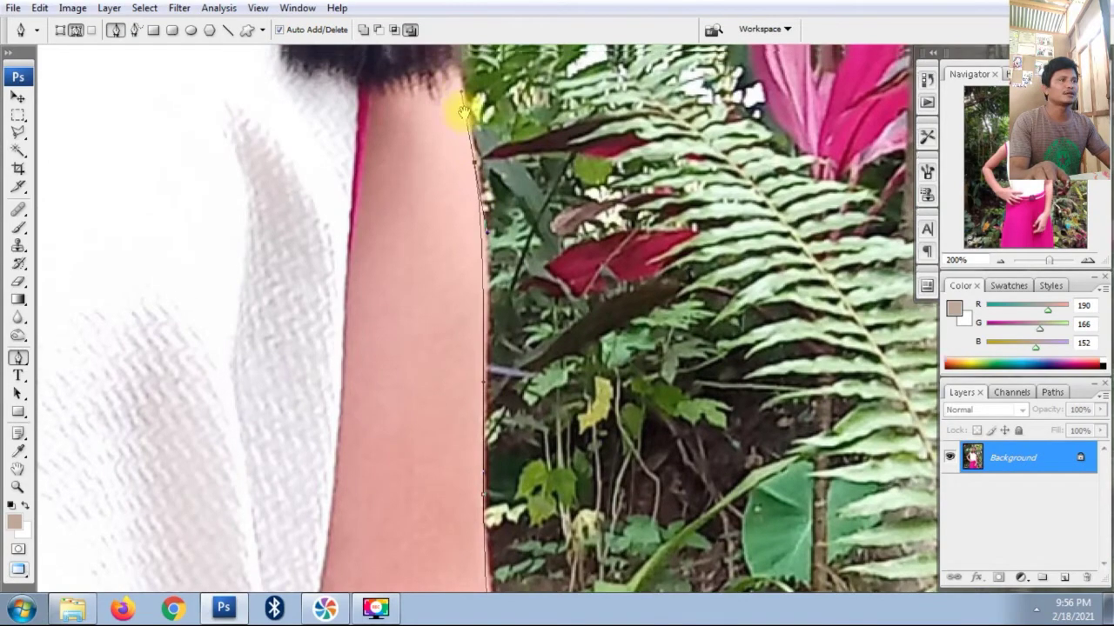
Add anchors where the arm meets the hair and up the hair edge.
{"action": "left_click_drag", "start_coordinate": [462, 112], "coordinate": [473, 281]}
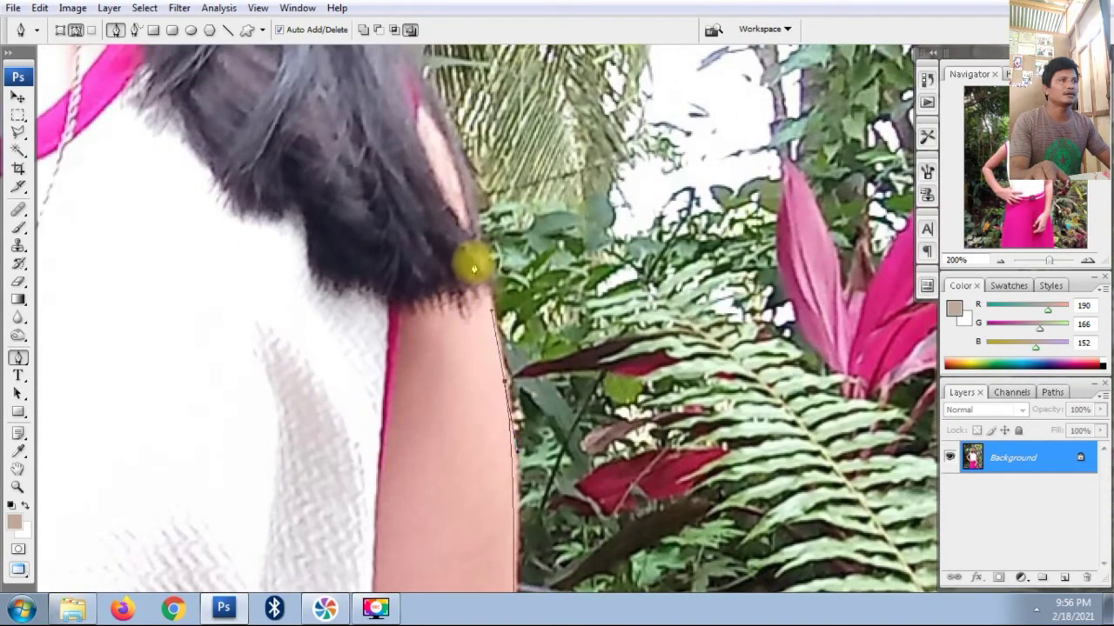
{"action": "left_click", "coordinate": [478, 208]}
{"action": "left_click", "coordinate": [440, 127]}
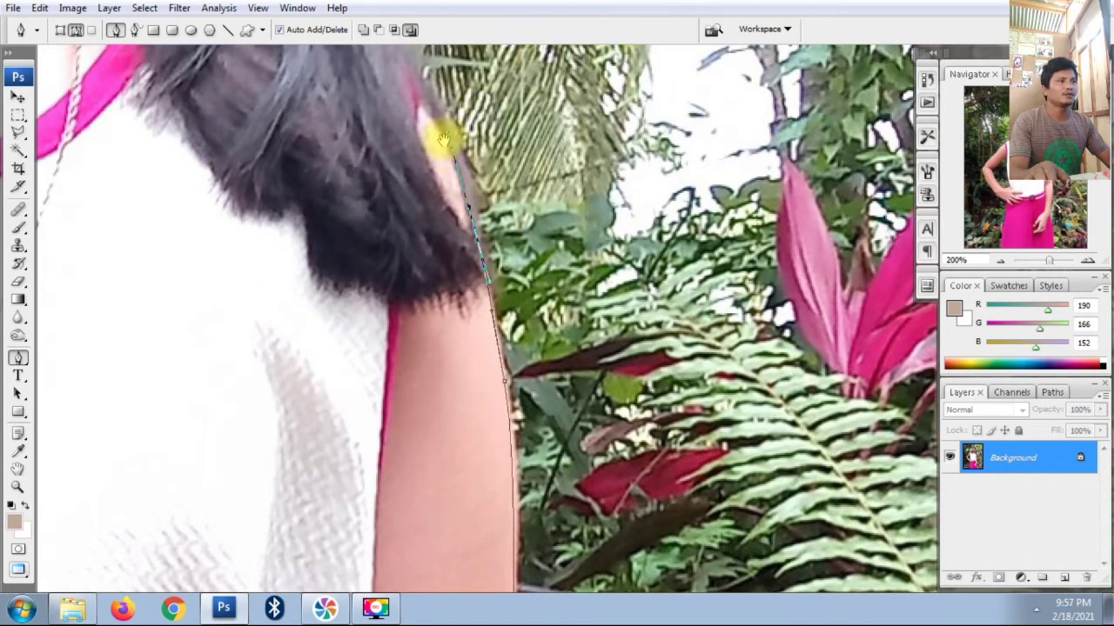
{"action": "left_click_drag", "start_coordinate": [440, 124], "coordinate": [500, 309]}
{"action": "key", "text": "ctrl+minus"}
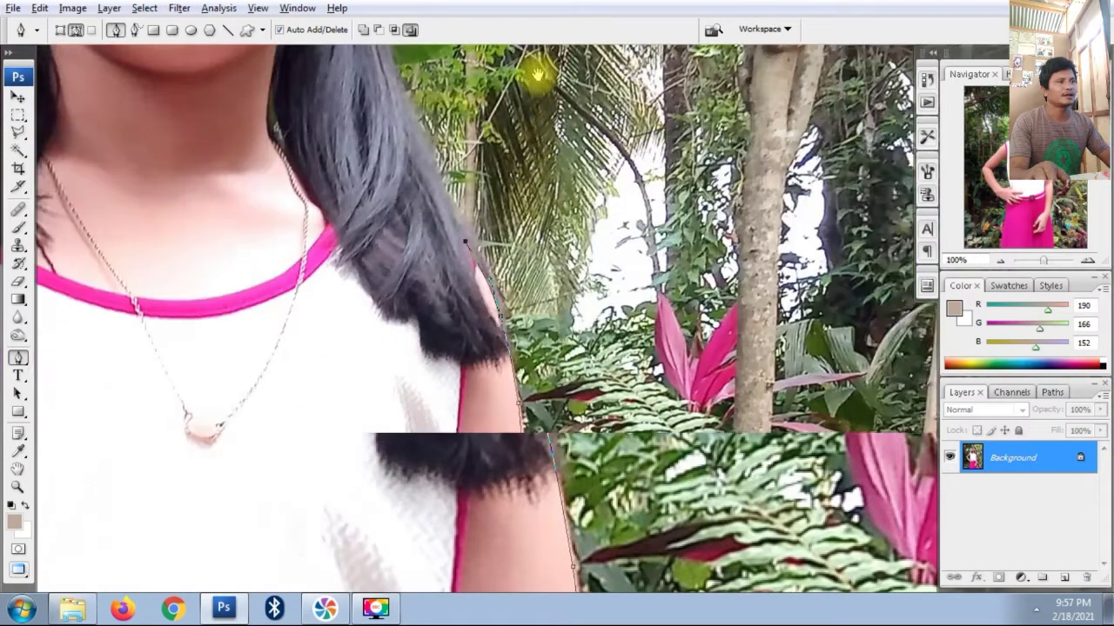
Add path points up the hair edge, ending at the ear.
{"action": "left_click", "coordinate": [473, 247]}
{"action": "key", "text": "ctrl+plus"}
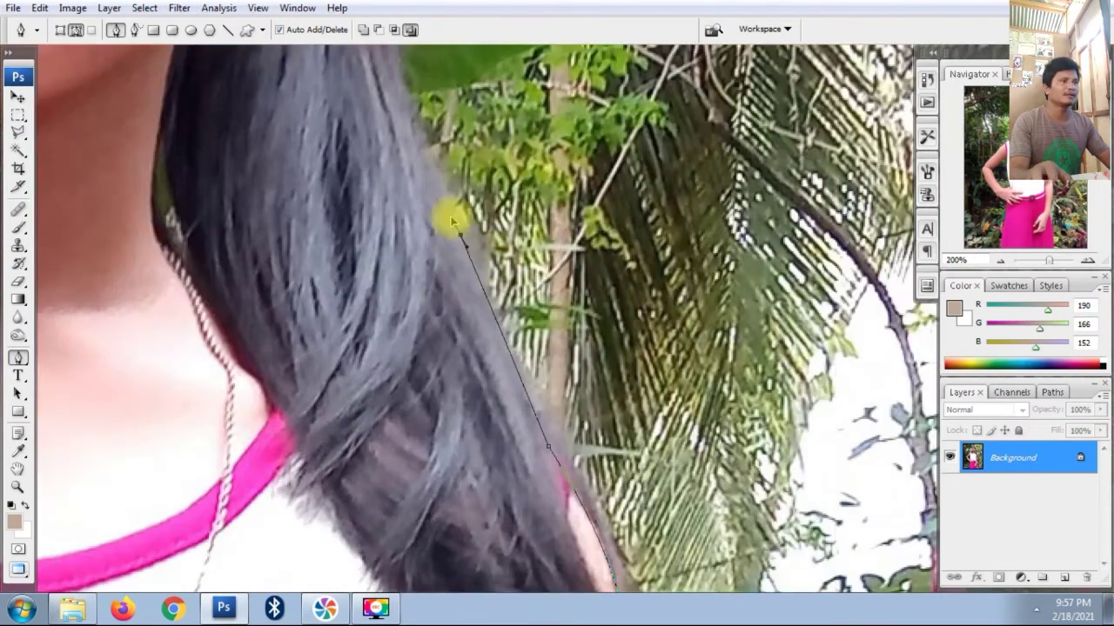
{"action": "key", "text": "ctrl+minus"}
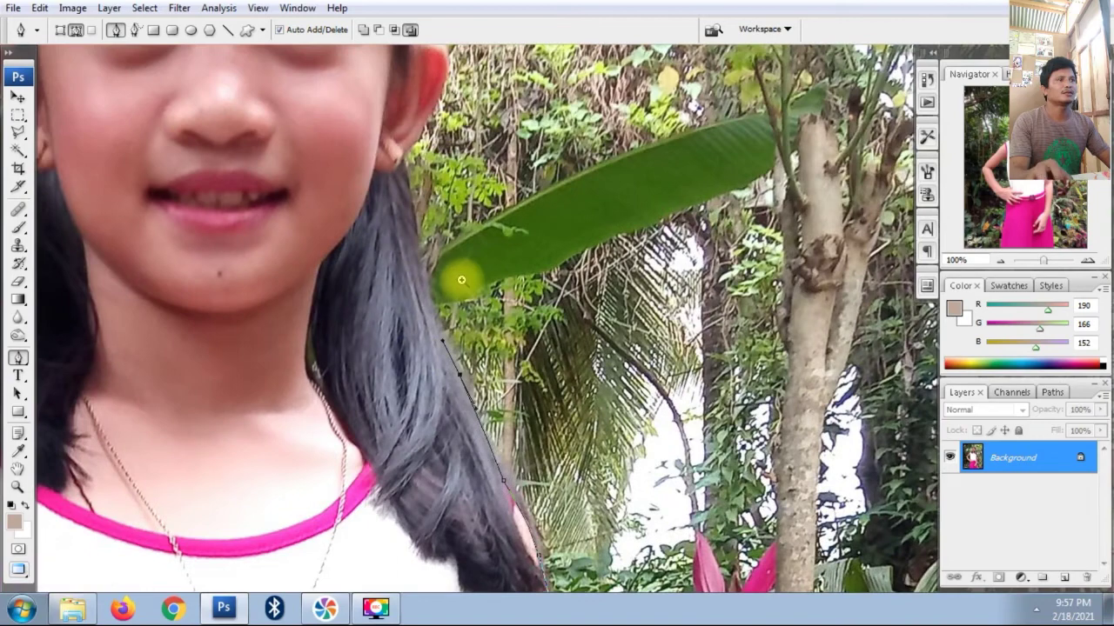
{"action": "key", "text": "ctrl+plus"}
{"action": "left_click_drag", "start_coordinate": [366, 241], "coordinate": [355, 348]}
{"action": "left_click", "coordinate": [337, 237]}
{"action": "left_click", "coordinate": [331, 193]}
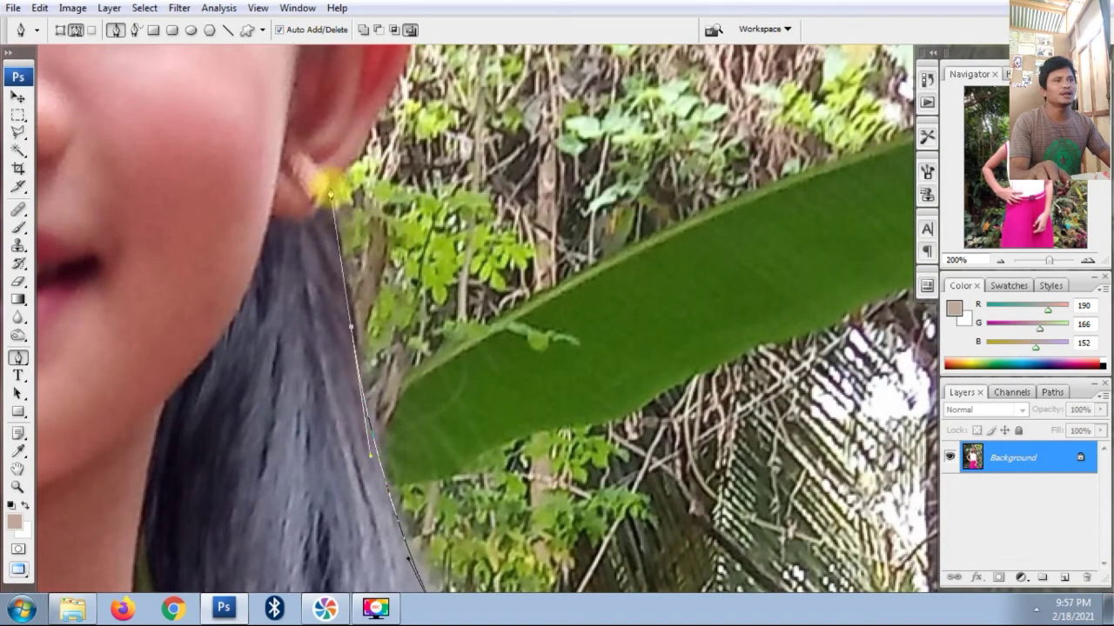
Add a curved anchor around the top of the ear, shaping it to hug the edge.
{"action": "left_click", "coordinate": [334, 180], "text": "ctrl"}
{"action": "left_click", "coordinate": [355, 224], "text": "alt"}
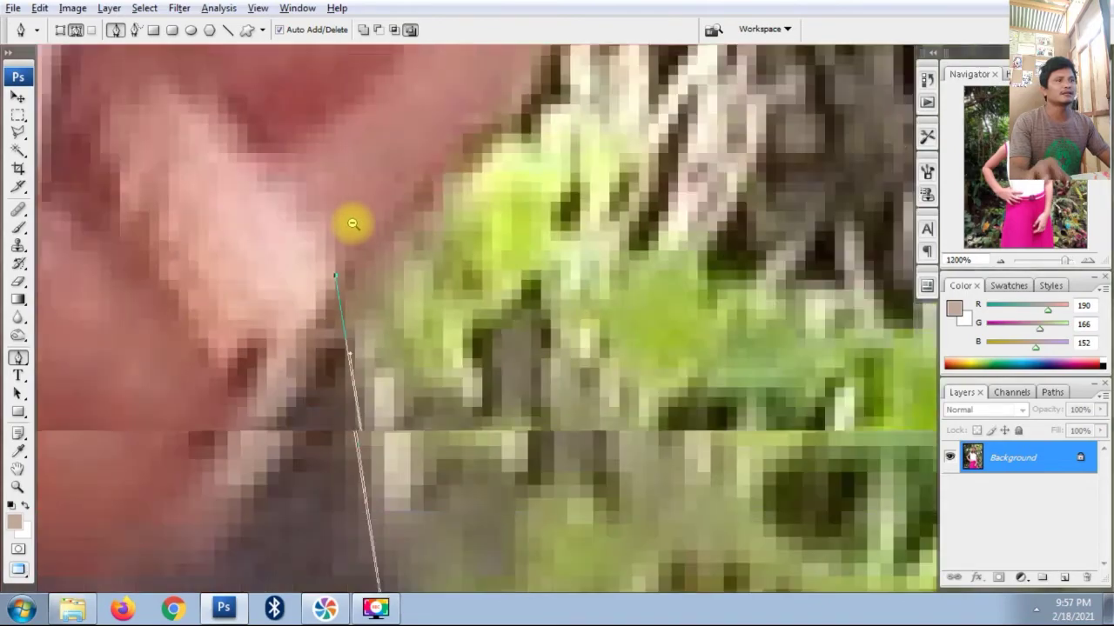
{"action": "left_click", "coordinate": [353, 224], "text": "alt"}
{"action": "left_click", "coordinate": [352, 224], "text": "alt"}
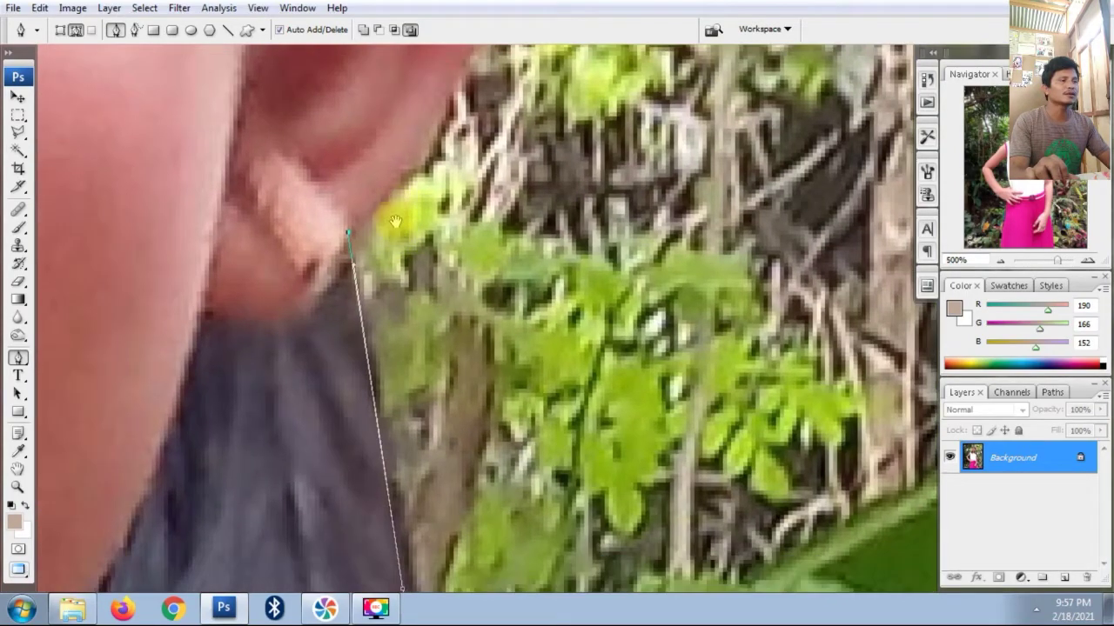
{"action": "left_click_drag", "start_coordinate": [352, 223], "coordinate": [406, 374]}
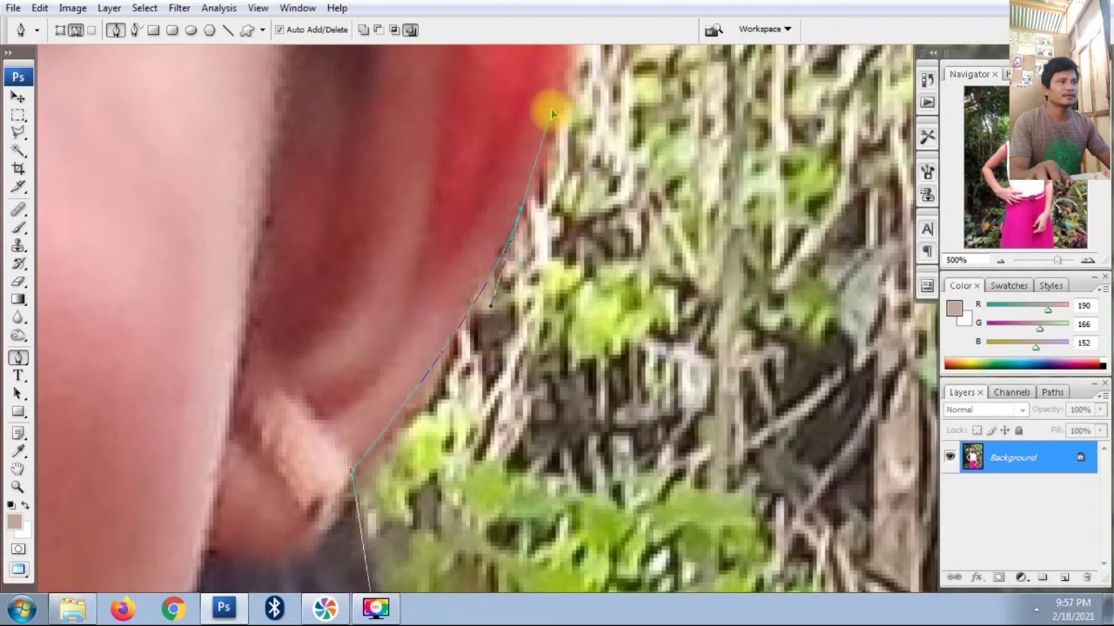
{"action": "scroll", "coordinate": [560, 113], "scroll_direction": "up", "scroll_amount": 3}
{"action": "scroll", "coordinate": [535, 248], "scroll_direction": "up", "scroll_amount": 3}
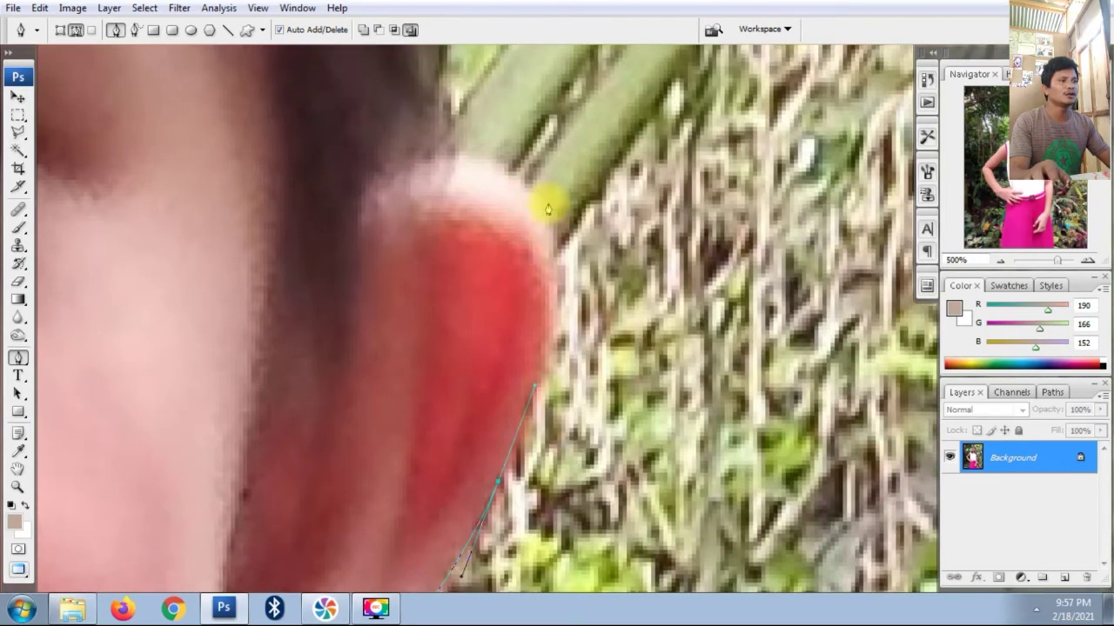
{"action": "left_click_drag", "start_coordinate": [532, 193], "coordinate": [513, 174]}
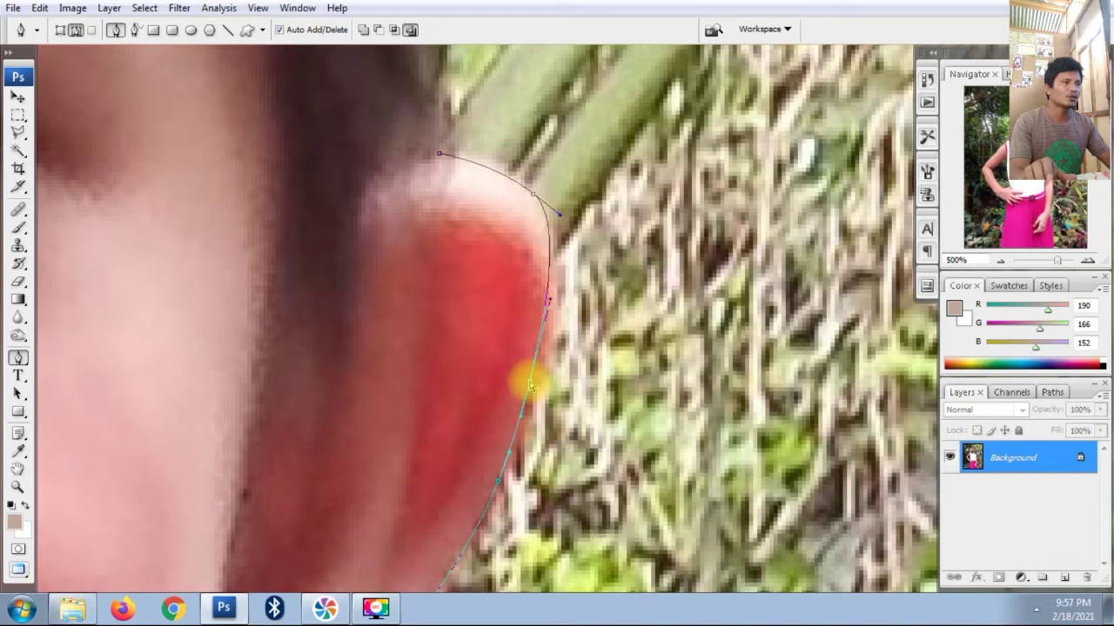
{"action": "left_click_drag", "start_coordinate": [529, 385], "coordinate": [539, 389]}
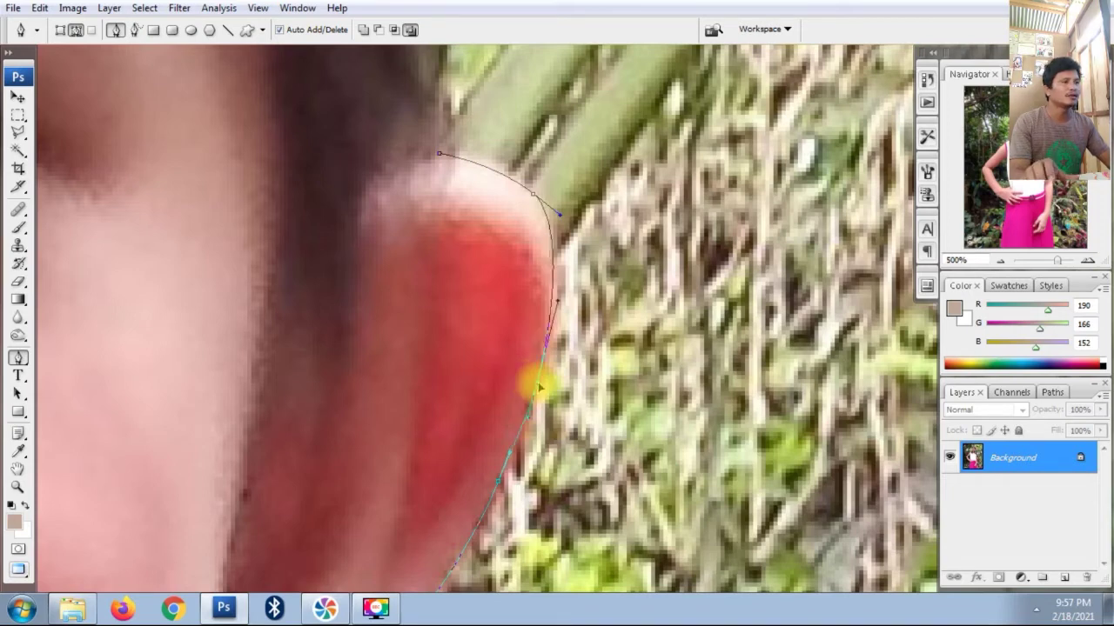
{"action": "scroll", "coordinate": [533, 389], "scroll_direction": "down", "scroll_amount": 2}
{"action": "scroll", "coordinate": [522, 455], "scroll_direction": "up", "scroll_amount": 2}
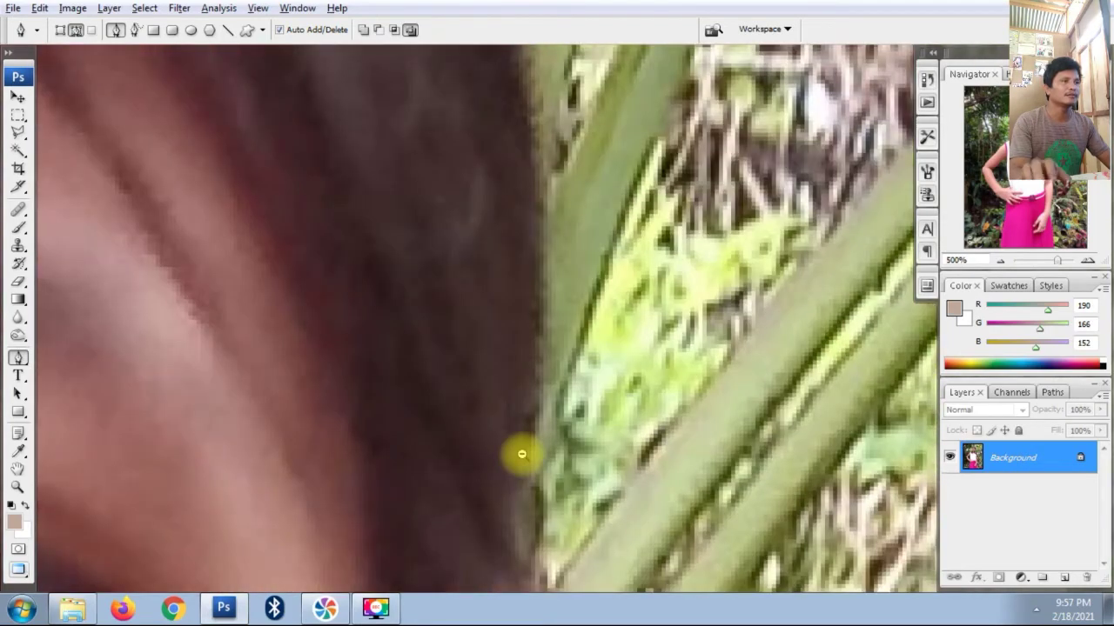
Curve the outline along the hair edge above the ear.
{"action": "scroll", "coordinate": [508, 383], "scroll_direction": "up", "scroll_amount": 2}
{"action": "left_click_drag", "start_coordinate": [496, 319], "coordinate": [514, 395]}
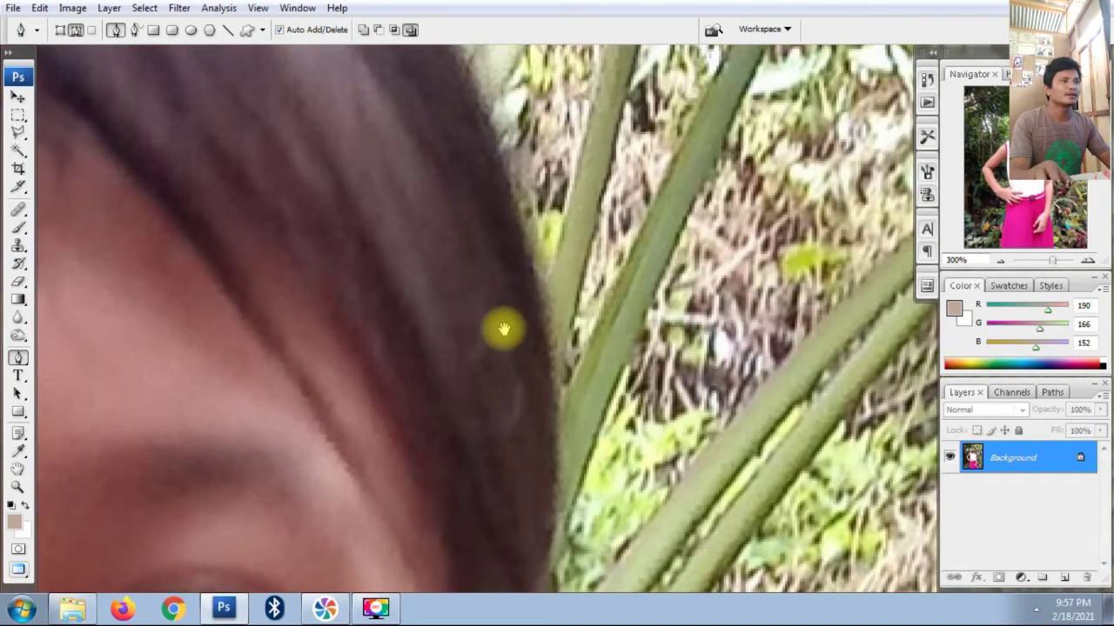
{"action": "left_click_drag", "start_coordinate": [514, 284], "coordinate": [517, 257]}
{"action": "scroll", "coordinate": [460, 161], "scroll_direction": "down", "scroll_amount": 1}
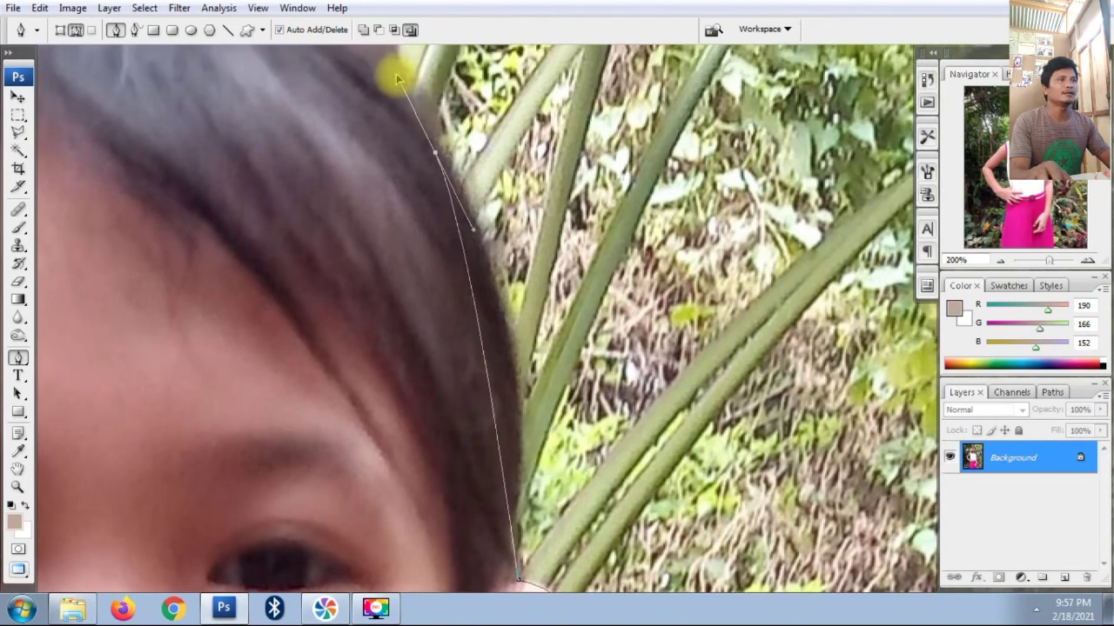
{"action": "mouse_move", "coordinate": [396, 92]}
{"action": "left_mouse_down"}
{"action": "mouse_move", "coordinate": [379, 61]}
{"action": "mouse_move", "coordinate": [323, 76]}
{"action": "left_mouse_up"}
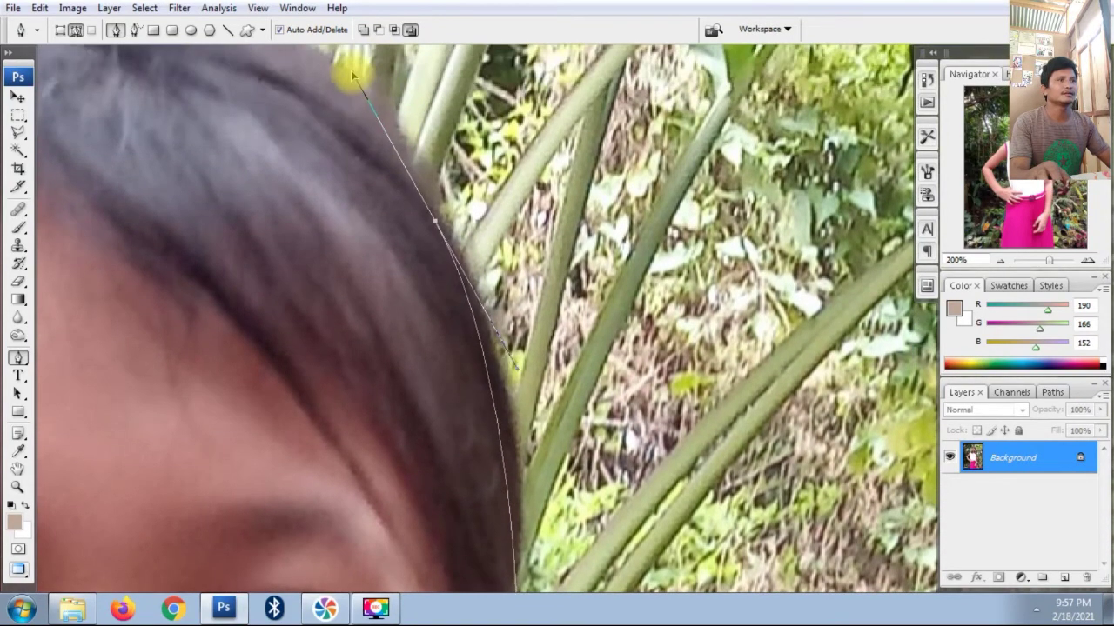
{"action": "scroll", "coordinate": [318, 61], "scroll_direction": "down", "scroll_amount": 3}
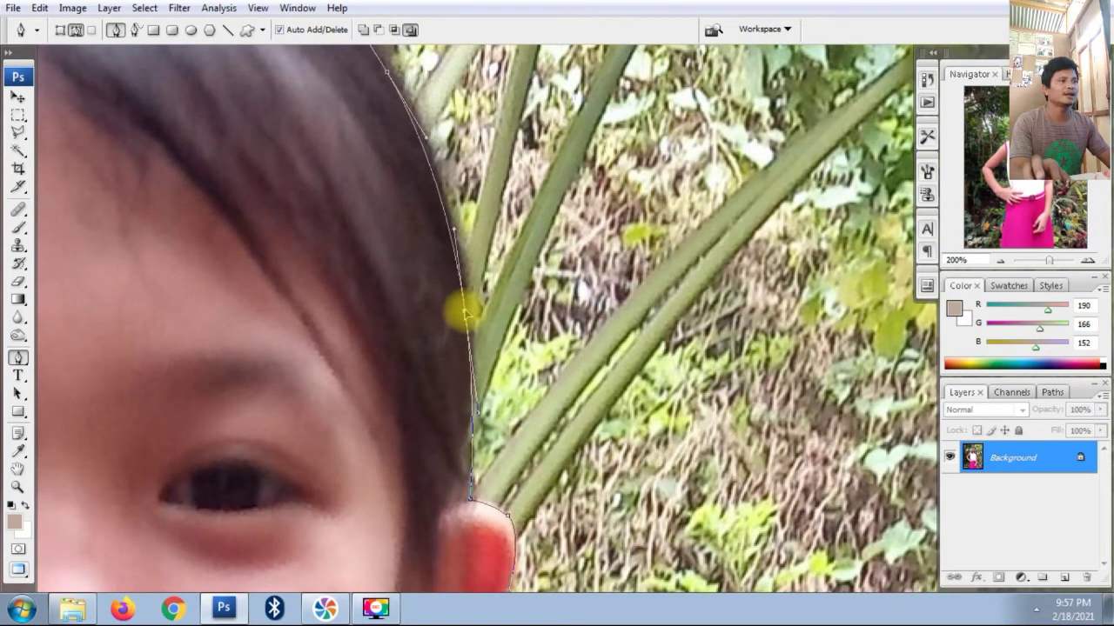
{"action": "scroll", "coordinate": [465, 308], "scroll_direction": "up", "scroll_amount": 5}
{"action": "scroll", "coordinate": [509, 293], "scroll_direction": "up", "scroll_amount": 5}
Add curved anchors across the crown of the head and down the side of the hair.
{"action": "left_click_drag", "start_coordinate": [400, 209], "coordinate": [322, 225]}
{"action": "scroll", "coordinate": [336, 202], "scroll_direction": "down", "scroll_amount": 1}
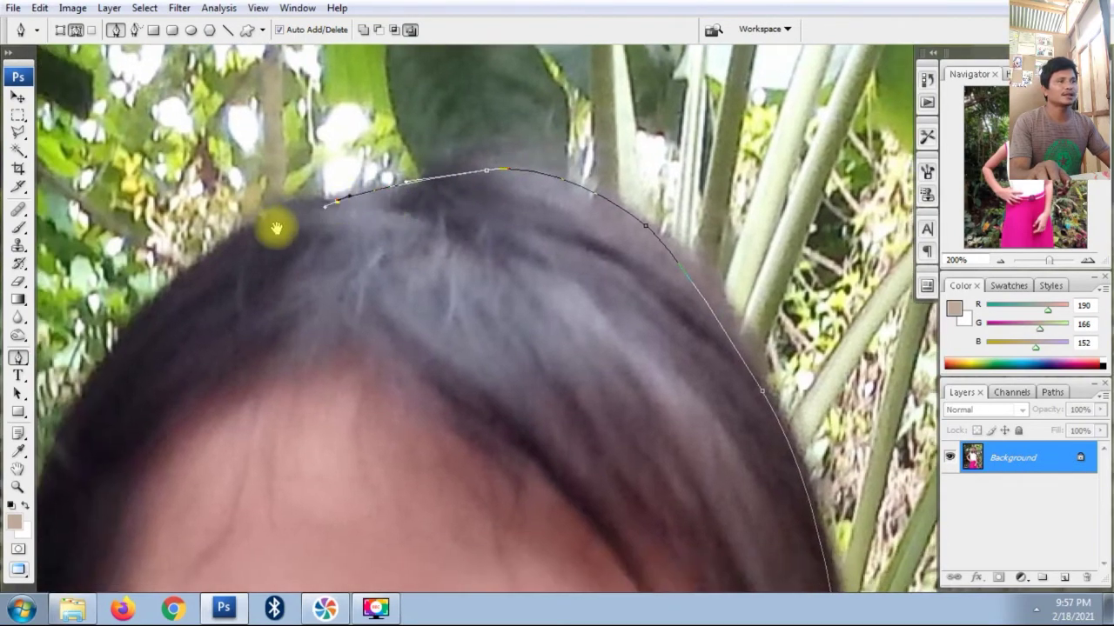
{"action": "scroll", "coordinate": [331, 217], "scroll_direction": "down", "scroll_amount": 2}
{"action": "mouse_move", "coordinate": [322, 248]}
{"action": "left_mouse_down"}
{"action": "mouse_move", "coordinate": [283, 324]}
{"action": "mouse_move", "coordinate": [320, 189]}
{"action": "left_mouse_up"}
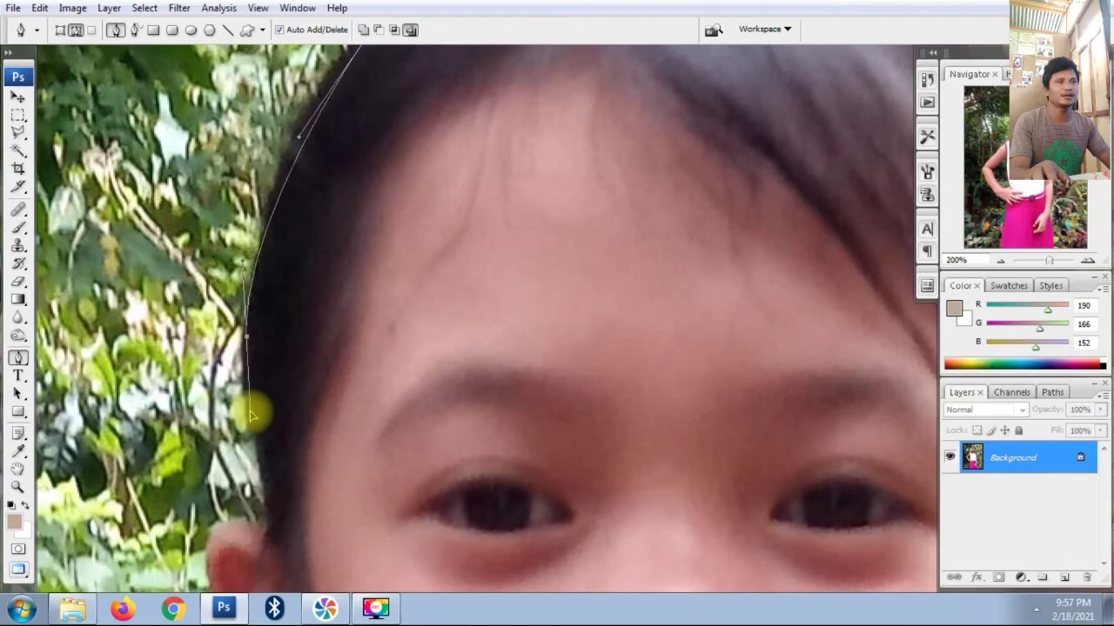
{"action": "scroll", "coordinate": [253, 417], "scroll_direction": "down", "scroll_amount": 3}
{"action": "left_click_drag", "start_coordinate": [259, 297], "coordinate": [253, 333]}
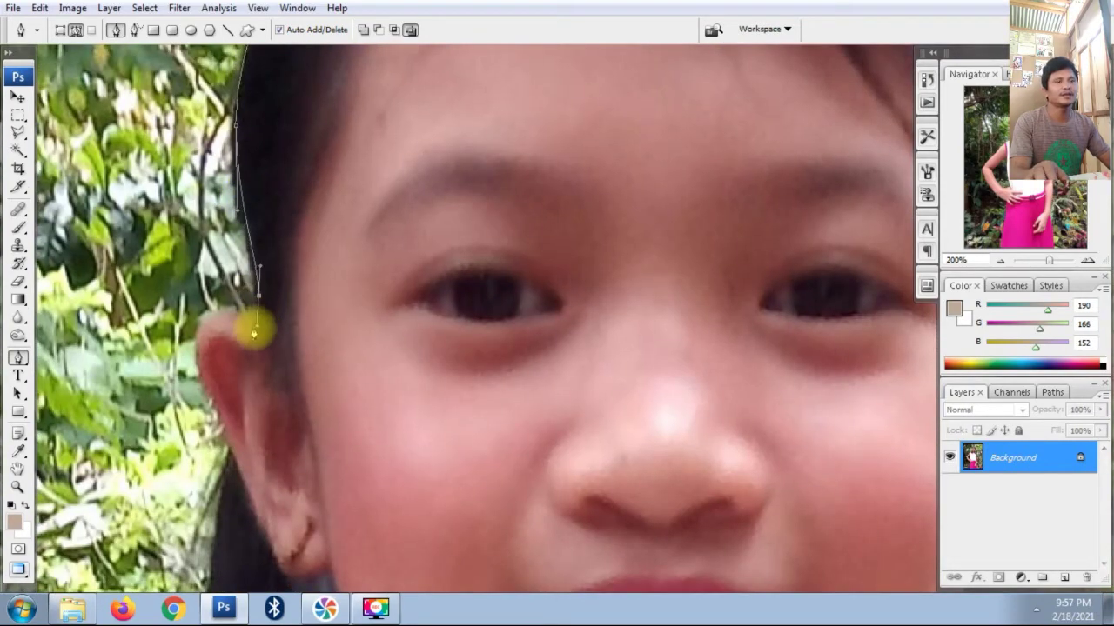
Curve the outline past the ear and down the hair toward the neck and shoulder.
{"action": "key", "text": "ctrl+plus"}
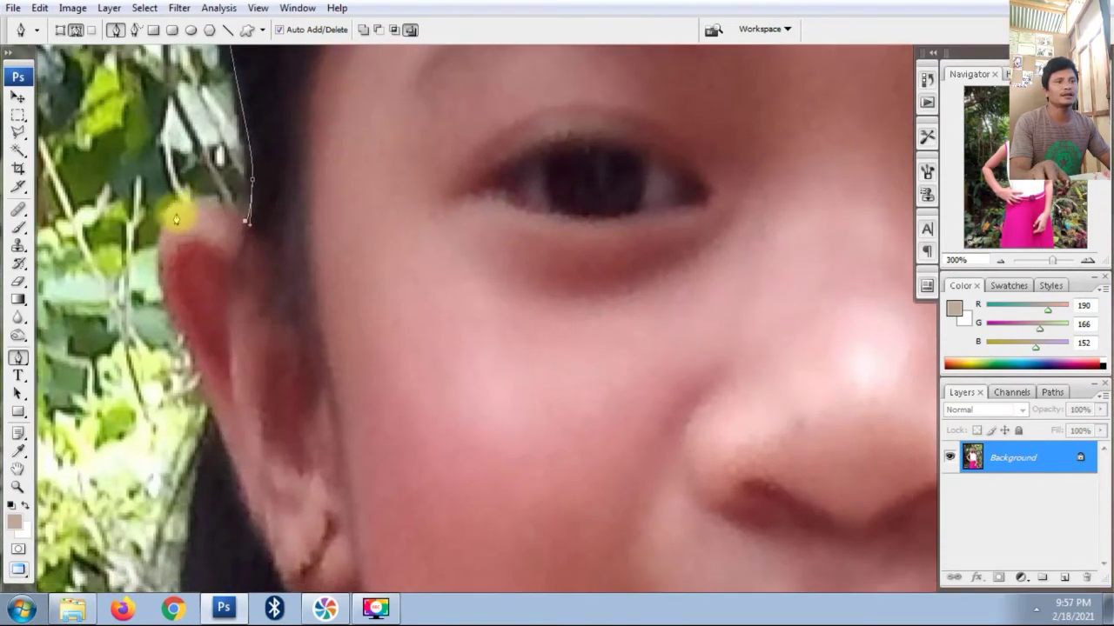
{"action": "left_click_drag", "start_coordinate": [168, 220], "coordinate": [152, 258]}
{"action": "scroll", "coordinate": [153, 258], "scroll_direction": "down", "scroll_amount": 3}
{"action": "left_click_drag", "start_coordinate": [169, 189], "coordinate": [189, 242]}
{"action": "scroll", "coordinate": [194, 149], "scroll_direction": "down", "scroll_amount": 3}
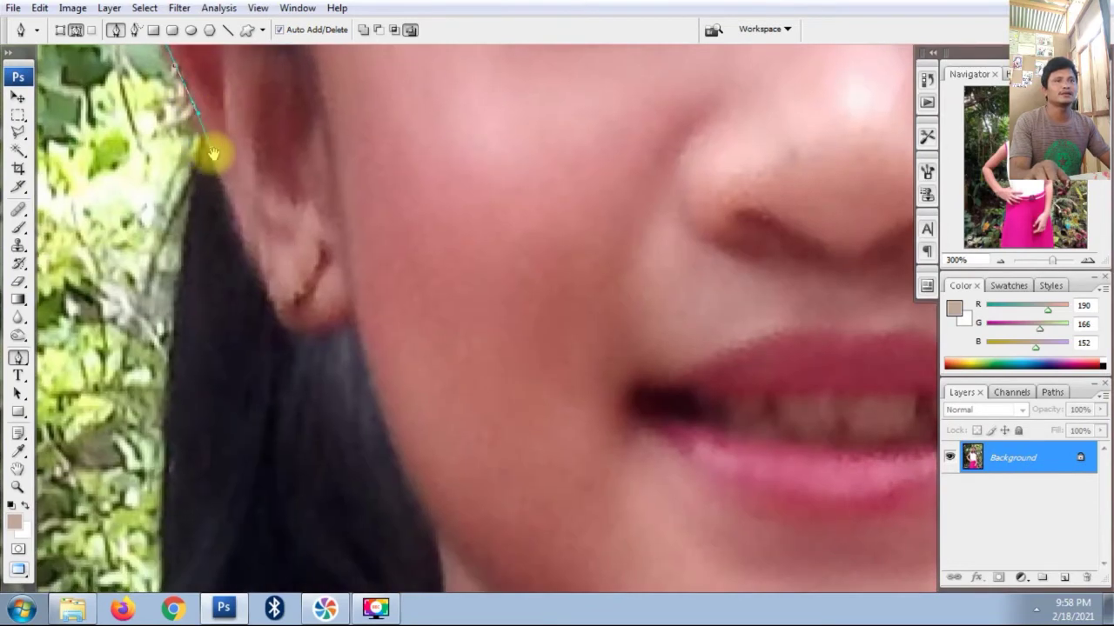
{"action": "key", "text": "ctrl+minus"}
{"action": "left_click_drag", "start_coordinate": [186, 230], "coordinate": [185, 261]}
{"action": "left_click_drag", "start_coordinate": [185, 333], "coordinate": [355, 75]}
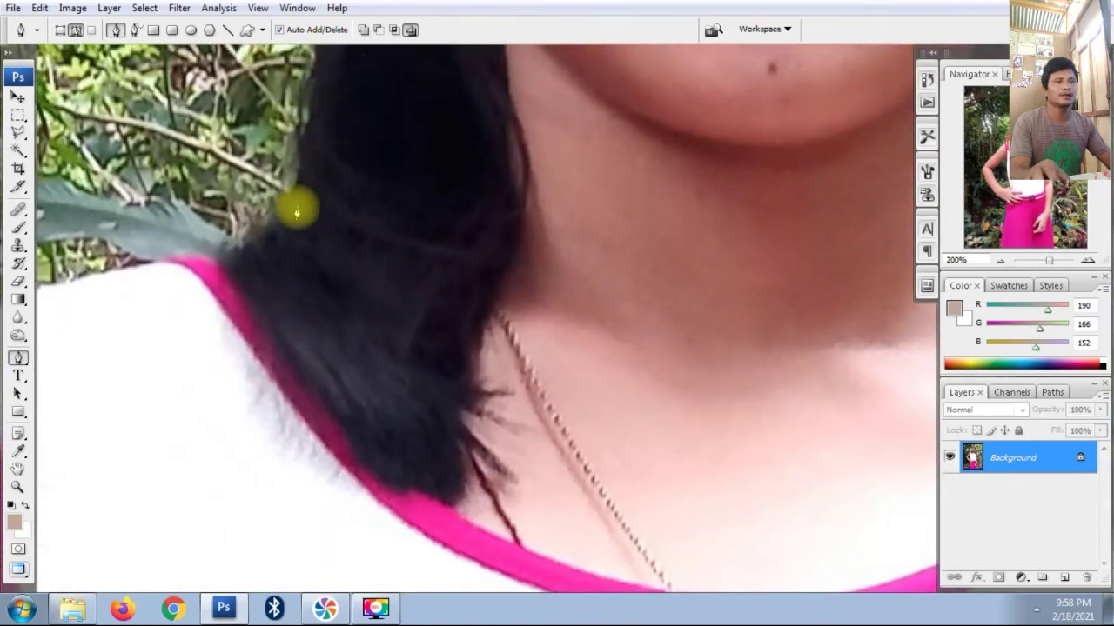
{"action": "left_click_drag", "start_coordinate": [249, 248], "coordinate": [379, 192]}
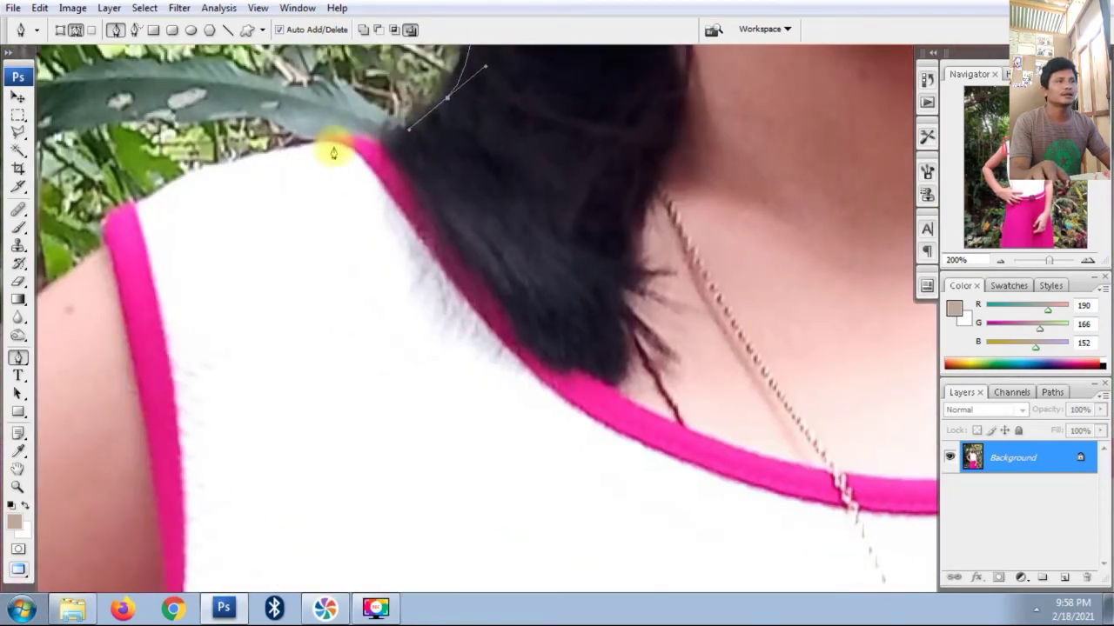
{"action": "mouse_move", "coordinate": [214, 194]}
{"action": "left_mouse_down"}
{"action": "mouse_move", "coordinate": [342, 146]}
{"action": "mouse_move", "coordinate": [374, 205]}
{"action": "mouse_move", "coordinate": [305, 213]}
{"action": "mouse_move", "coordinate": [381, 102]}
{"action": "left_mouse_up"}
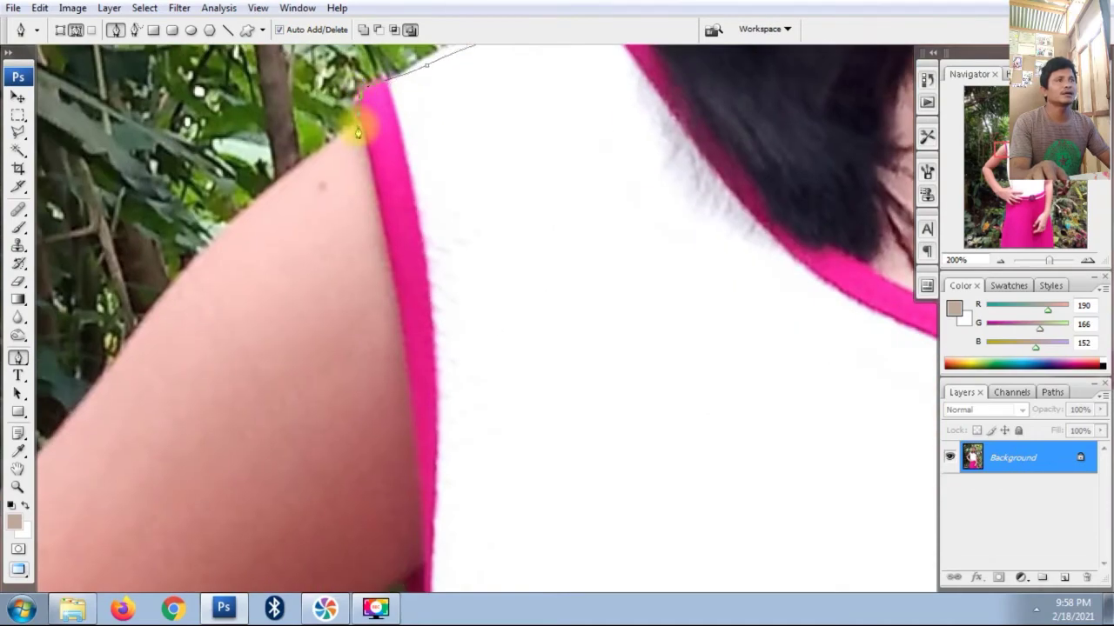
{"action": "scroll", "coordinate": [450, 134], "scroll_direction": "down", "scroll_amount": 2}
{"action": "scroll", "coordinate": [420, 219], "scroll_direction": "down", "scroll_amount": 2}
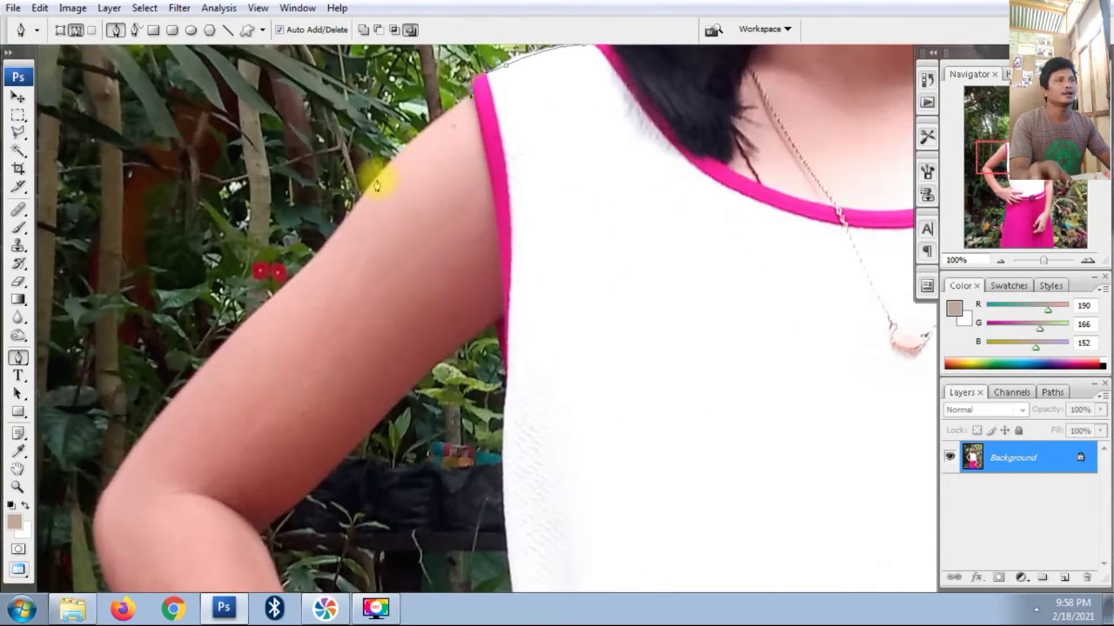
Add anchors down the arm's outer edge from the shoulder toward the elbow.
{"action": "mouse_move", "coordinate": [361, 202]}
{"action": "left_mouse_down"}
{"action": "mouse_move", "coordinate": [333, 253]}
{"action": "mouse_move", "coordinate": [498, 130]}
{"action": "left_mouse_up"}
{"action": "mouse_move", "coordinate": [338, 290]}
{"action": "left_mouse_down"}
{"action": "mouse_move", "coordinate": [315, 329]}
{"action": "mouse_move", "coordinate": [358, 231]}
{"action": "left_mouse_up"}
{"action": "mouse_move", "coordinate": [335, 278]}
{"action": "left_mouse_down"}
{"action": "mouse_move", "coordinate": [348, 320]}
{"action": "mouse_move", "coordinate": [424, 301]}
{"action": "left_mouse_up"}
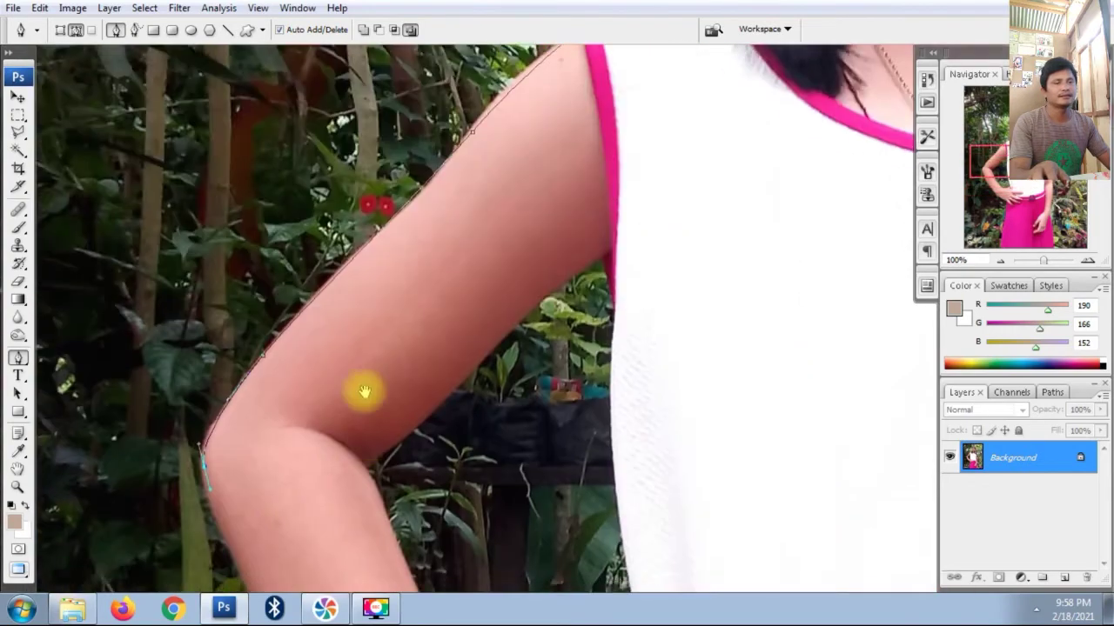
{"action": "left_click", "coordinate": [470, 187], "text": "ctrl"}
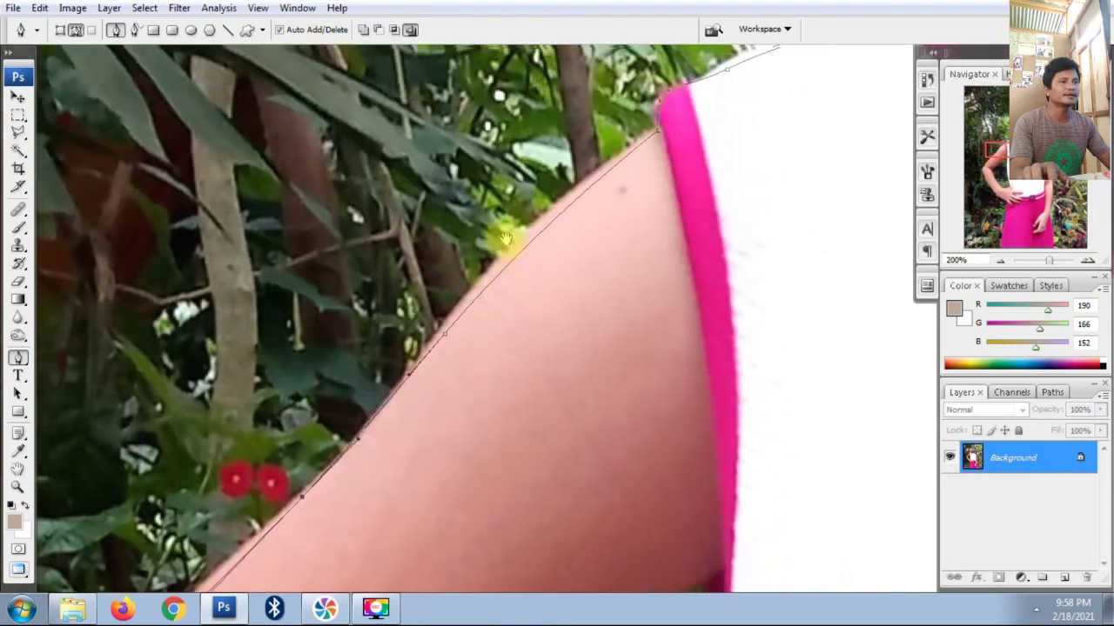
{"action": "left_click_drag", "start_coordinate": [530, 104], "coordinate": [517, 263]}
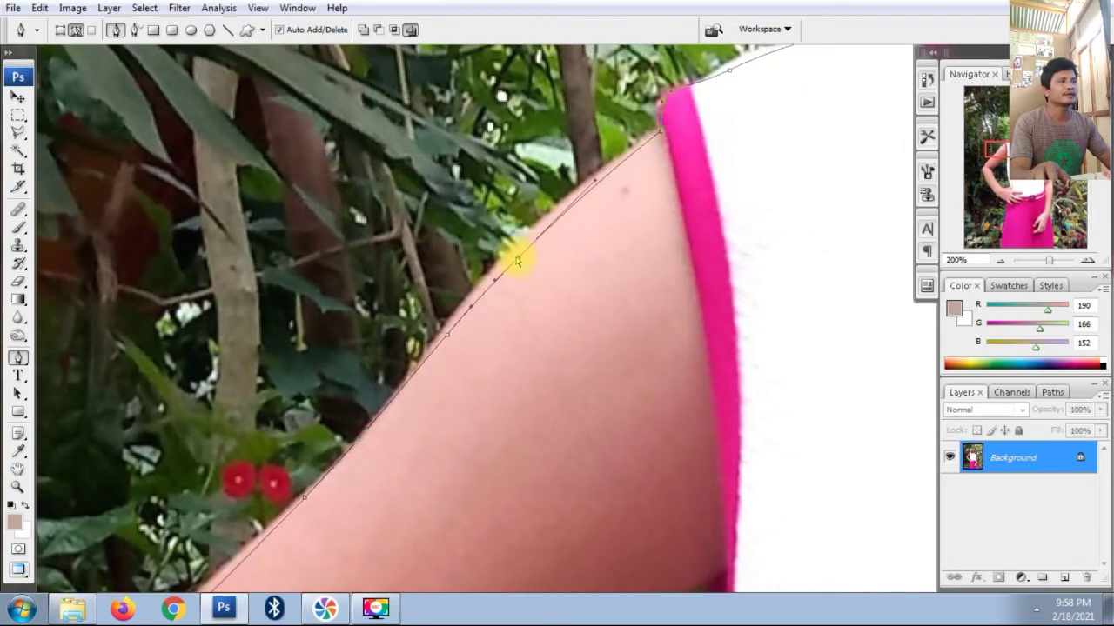
{"action": "left_click_drag", "start_coordinate": [455, 368], "coordinate": [504, 161]}
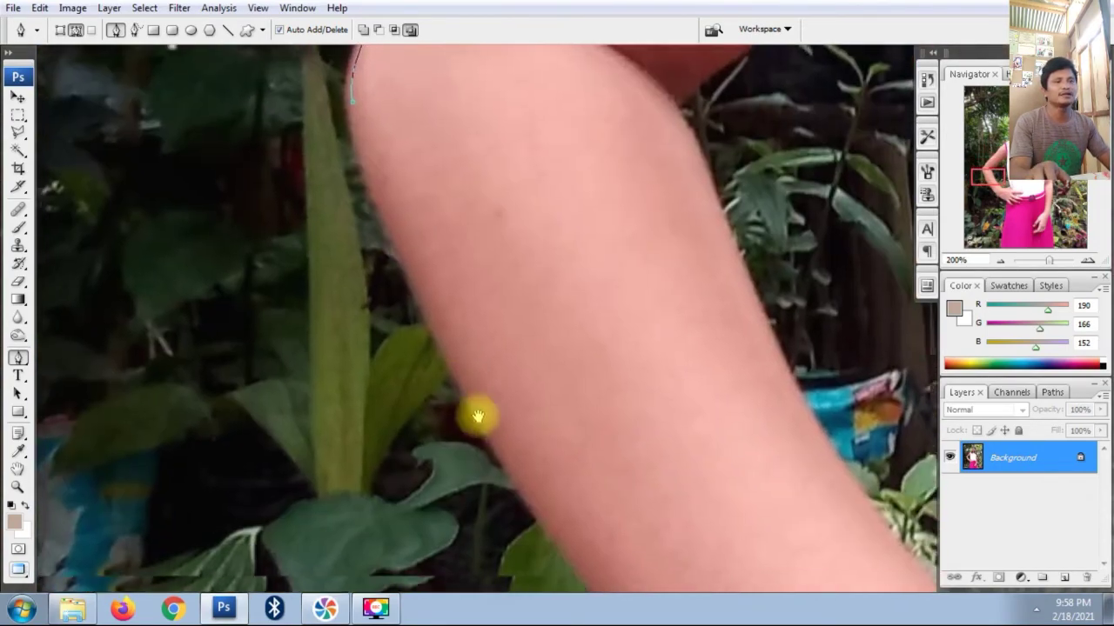
{"action": "left_click_drag", "start_coordinate": [472, 409], "coordinate": [423, 330]}
Continue curved anchors along the forearm edge toward the hand.
{"action": "left_click", "coordinate": [434, 382]}
{"action": "left_click_drag", "start_coordinate": [495, 470], "coordinate": [516, 504]}
{"action": "left_click_drag", "start_coordinate": [426, 293], "coordinate": [407, 273]}
{"action": "left_click_drag", "start_coordinate": [473, 373], "coordinate": [397, 210]}
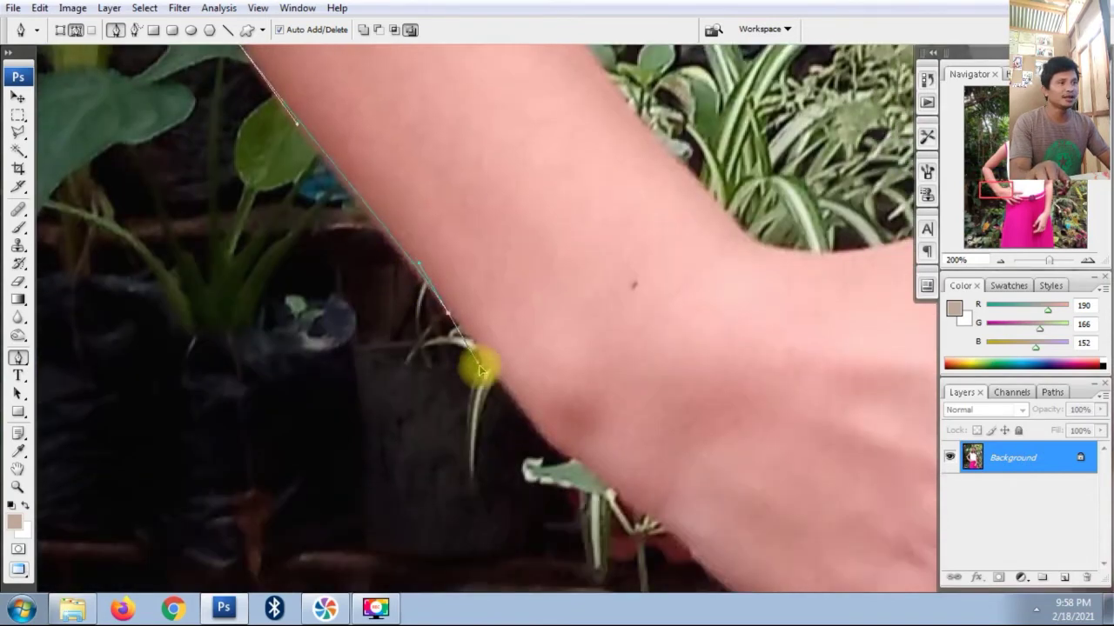
{"action": "mouse_move", "coordinate": [495, 375]}
{"action": "left_mouse_down"}
{"action": "mouse_move", "coordinate": [441, 250]}
{"action": "mouse_move", "coordinate": [597, 348]}
{"action": "mouse_move", "coordinate": [448, 174]}
{"action": "left_mouse_up"}
{"action": "left_click", "coordinate": [530, 237]}
Follow the trouser edge down to the bottom of the photo, then zoom out to the whole image.
{"action": "scroll", "coordinate": [534, 243], "scroll_direction": "down", "scroll_amount": 5}
{"action": "scroll", "coordinate": [567, 218], "scroll_direction": "down", "scroll_amount": 3}
{"action": "scroll", "coordinate": [452, 418], "scroll_direction": "down", "scroll_amount": 3}
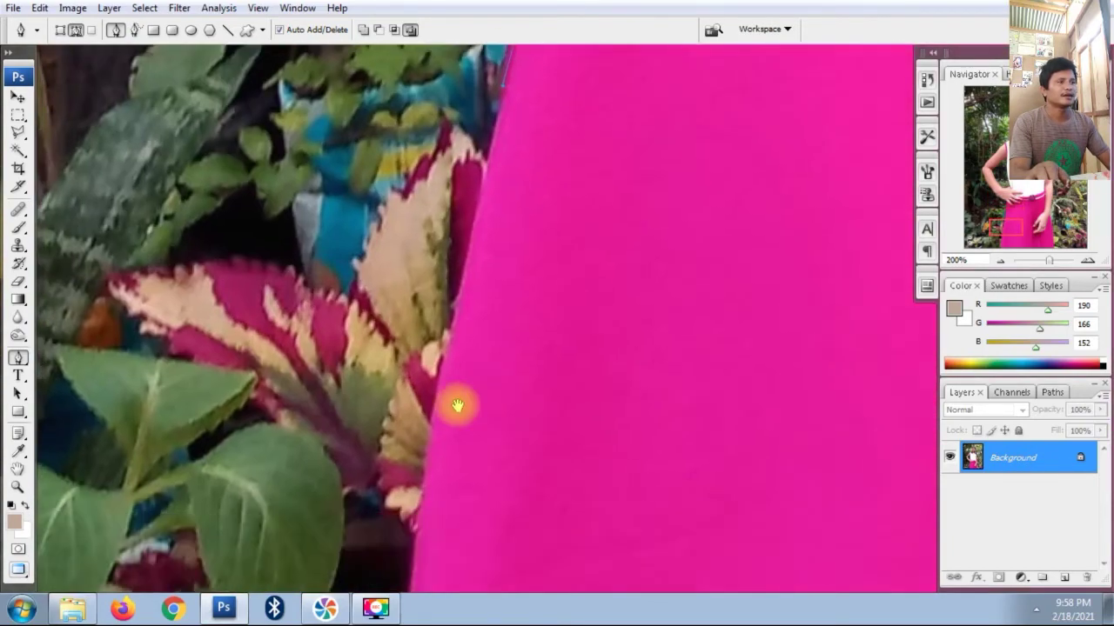
{"action": "scroll", "coordinate": [452, 236], "scroll_direction": "down", "scroll_amount": 3}
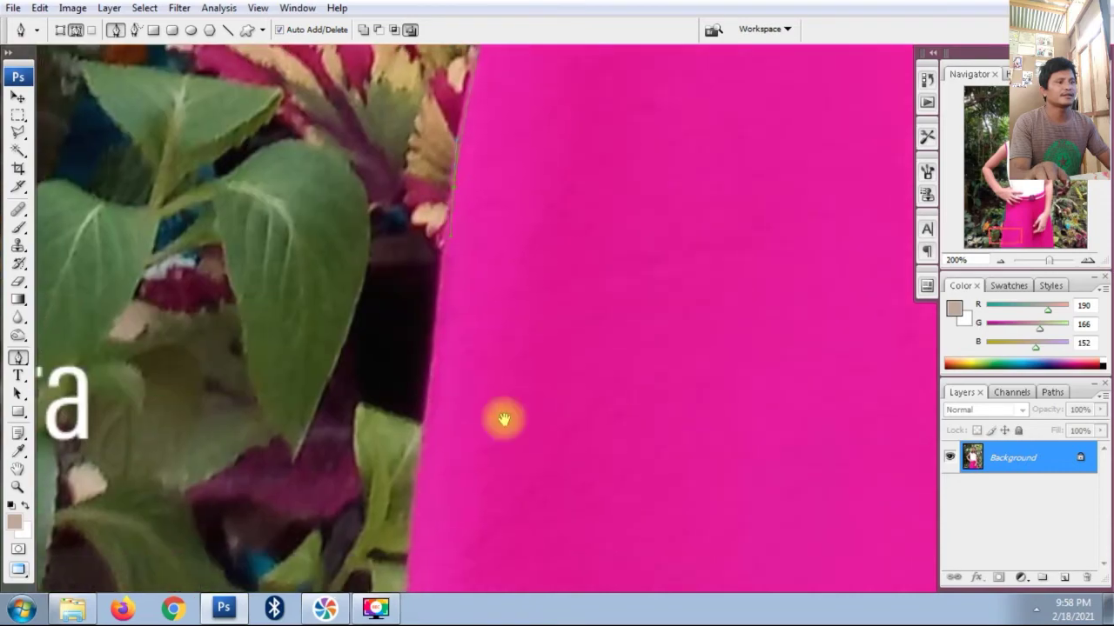
{"action": "scroll", "coordinate": [398, 330], "scroll_direction": "down", "scroll_amount": 3}
{"action": "scroll", "coordinate": [400, 461], "scroll_direction": "down", "scroll_amount": 3}
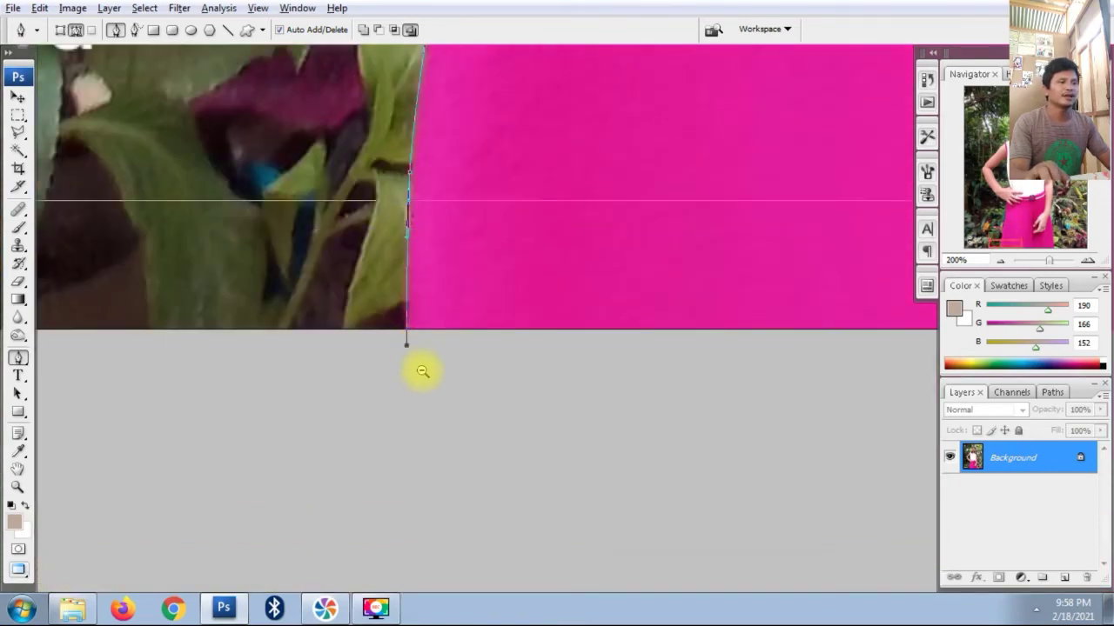
{"action": "scroll", "coordinate": [422, 371], "scroll_direction": "down", "scroll_amount": 3}
{"action": "left_click", "coordinate": [529, 293], "text": "ctrl+alt"}
{"action": "left_click", "coordinate": [592, 274], "text": "ctrl+alt"}
{"action": "left_click_drag", "start_coordinate": [555, 283], "coordinate": [601, 256]}
{"action": "key", "text": "ctrl+minus"}
{"action": "key", "text": "ctrl+minus"}
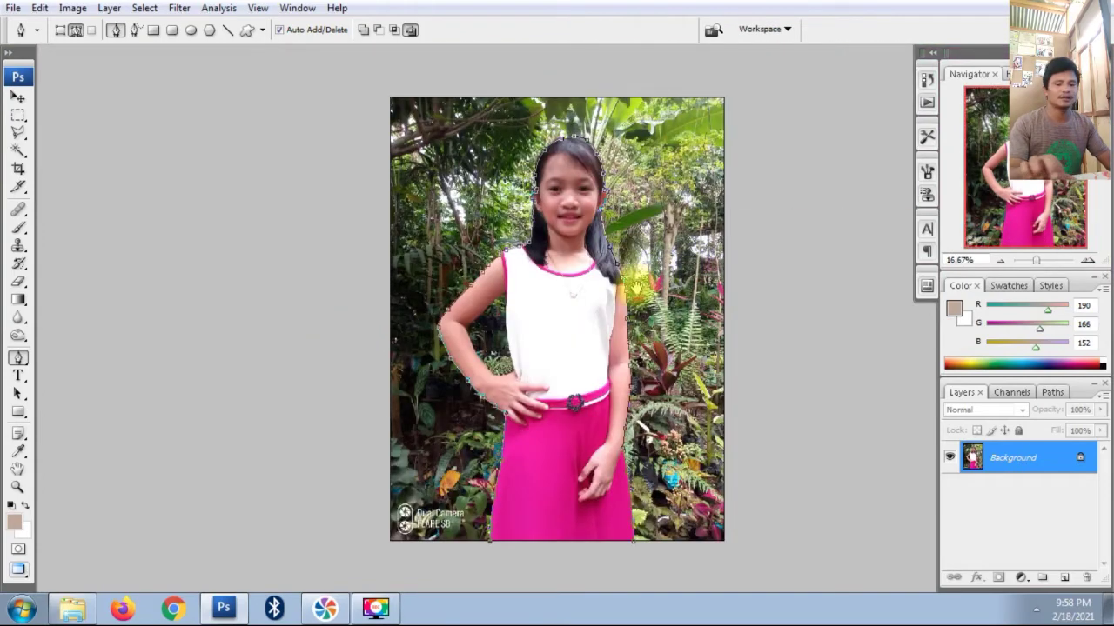
At 8.33% zoom, close the path around the outside of the photo and load it as a selection.
{"action": "left_click", "coordinate": [575, 306], "text": "ctrl+alt"}
{"action": "key", "text": "ctrl+minus"}
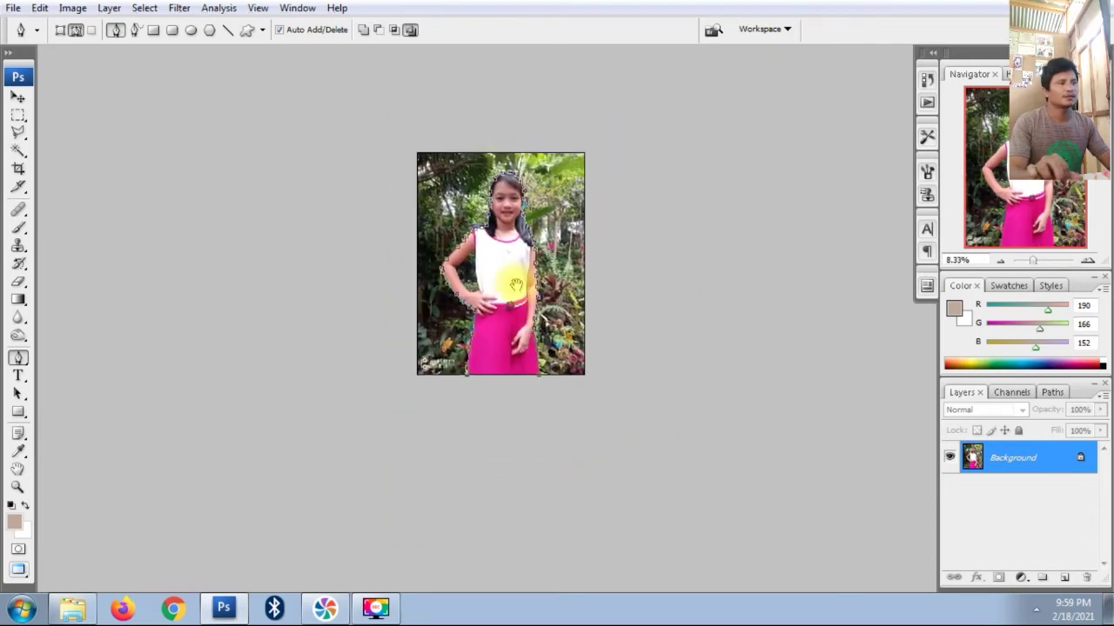
{"action": "left_click_drag", "start_coordinate": [355, 432], "coordinate": [345, 415]}
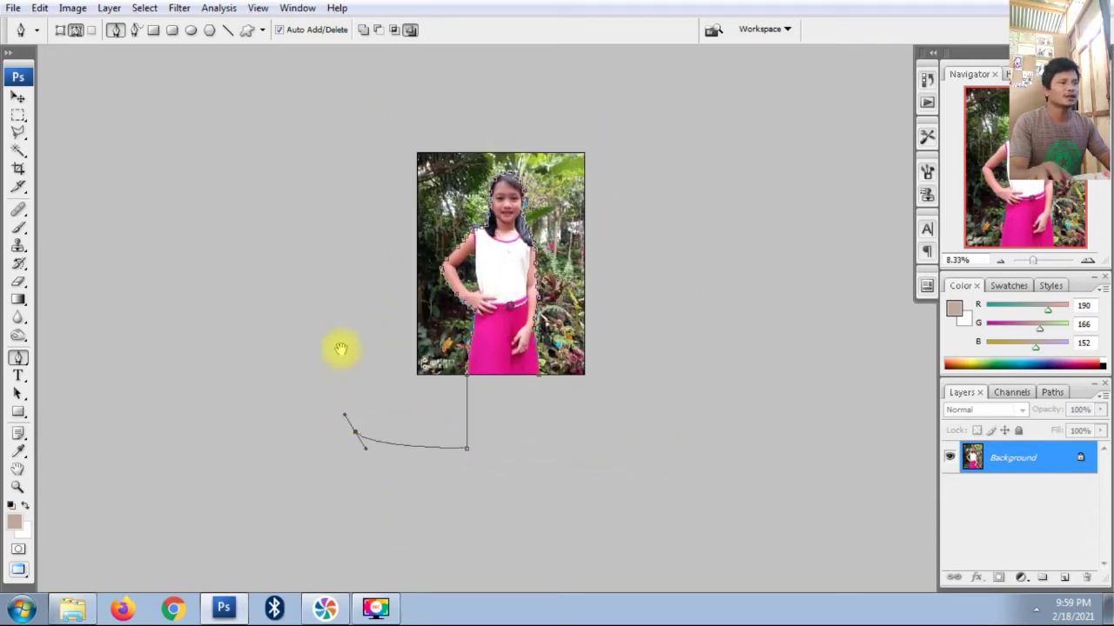
{"action": "left_click", "coordinate": [677, 102]}
{"action": "left_click_drag", "start_coordinate": [731, 340], "coordinate": [727, 353]}
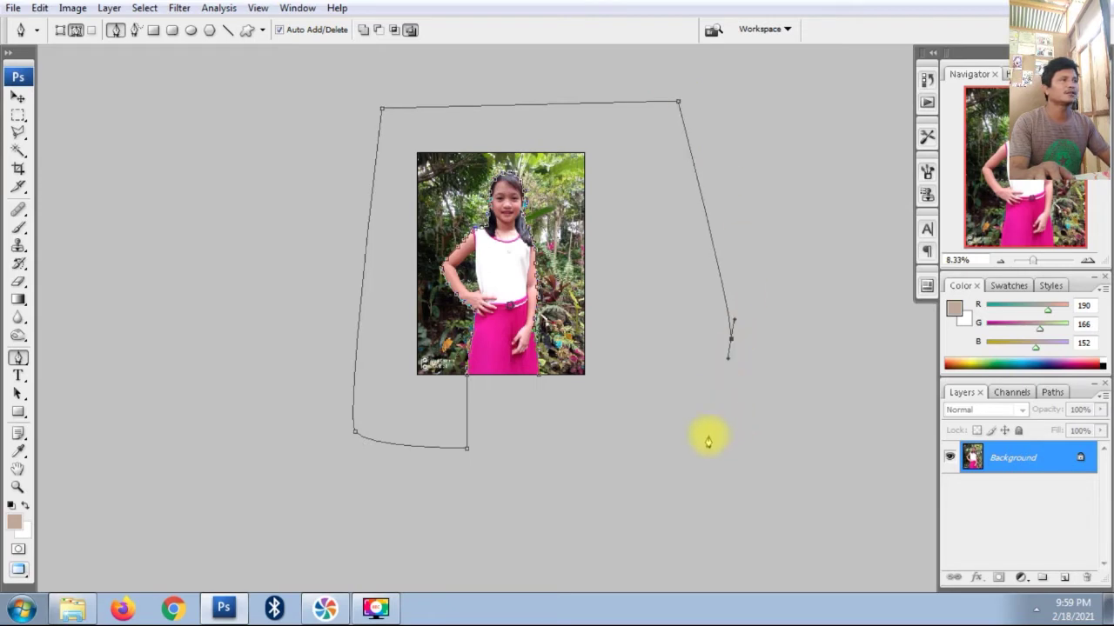
{"action": "left_click_drag", "start_coordinate": [636, 438], "coordinate": [630, 439]}
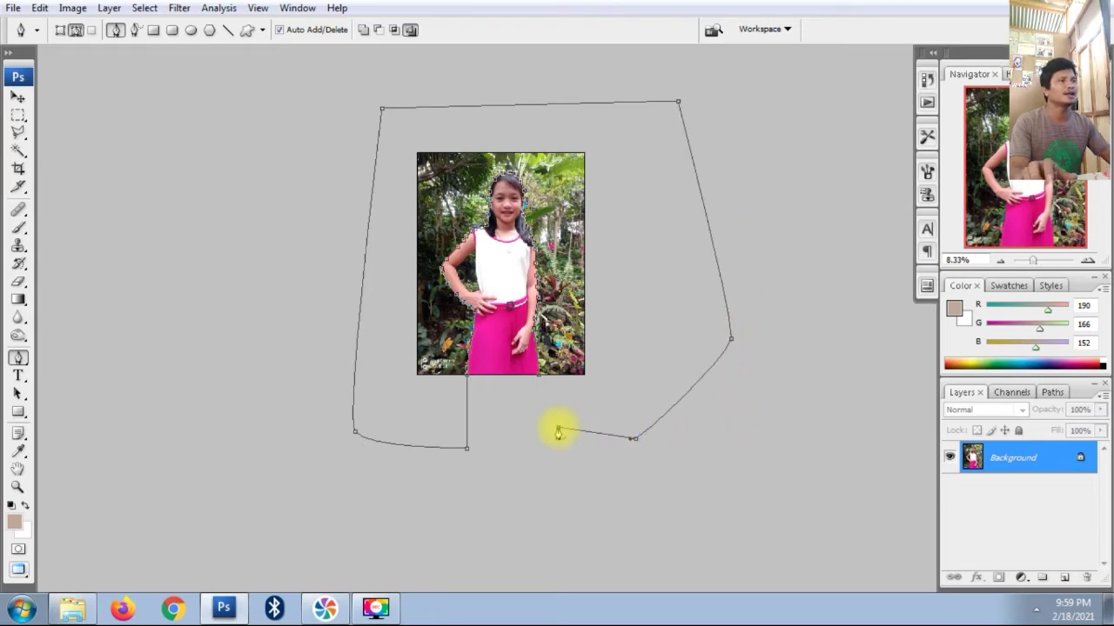
{"action": "key", "text": "ctrl+Return"}
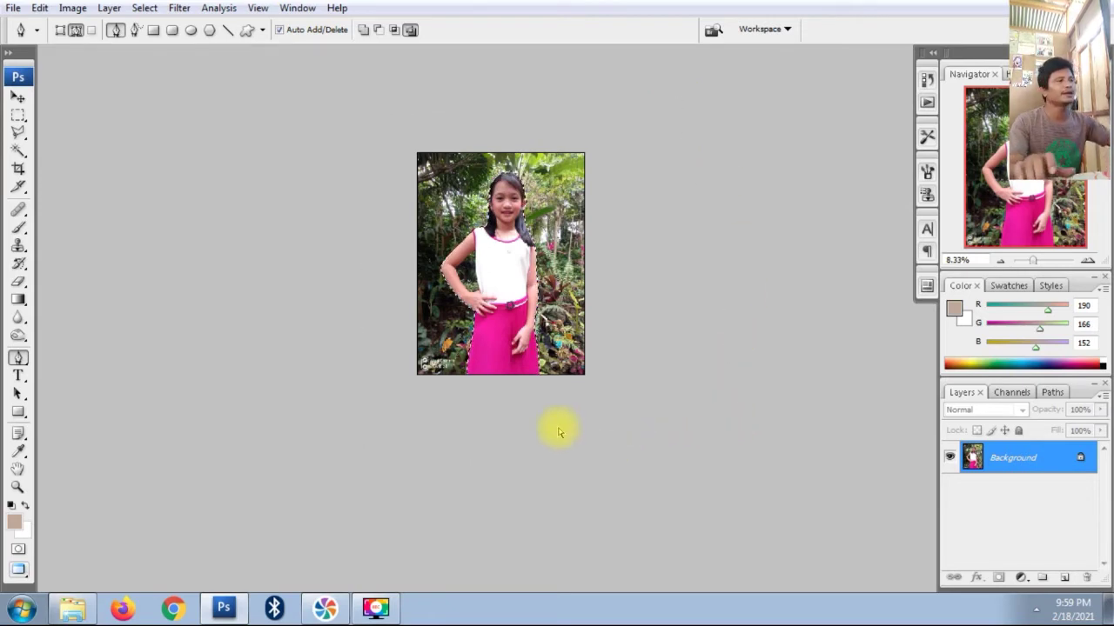
{"action": "scroll", "coordinate": [487, 290], "scroll_direction": "up", "scroll_amount": 1}
Convert the Background into editable Layer 0 and feather the selection.
{"action": "scroll", "coordinate": [410, 331], "scroll_direction": "up", "scroll_amount": 1}
{"action": "scroll", "coordinate": [432, 270], "scroll_direction": "up", "scroll_amount": 1}
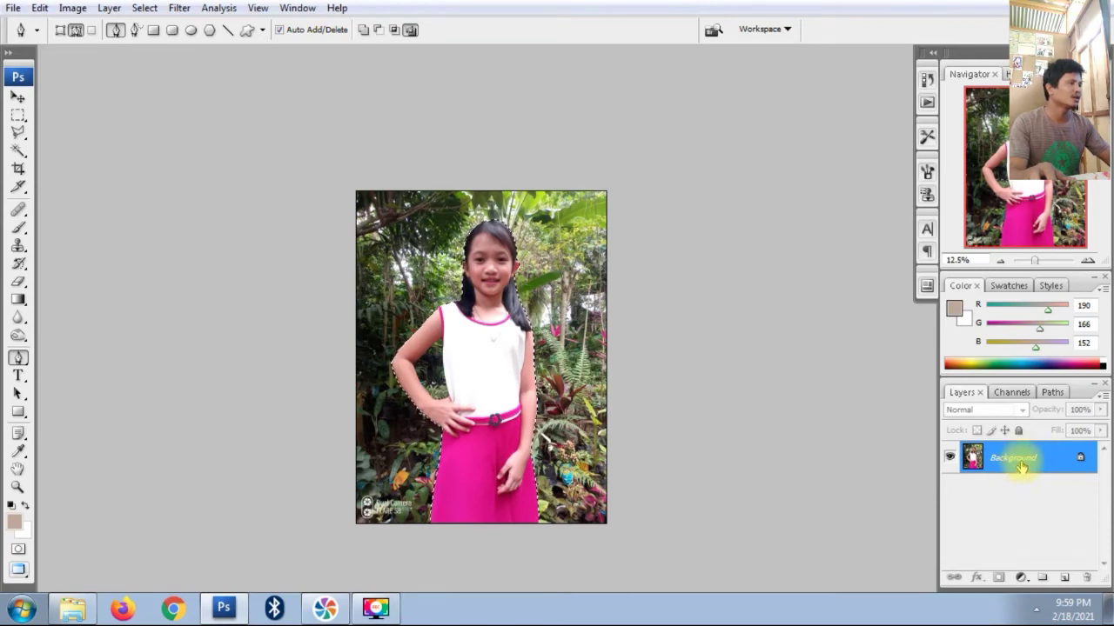
{"action": "double_click", "coordinate": [1020, 468]}
{"action": "key", "text": "Return"}
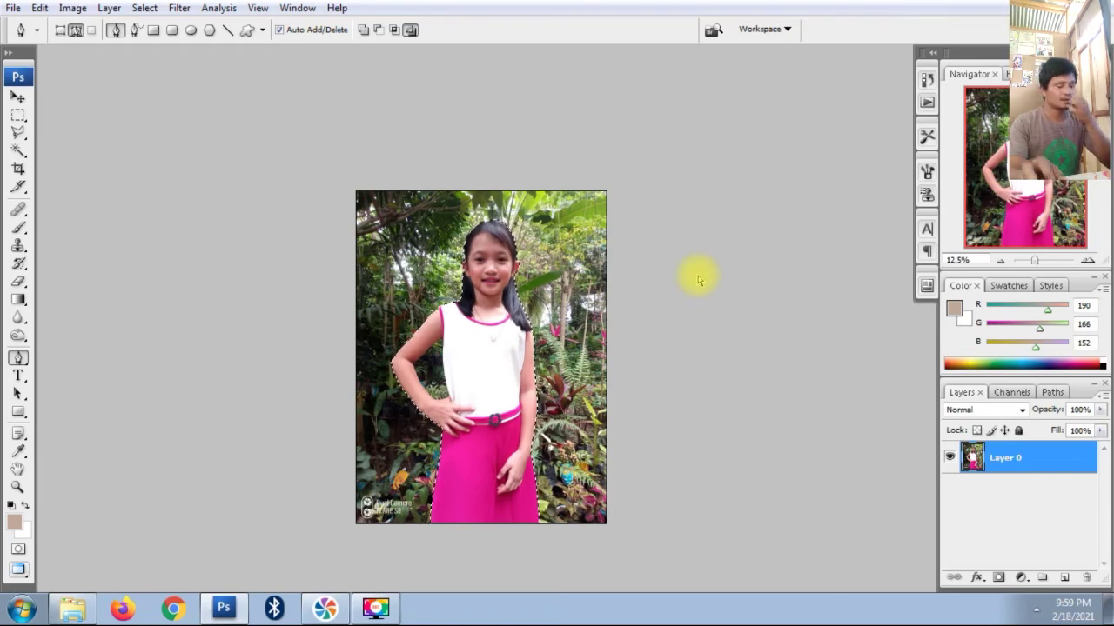
{"action": "key", "text": "ctrl+alt+d"}
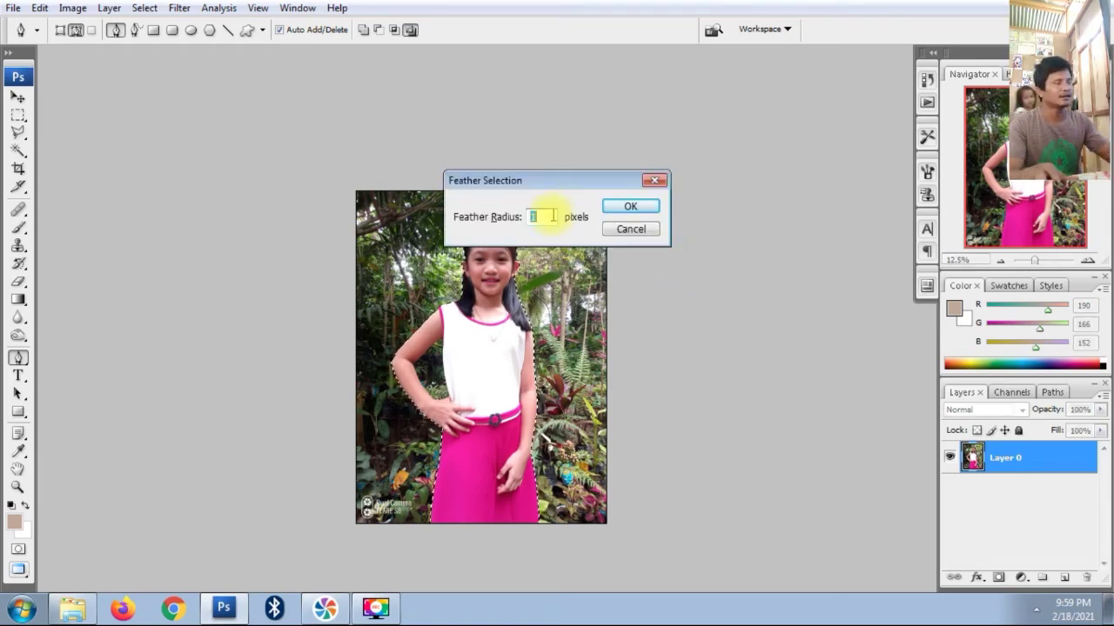
{"action": "key", "text": "Return"}
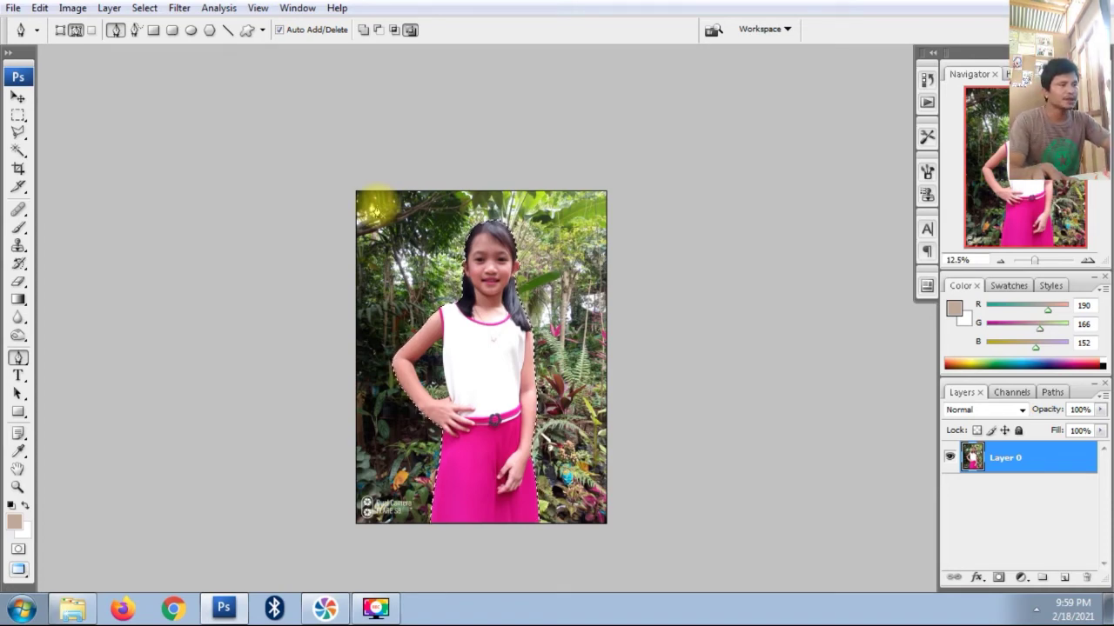
Delete the selected garden background, deselect, and zoom to 300% on the arm-waist gap.
{"action": "key", "text": "Delete"}
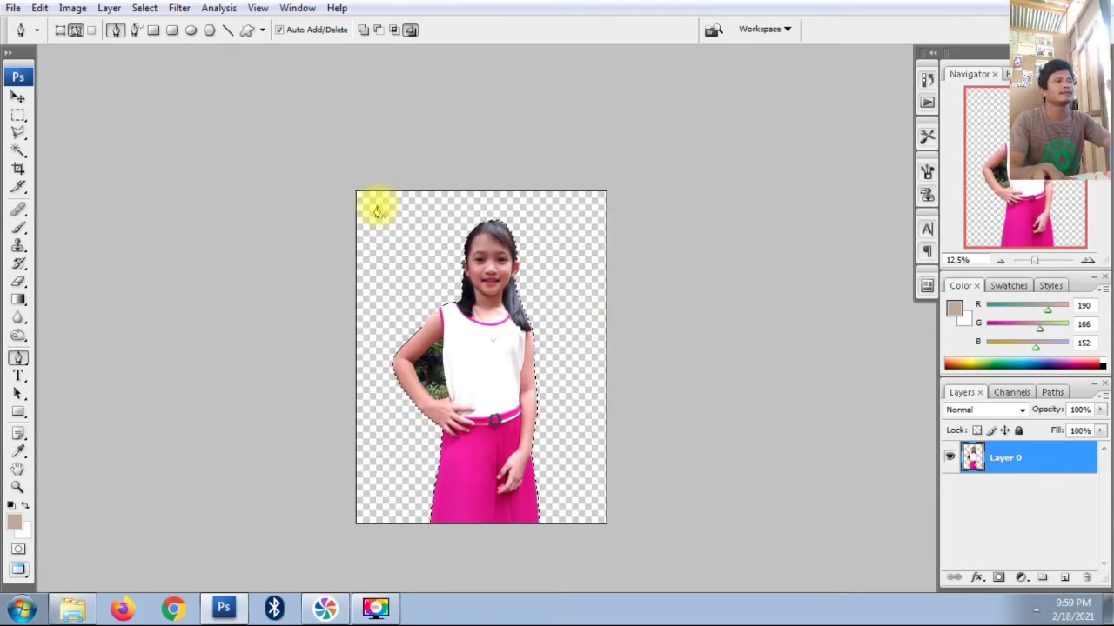
{"action": "left_click", "coordinate": [513, 358], "text": "ctrl"}
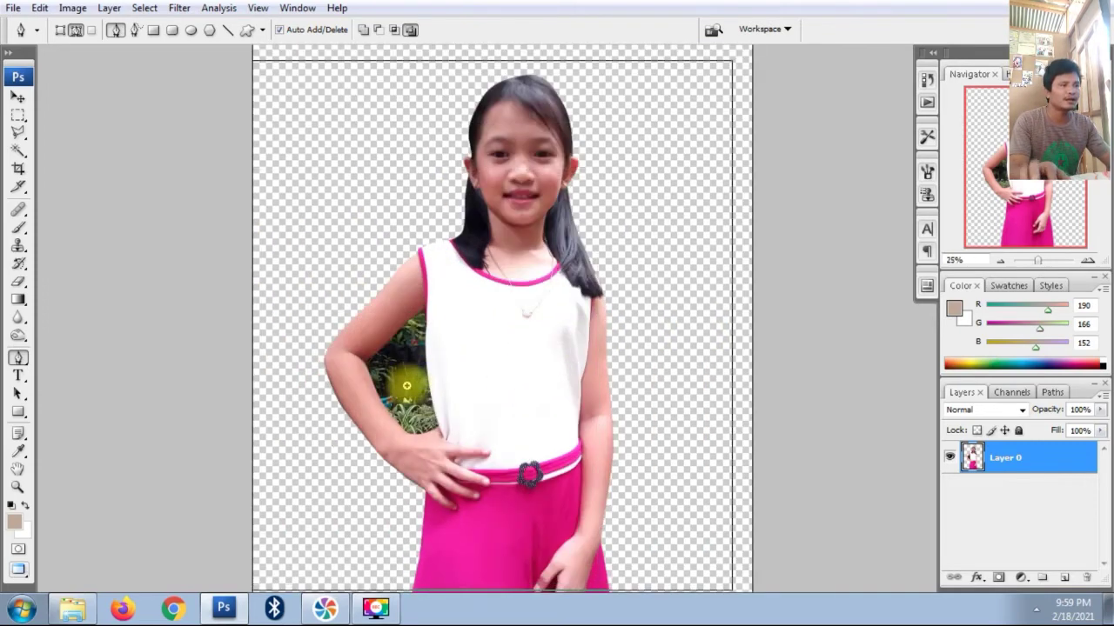
{"action": "left_click", "coordinate": [405, 372], "text": "ctrl"}
{"action": "left_click", "coordinate": [408, 343], "text": "ctrl"}
{"action": "left_click", "coordinate": [497, 445], "text": "ctrl"}
{"action": "left_click", "coordinate": [420, 391], "text": "ctrl"}
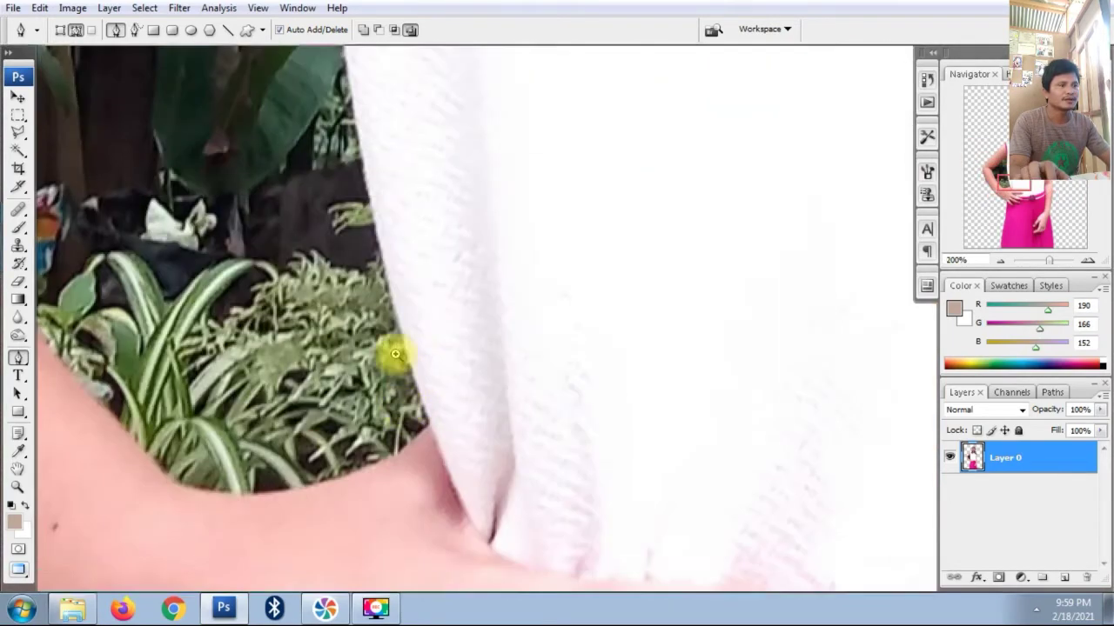
{"action": "left_click", "coordinate": [396, 366], "text": "ctrl"}
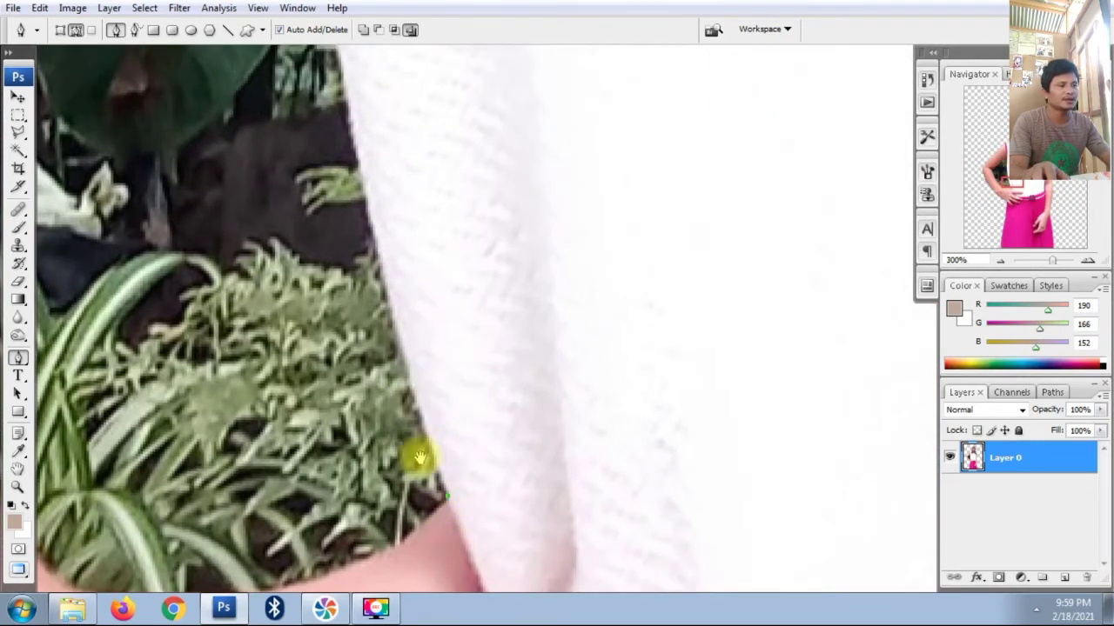
Trace the gap's Pen outline along the white top and the pink edge.
{"action": "scroll", "coordinate": [426, 426], "scroll_direction": "up", "scroll_amount": 3}
{"action": "left_click_drag", "start_coordinate": [347, 179], "coordinate": [334, 103]}
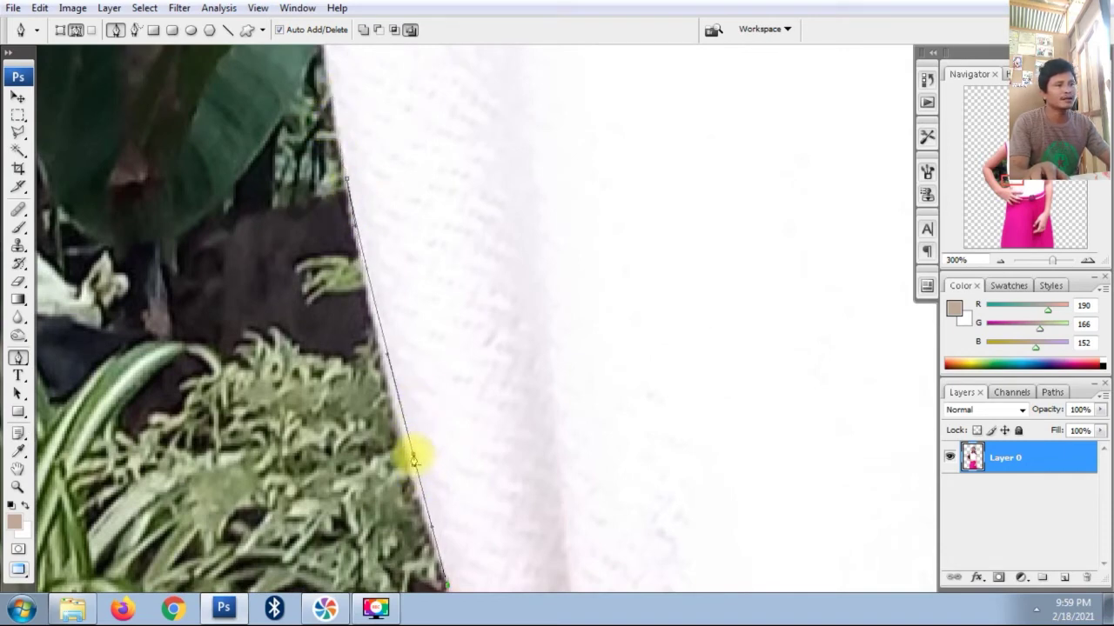
{"action": "left_click_drag", "start_coordinate": [414, 459], "coordinate": [407, 455]}
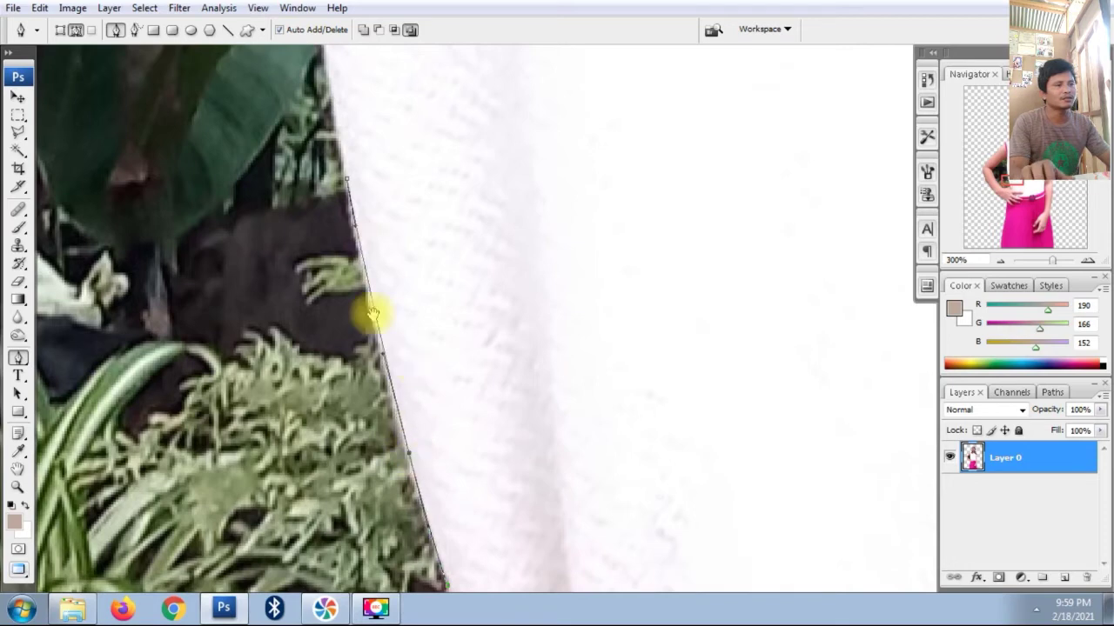
{"action": "scroll", "coordinate": [372, 314], "scroll_direction": "up", "scroll_amount": 5}
{"action": "scroll", "coordinate": [363, 226], "scroll_direction": "up", "scroll_amount": 5}
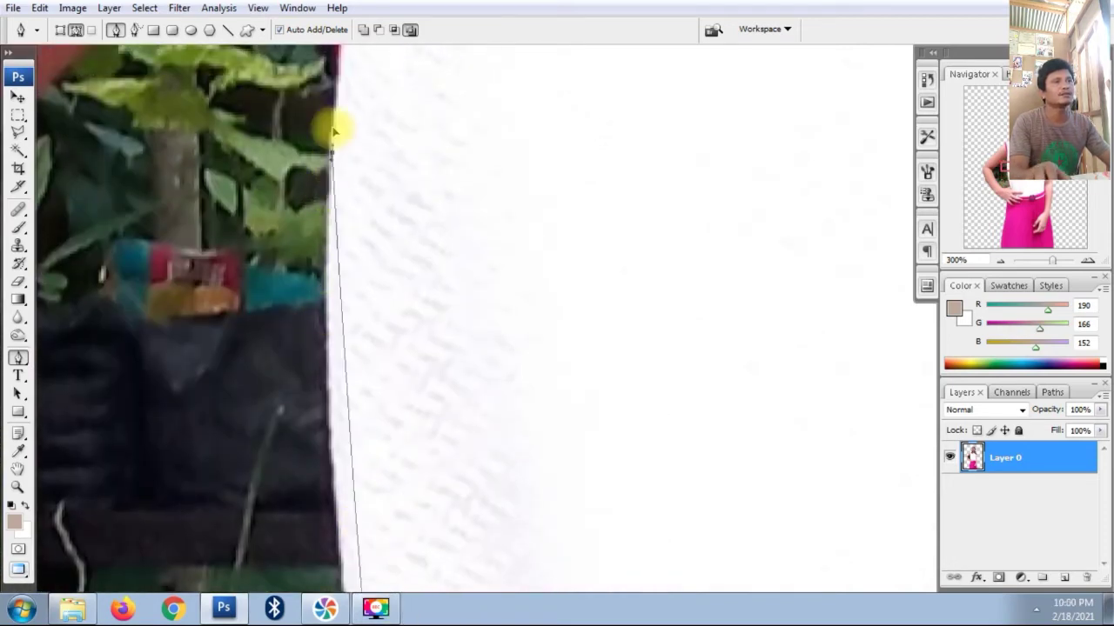
{"action": "left_click", "coordinate": [340, 79]}
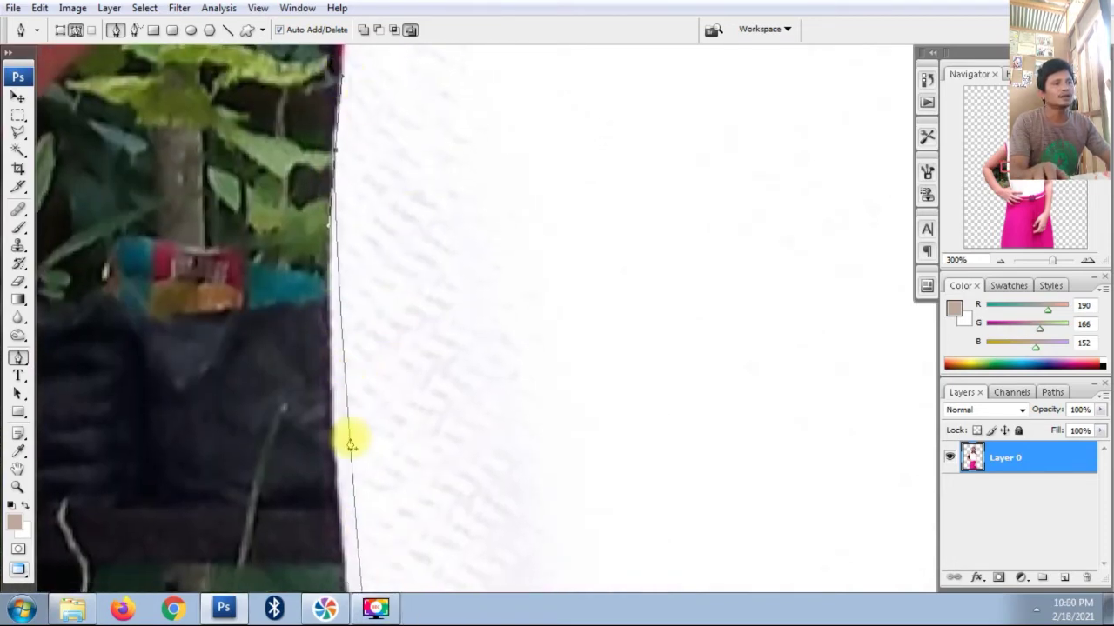
{"action": "scroll", "coordinate": [342, 418], "scroll_direction": "up", "scroll_amount": 5}
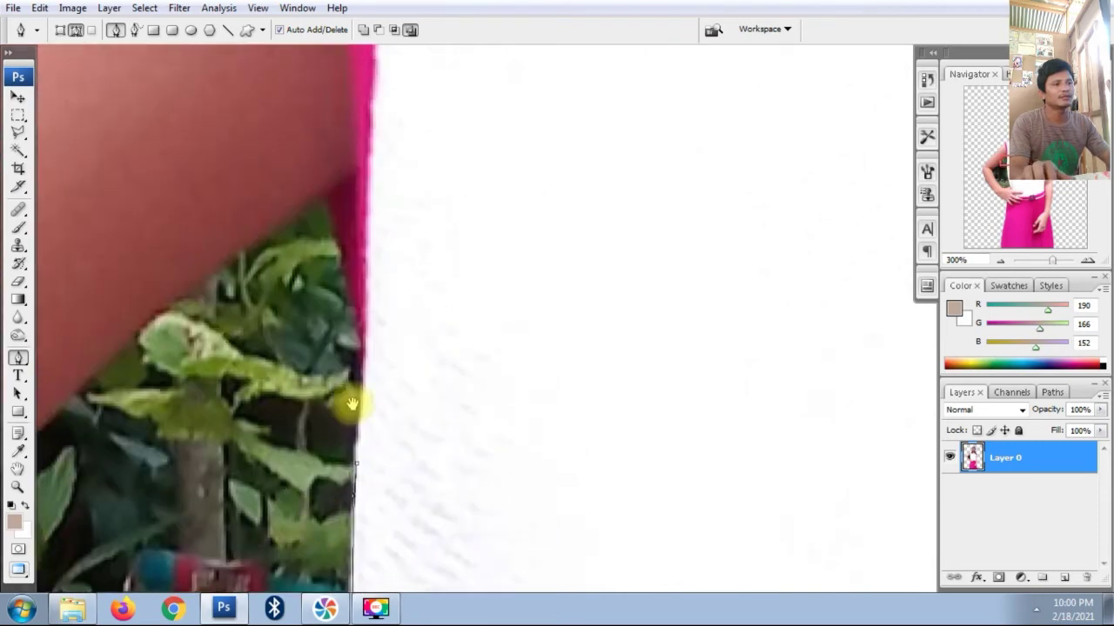
{"action": "left_click", "coordinate": [321, 209]}
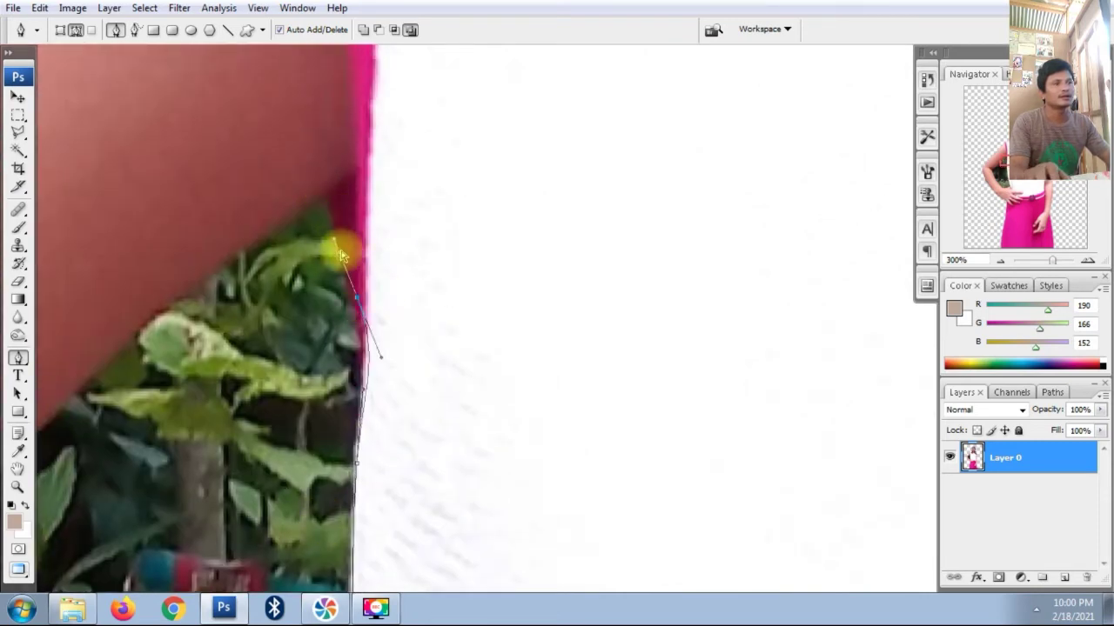
{"action": "left_click", "coordinate": [321, 191]}
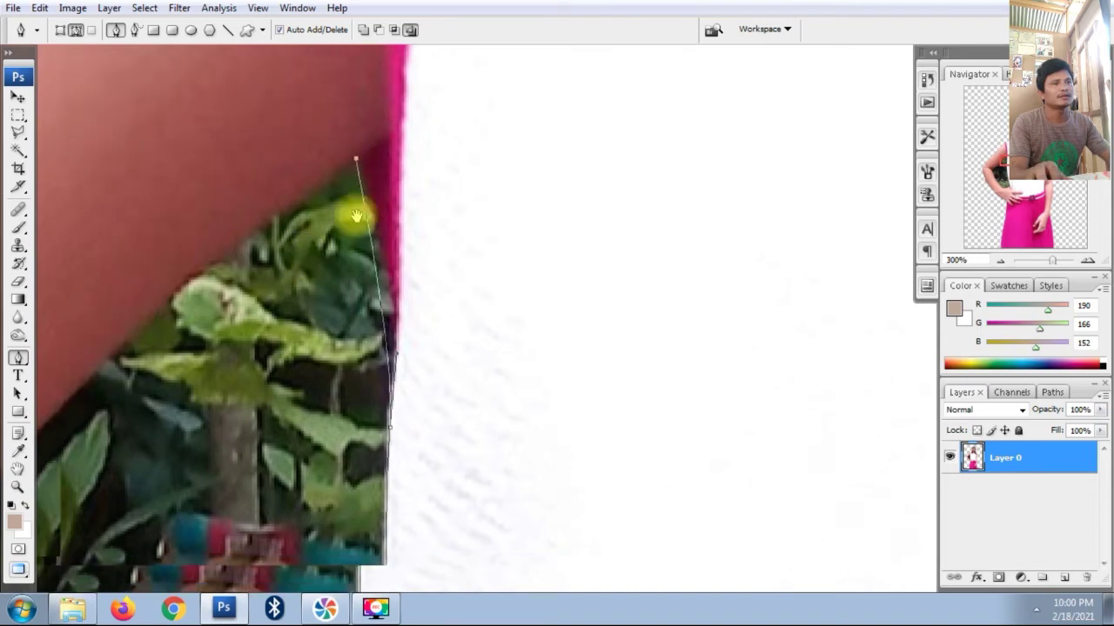
{"action": "scroll", "coordinate": [355, 214], "scroll_direction": "down", "scroll_amount": 2}
{"action": "left_click_drag", "start_coordinate": [462, 224], "coordinate": [473, 215]}
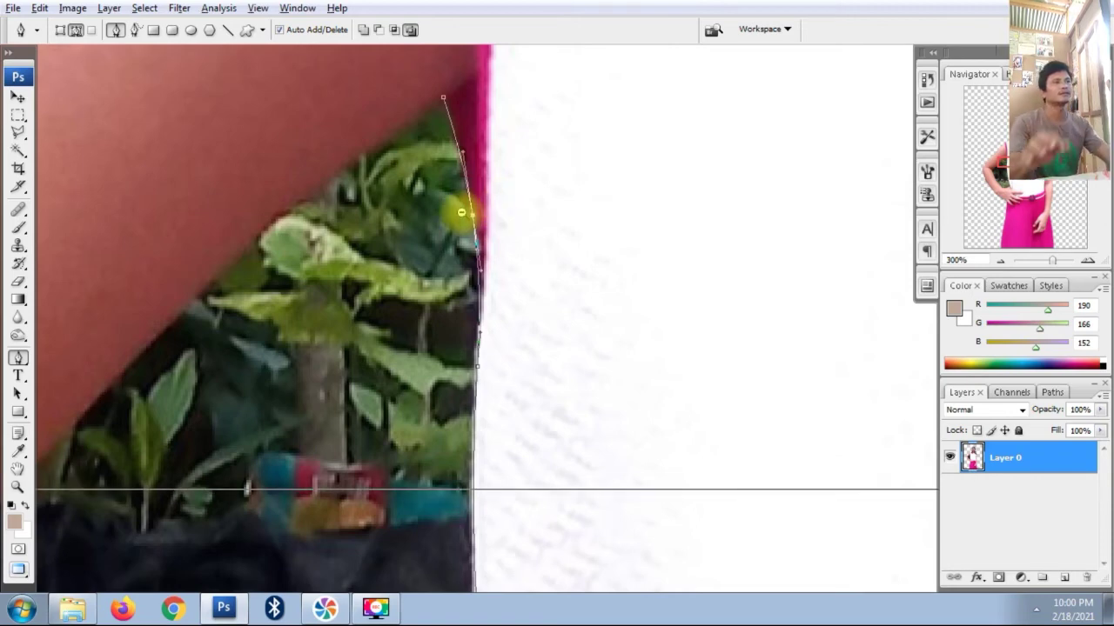
{"action": "key", "text": "ctrl+minus"}
{"action": "left_click_drag", "start_coordinate": [503, 232], "coordinate": [491, 270]}
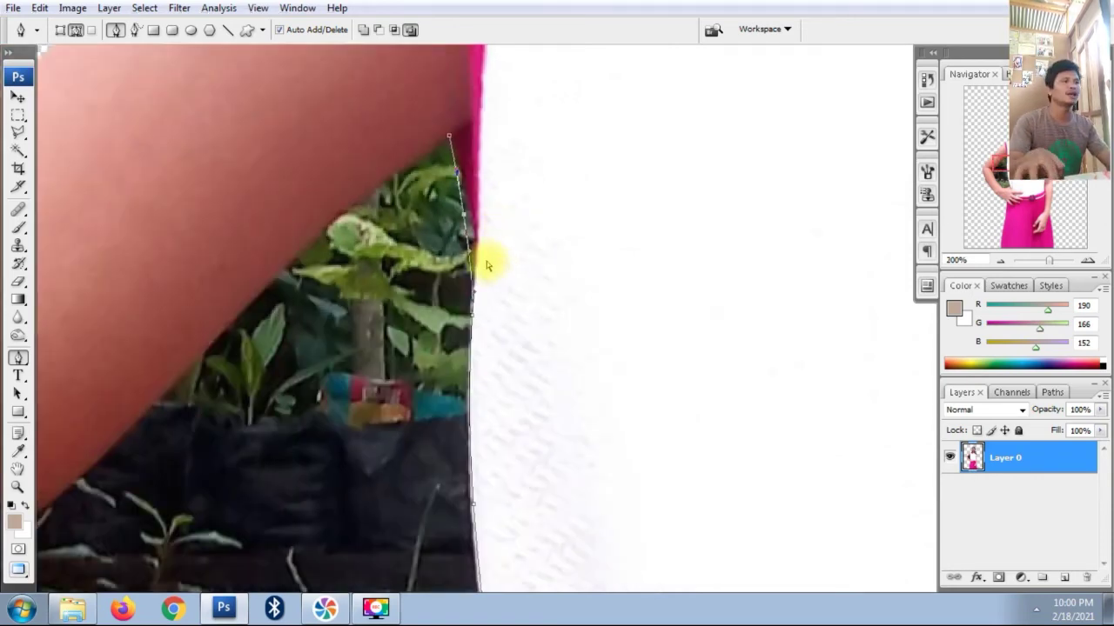
{"action": "key", "text": "ctrl+plus"}
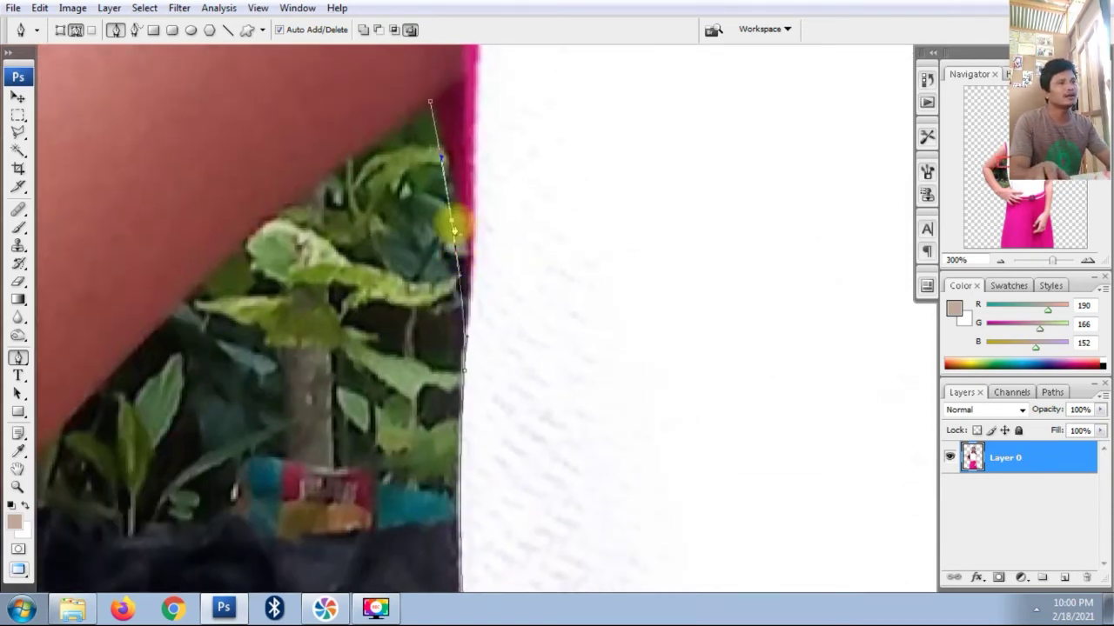
Extend the Pen outline along the underside of the arm past the plants.
{"action": "left_click_drag", "start_coordinate": [419, 194], "coordinate": [539, 215]}
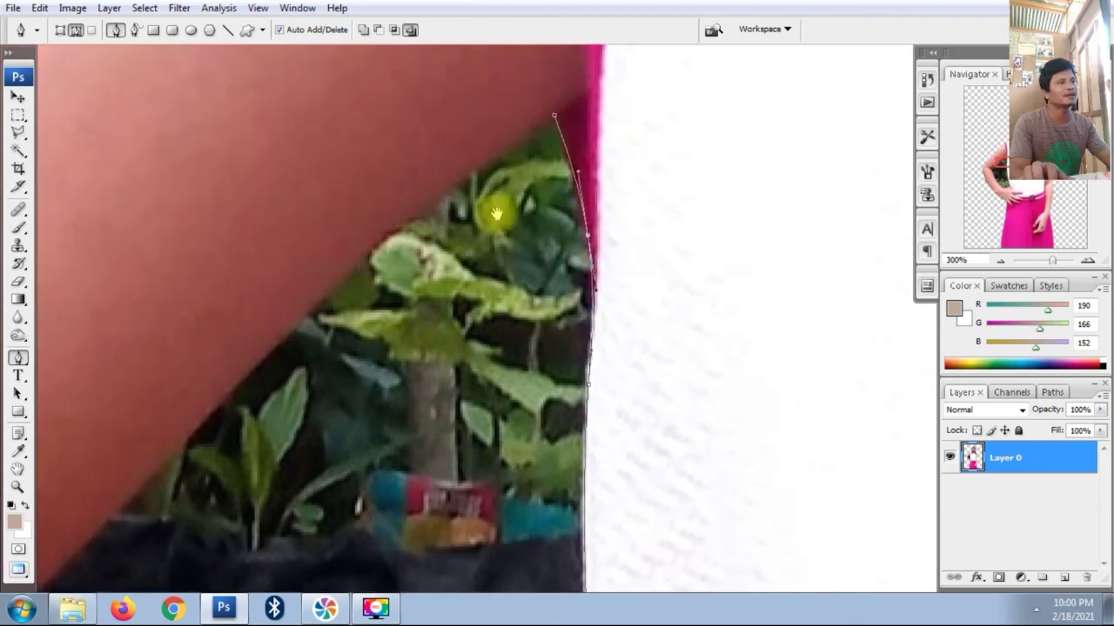
{"action": "mouse_move", "coordinate": [298, 328]}
{"action": "left_mouse_down"}
{"action": "mouse_move", "coordinate": [271, 376]}
{"action": "mouse_move", "coordinate": [197, 435]}
{"action": "left_mouse_up"}
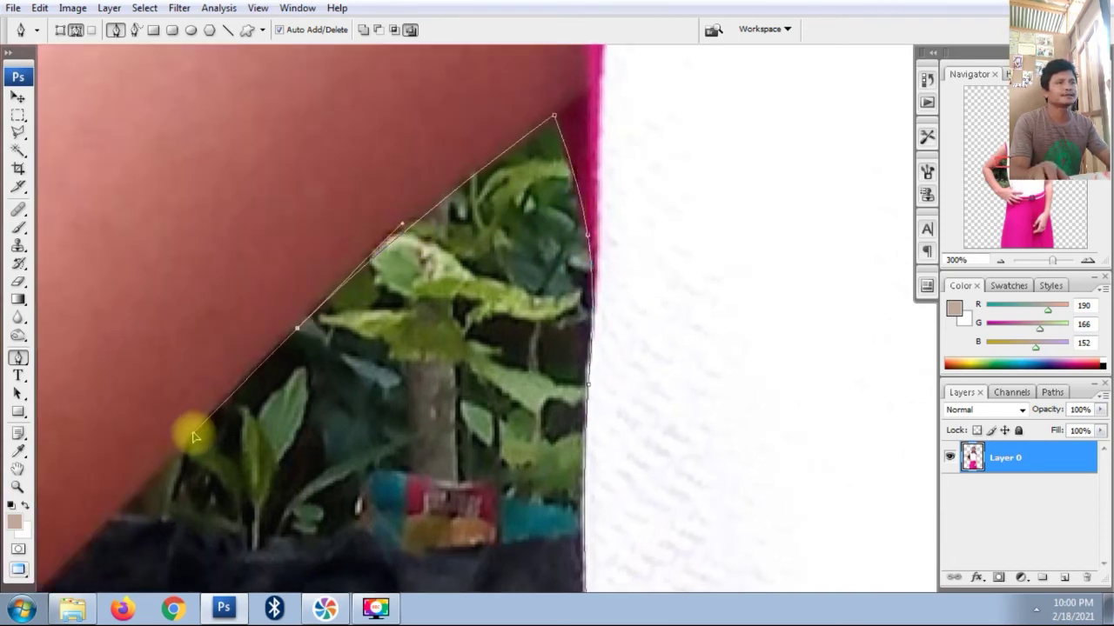
{"action": "scroll", "coordinate": [209, 435], "scroll_direction": "down", "scroll_amount": 1}
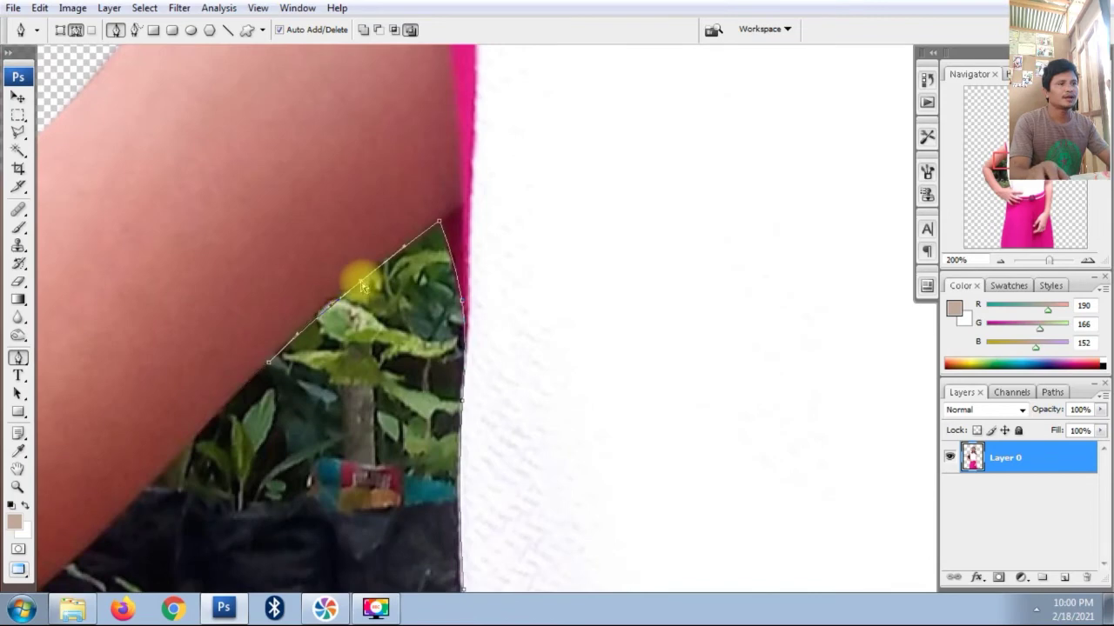
{"action": "left_click_drag", "start_coordinate": [348, 273], "coordinate": [497, 236]}
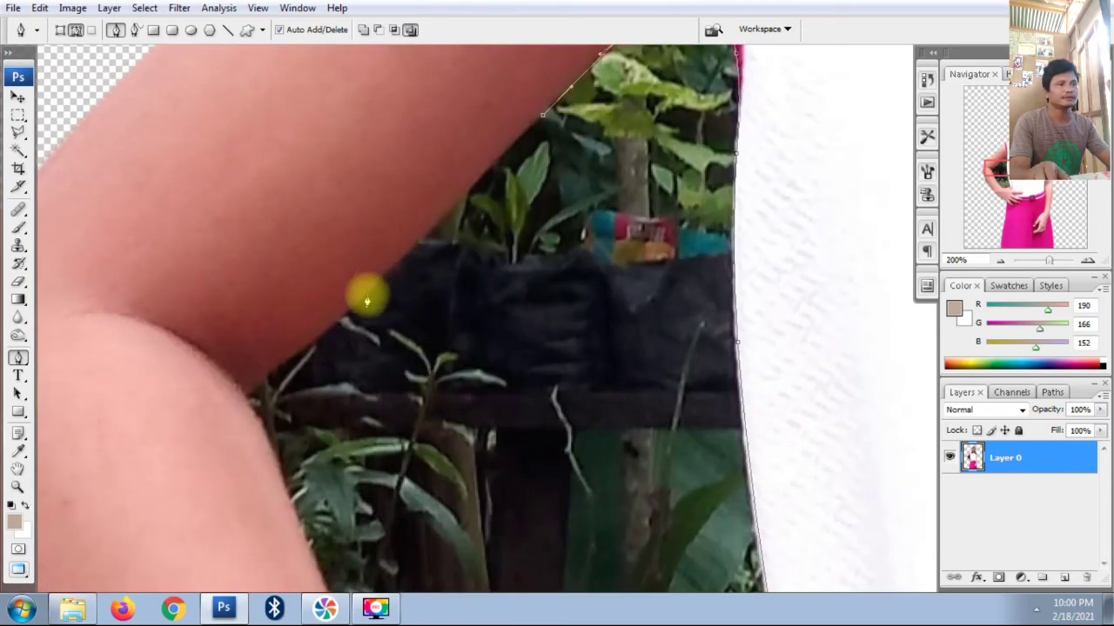
{"action": "left_click_drag", "start_coordinate": [331, 322], "coordinate": [527, 114]}
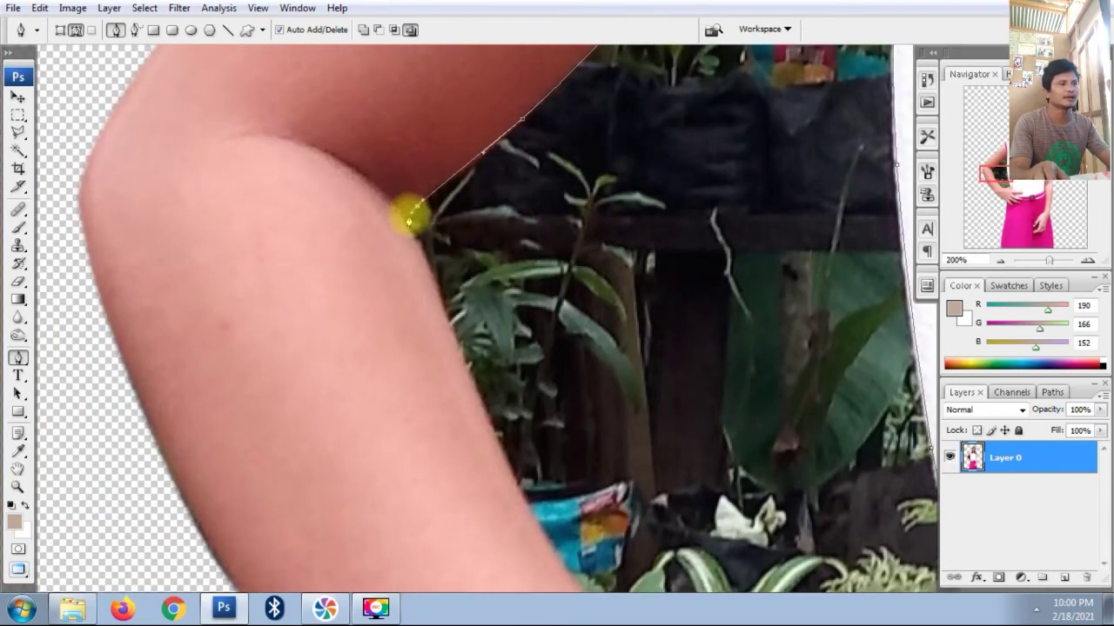
{"action": "left_click_drag", "start_coordinate": [415, 367], "coordinate": [372, 260]}
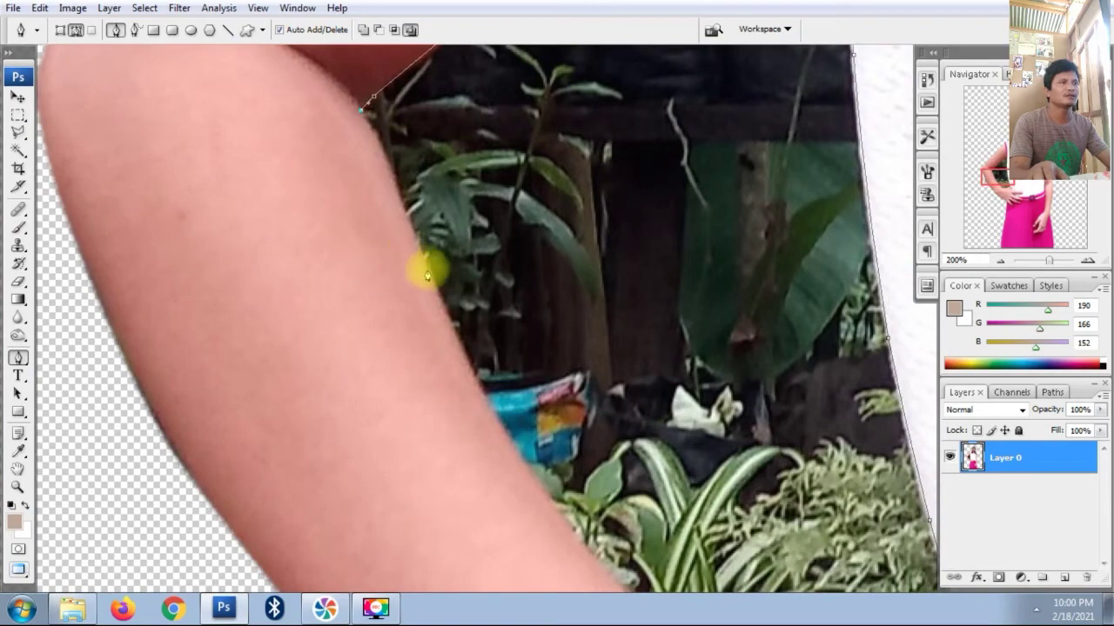
{"action": "left_click_drag", "start_coordinate": [457, 350], "coordinate": [368, 253]}
{"action": "key", "text": "ctrl+plus"}
{"action": "left_click_drag", "start_coordinate": [452, 270], "coordinate": [377, 244]}
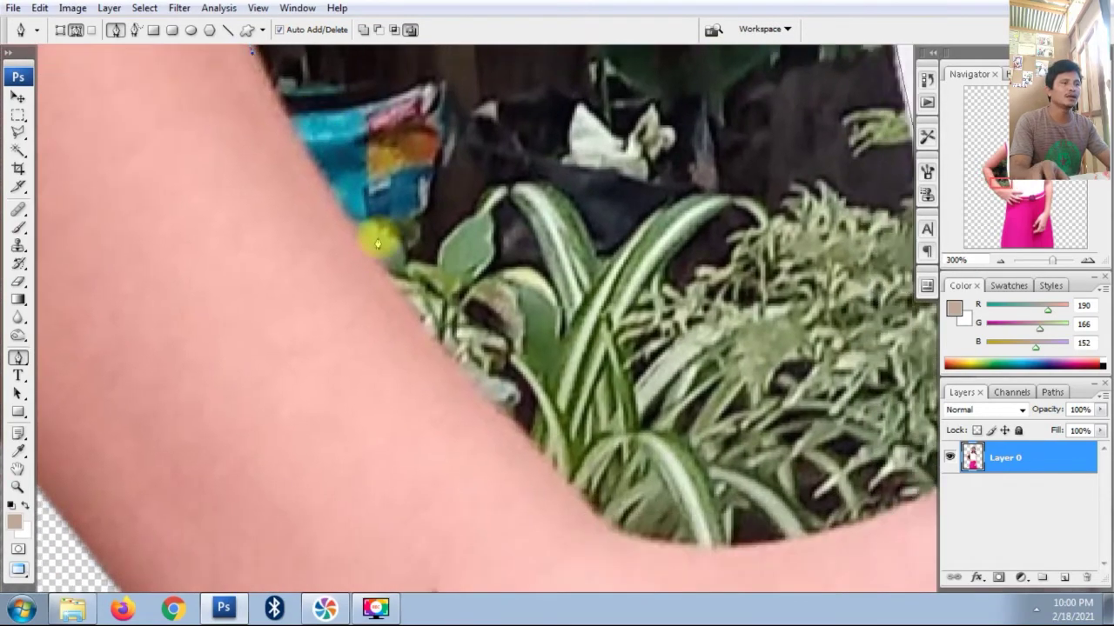
{"action": "mouse_move", "coordinate": [419, 317]}
{"action": "left_mouse_down"}
{"action": "mouse_move", "coordinate": [497, 399]}
{"action": "mouse_move", "coordinate": [421, 376]}
{"action": "mouse_move", "coordinate": [492, 381]}
{"action": "mouse_move", "coordinate": [405, 372]}
{"action": "left_mouse_up"}
{"action": "left_click_drag", "start_coordinate": [625, 334], "coordinate": [672, 308]}
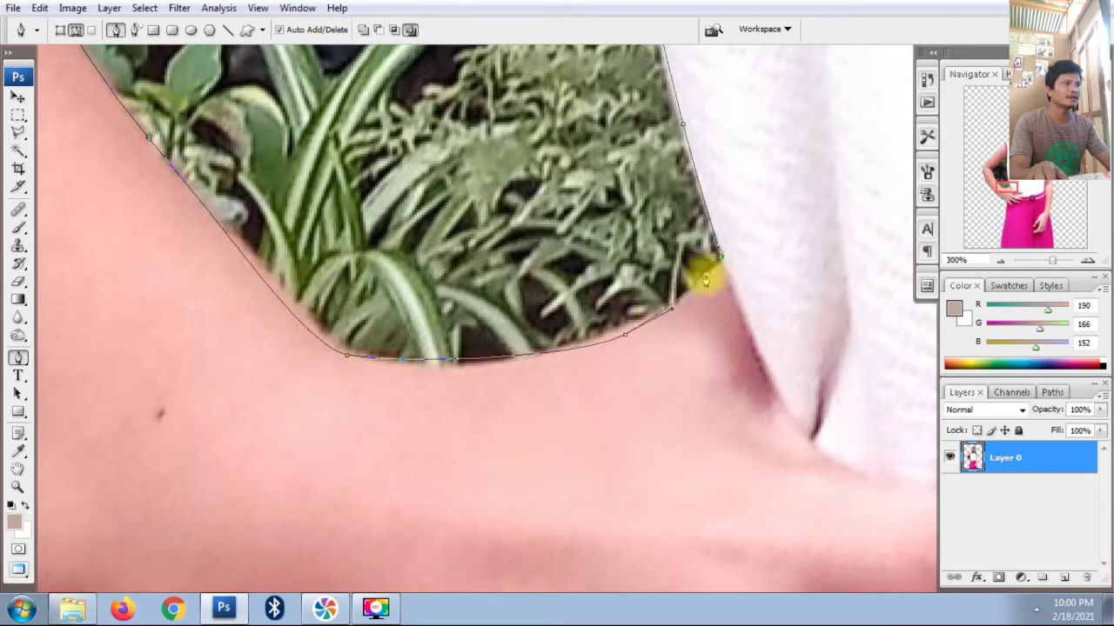
Preview the outline as a selection, then close the path with a final curved segment.
{"action": "key", "text": "ctrl+Return"}
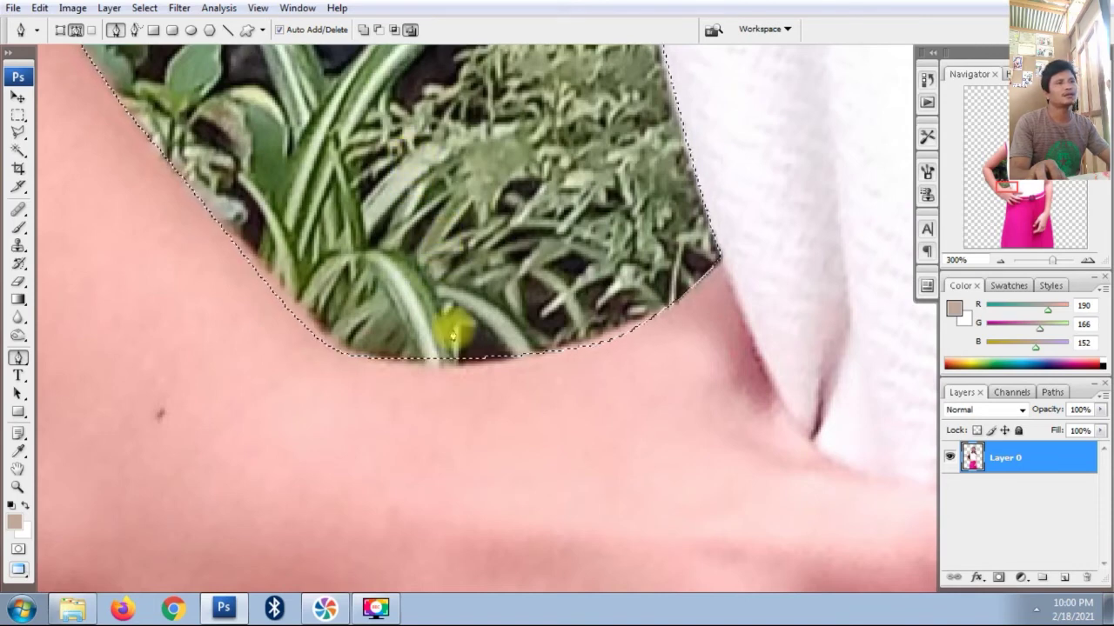
{"action": "key", "text": "ctrl+d"}
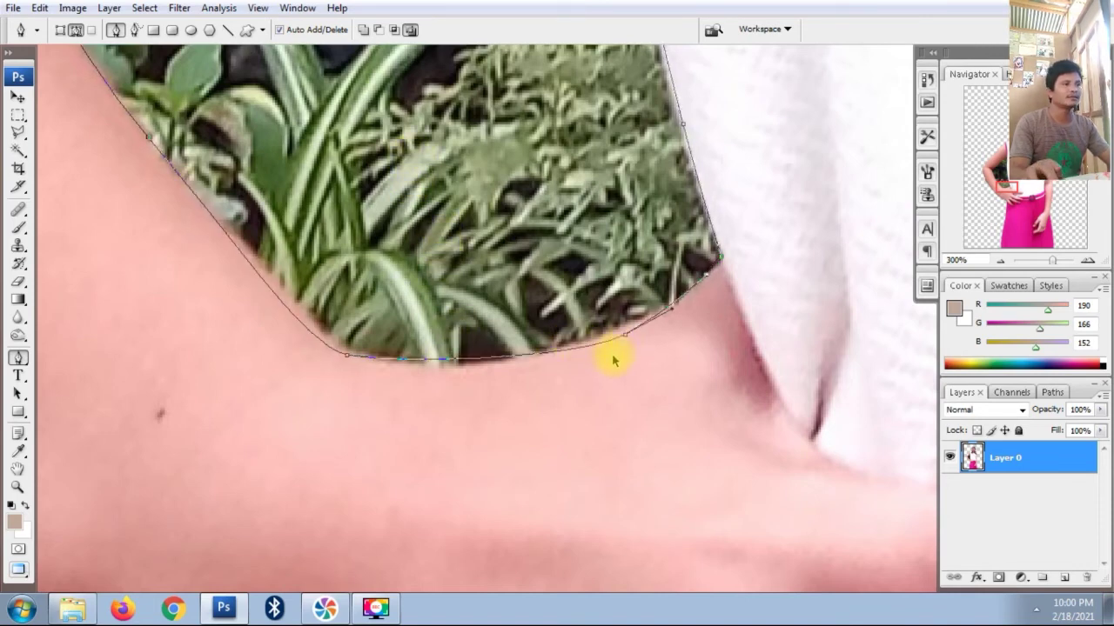
{"action": "left_click", "coordinate": [487, 364], "text": "ctrl"}
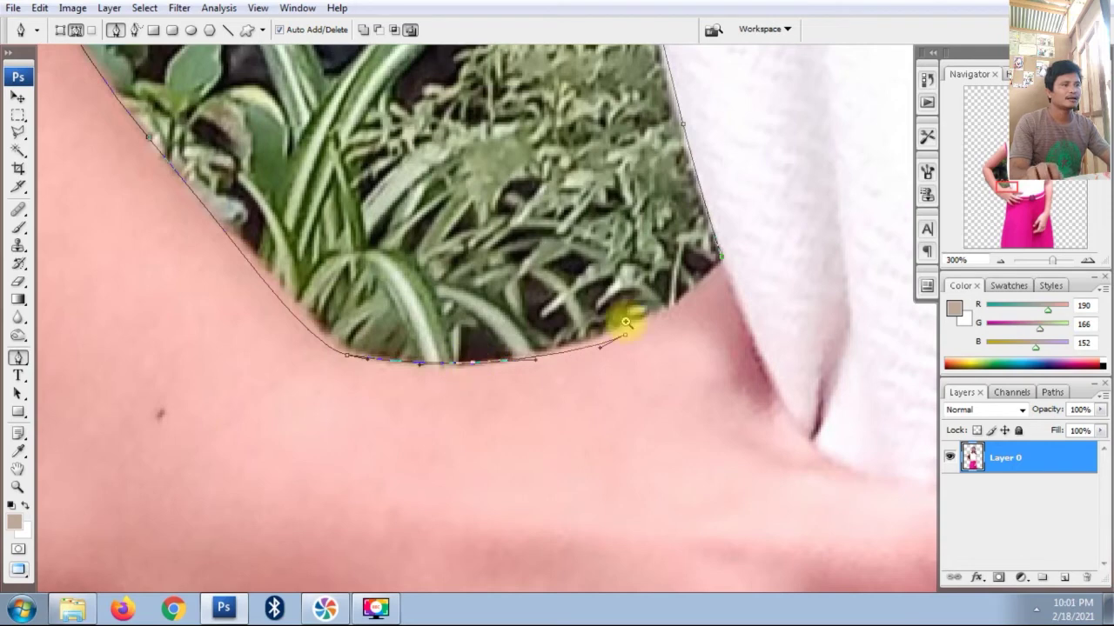
{"action": "key", "text": "ctrl+plus"}
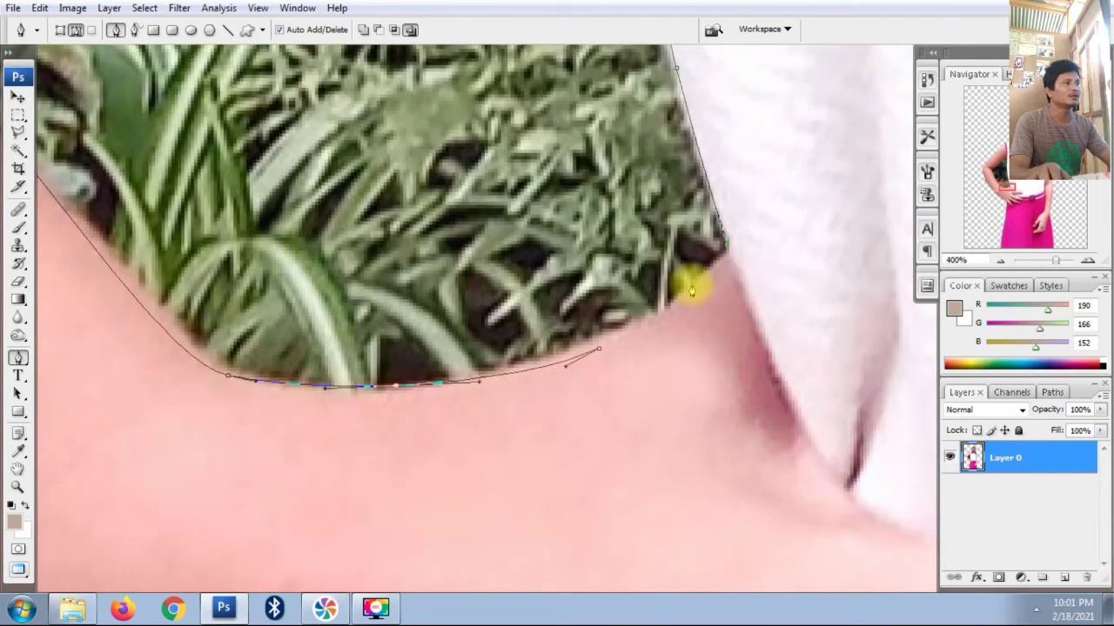
{"action": "left_click_drag", "start_coordinate": [705, 273], "coordinate": [717, 245]}
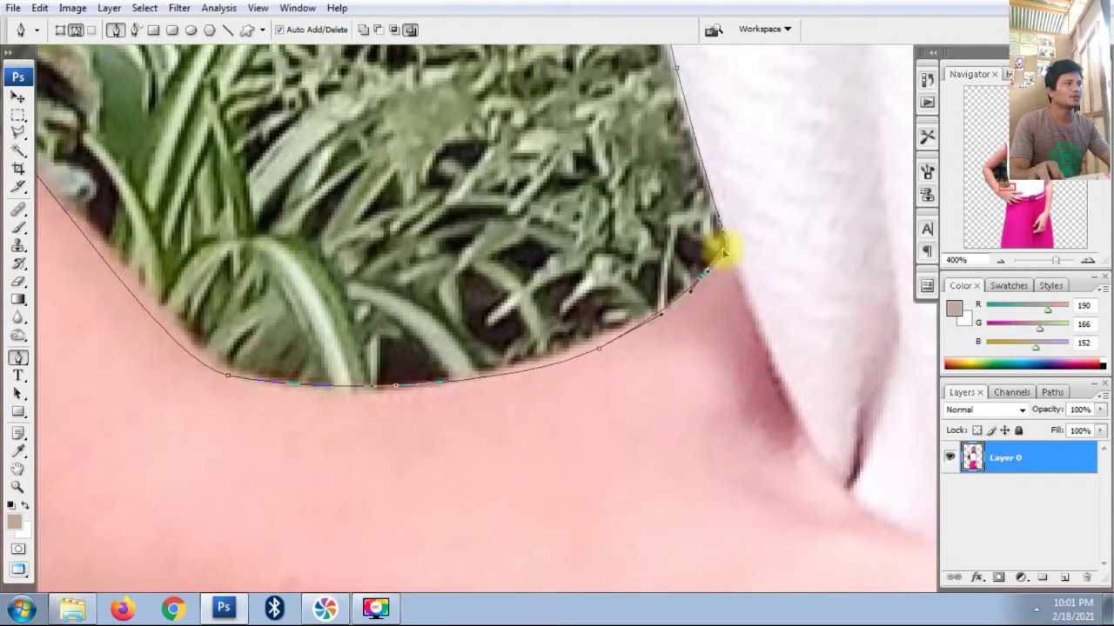
Turn the path into a feathered selection, delete the garden patch, and deselect.
{"action": "key", "text": "ctrl+Return"}
{"action": "key", "text": "ctrl+minus"}
{"action": "key", "text": "ctrl+minus"}
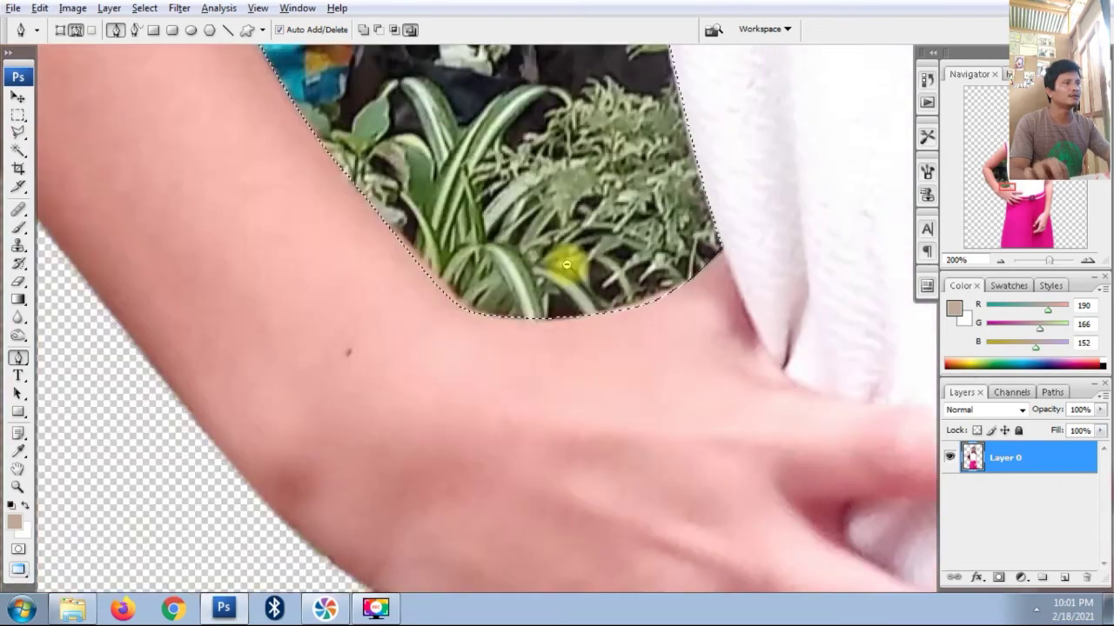
{"action": "key", "text": "ctrl+minus"}
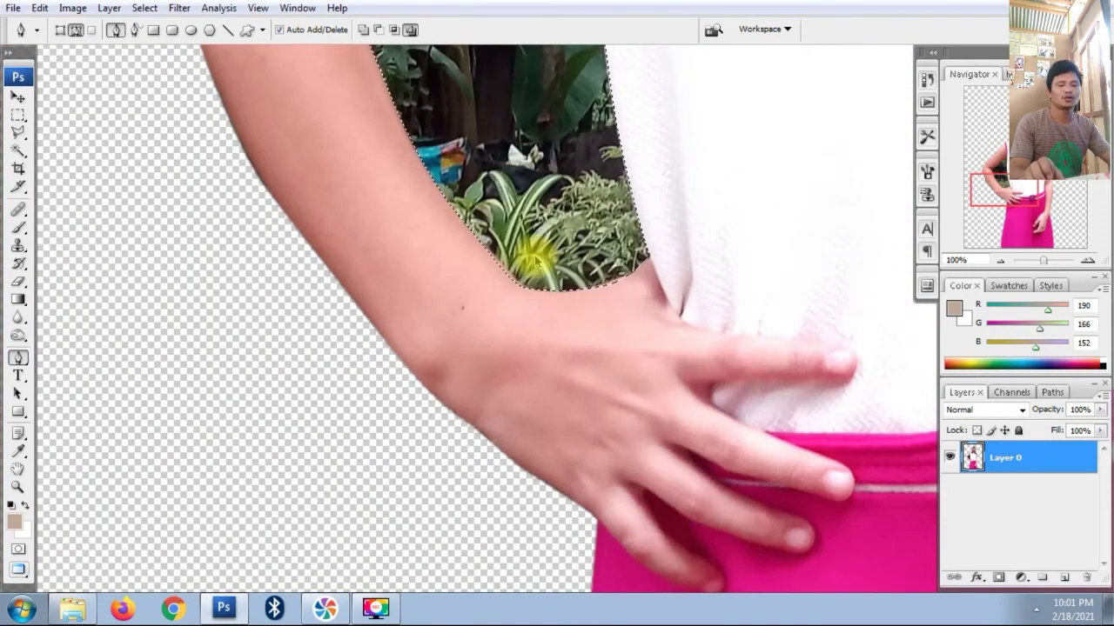
{"action": "key", "text": "ctrl+alt+d"}
{"action": "key", "text": "Return"}
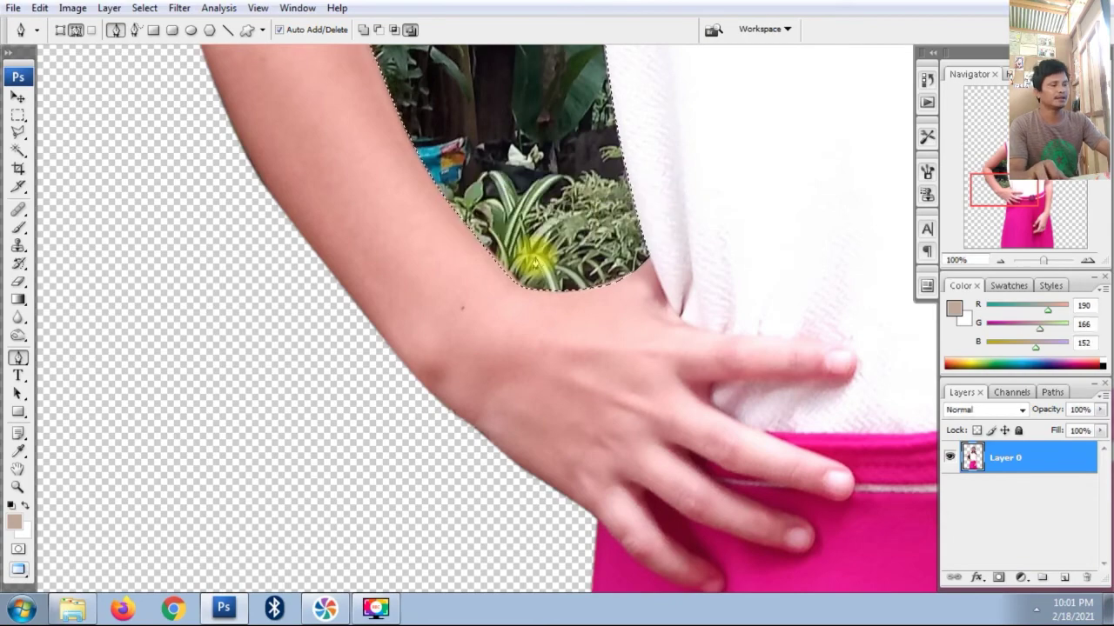
{"action": "key", "text": "Delete"}
{"action": "key", "text": "ctrl+d"}
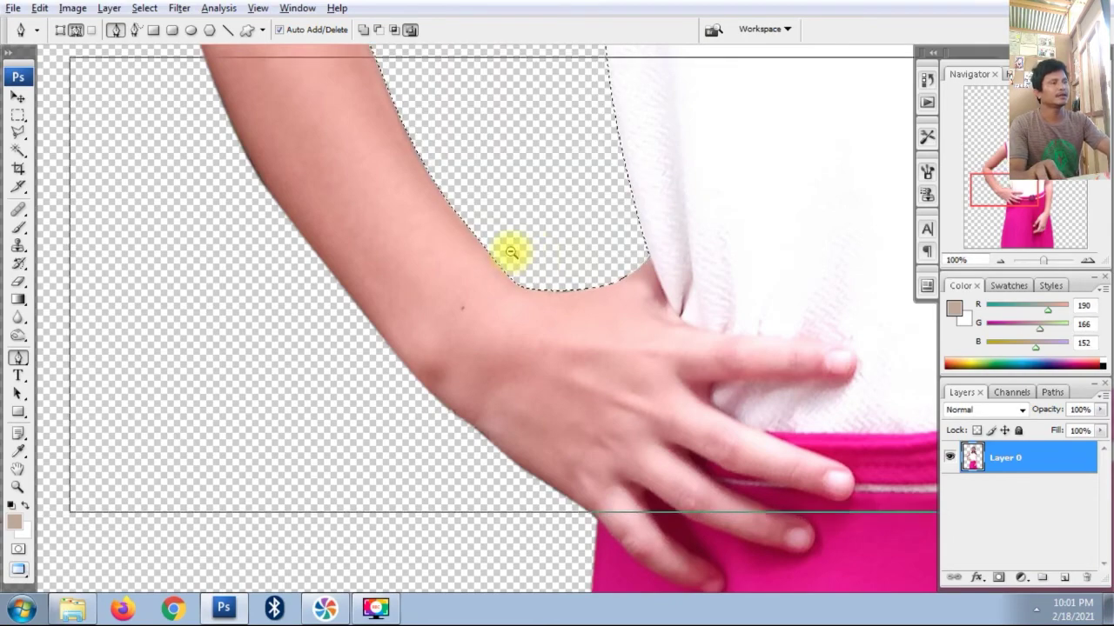
{"action": "left_click", "coordinate": [509, 249], "text": "ctrl+alt"}
Create a new white 36 × 24 inch document with reduced resolution.
{"action": "left_click", "coordinate": [499, 235], "text": "alt"}
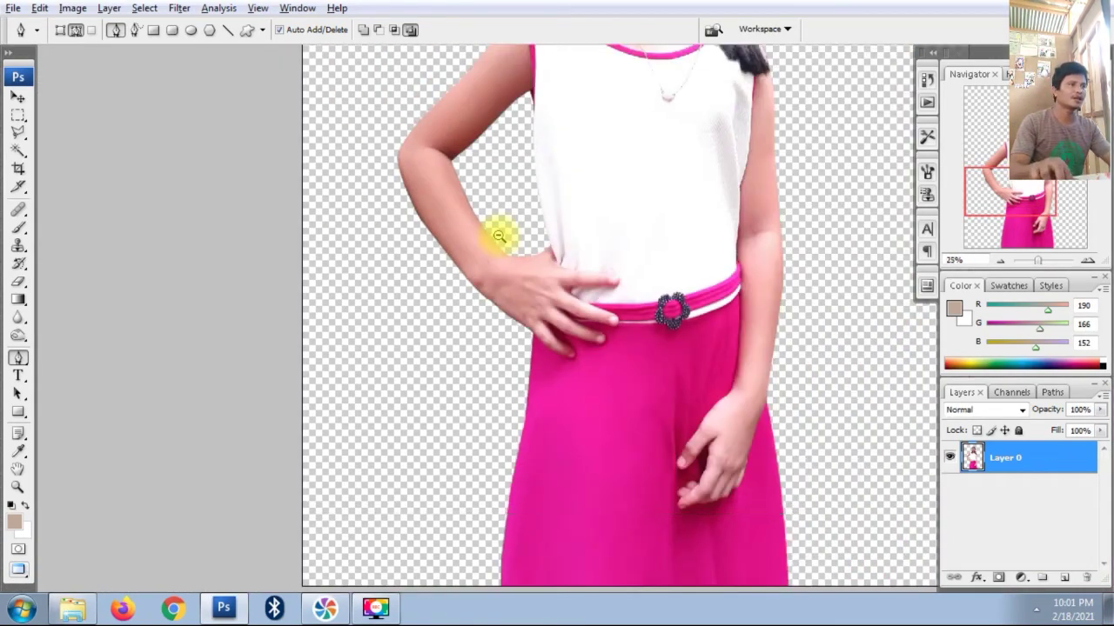
{"action": "left_click", "coordinate": [498, 236], "text": "alt"}
{"action": "left_click", "coordinate": [671, 154], "text": "alt"}
{"action": "left_click_drag", "start_coordinate": [609, 147], "coordinate": [592, 151]}
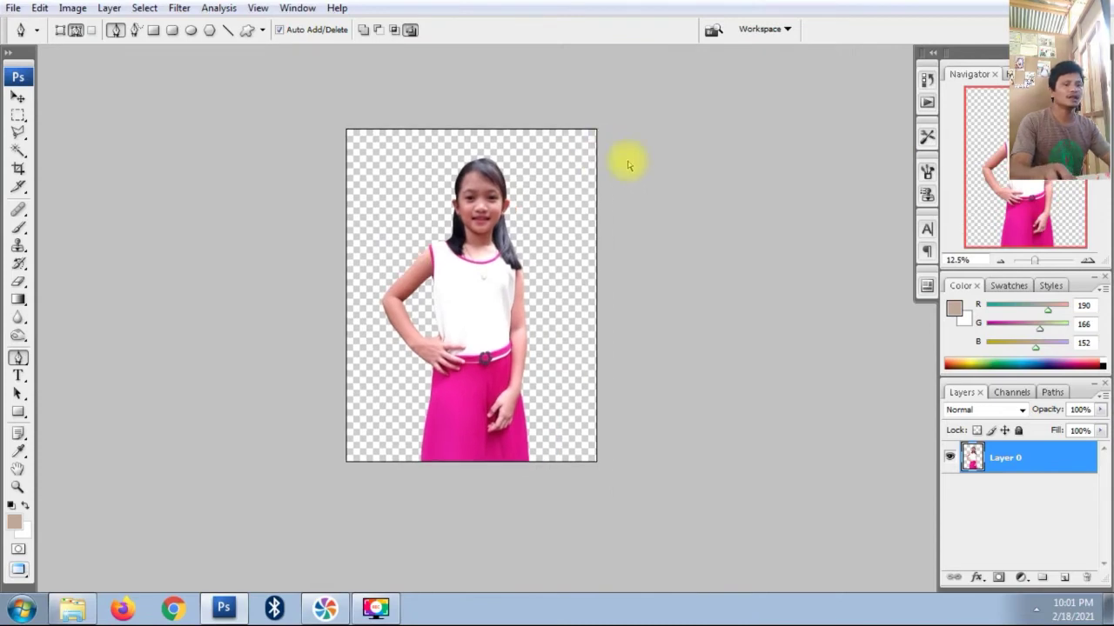
{"action": "key", "text": "ctrl+n"}
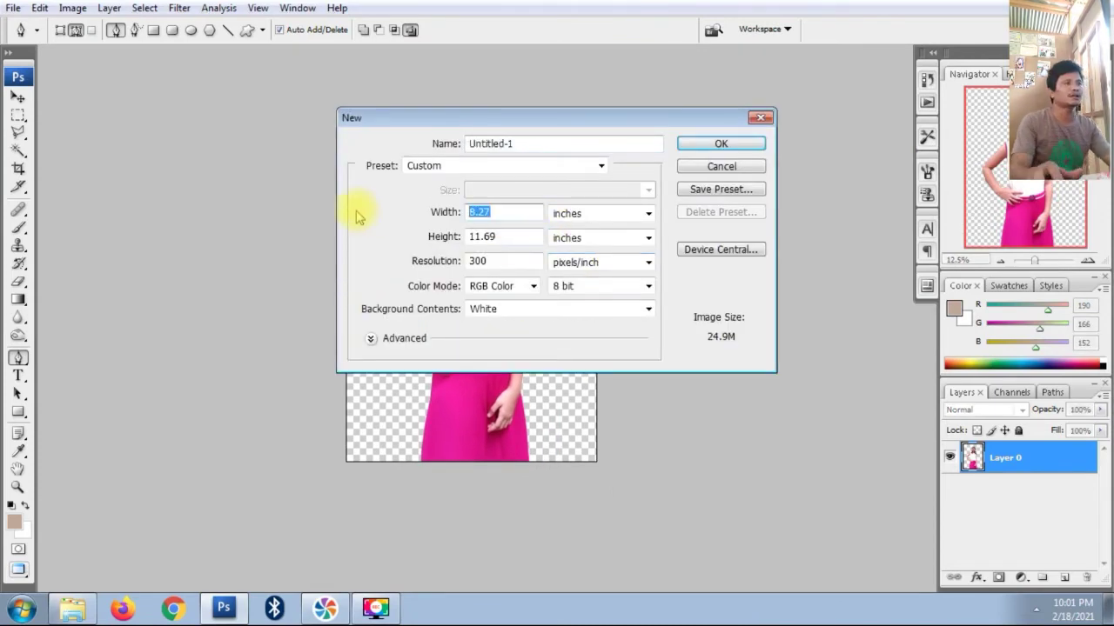
{"action": "type", "text": "36"}
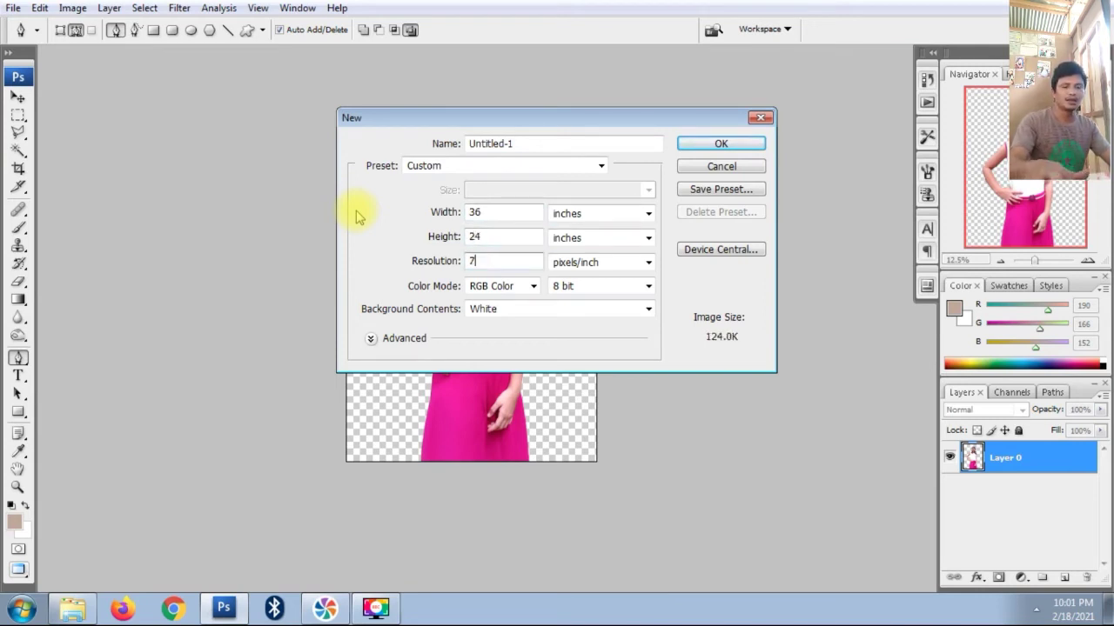
{"action": "key", "text": "Return"}
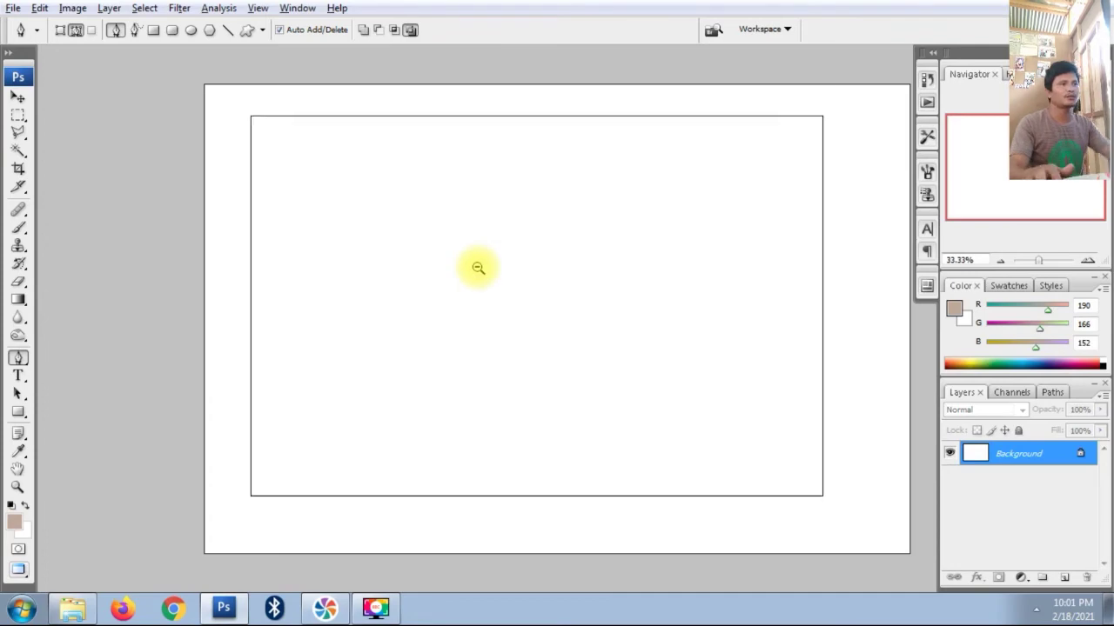
{"action": "key", "text": "f"}
{"action": "key", "text": "f"}
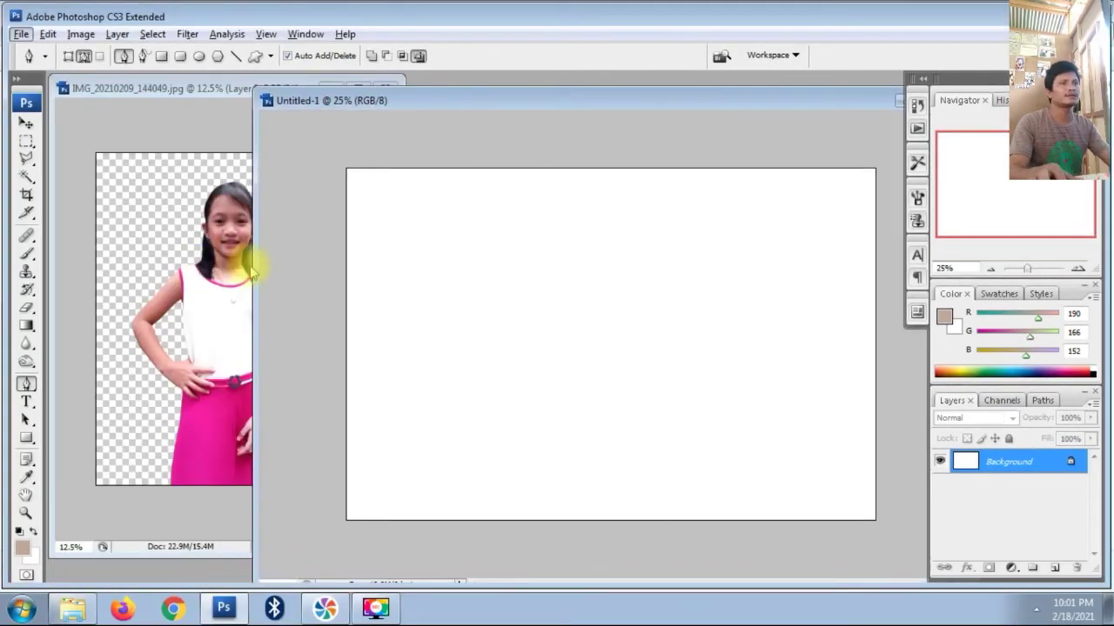
Copy the girl into Untitled-1, scale her down, and place her on the left.
{"action": "left_click", "coordinate": [253, 270]}
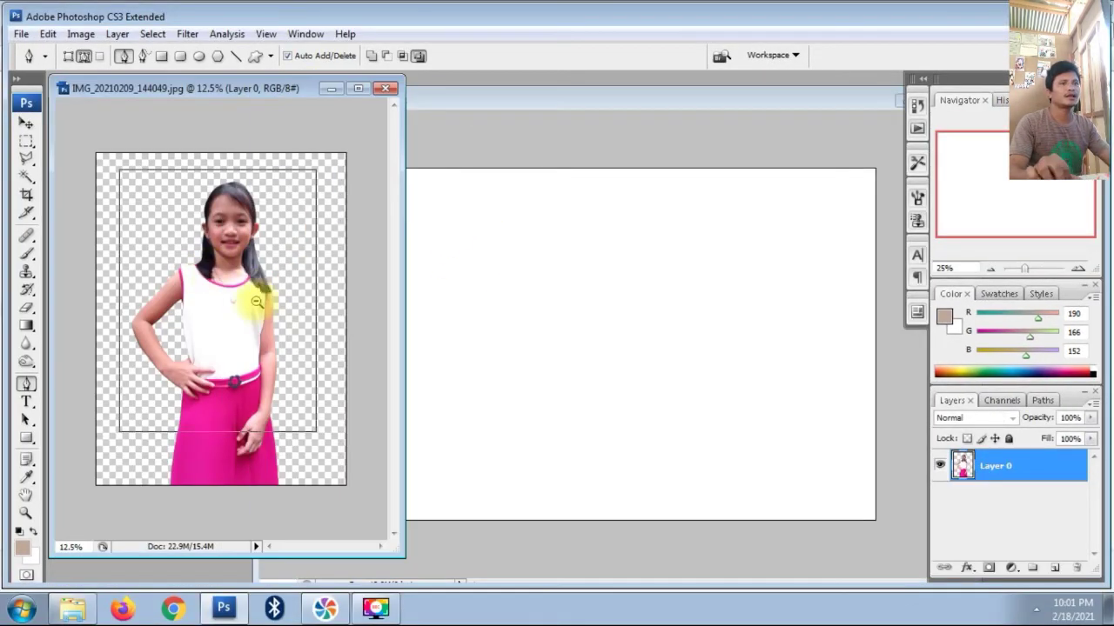
{"action": "key", "text": "ctrl+minus"}
{"action": "key", "text": "v"}
{"action": "mouse_move", "coordinate": [224, 318]}
{"action": "left_mouse_down"}
{"action": "mouse_move", "coordinate": [533, 406]}
{"action": "mouse_move", "coordinate": [520, 456]}
{"action": "left_mouse_up"}
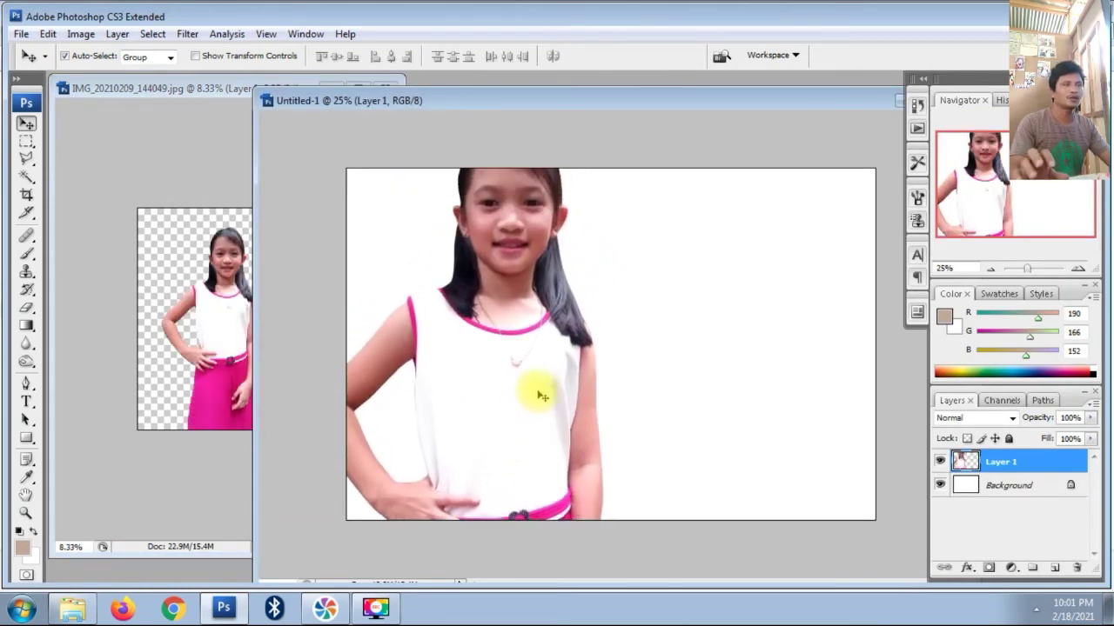
{"action": "key", "text": "ctrl+t"}
{"action": "left_click_drag", "start_coordinate": [606, 124], "coordinate": [569, 231]}
{"action": "key", "text": "Return"}
{"action": "mouse_move", "coordinate": [541, 357]}
{"action": "left_mouse_down"}
{"action": "mouse_move", "coordinate": [505, 373]}
{"action": "mouse_move", "coordinate": [493, 323]}
{"action": "mouse_move", "coordinate": [496, 336]}
{"action": "left_mouse_up"}
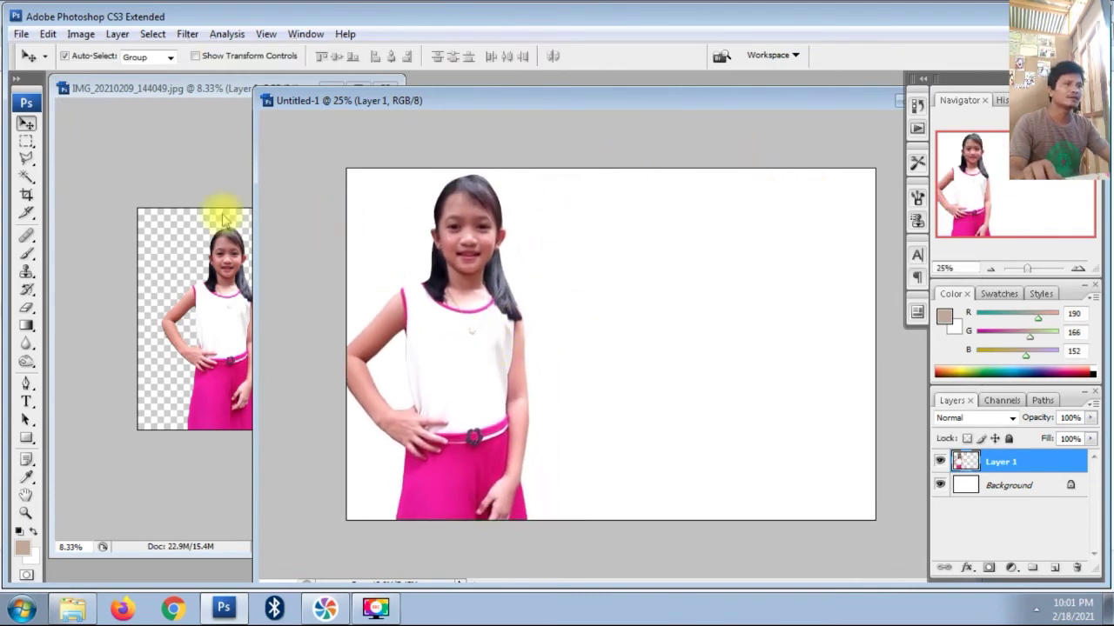
Return to the original girl photo in full-screen view, then switch to the Explorer photo folder.
{"action": "left_click", "coordinate": [211, 91]}
{"action": "key", "text": "ctrl+plus"}
{"action": "key", "text": "f"}
{"action": "key", "text": "ctrl+plus"}
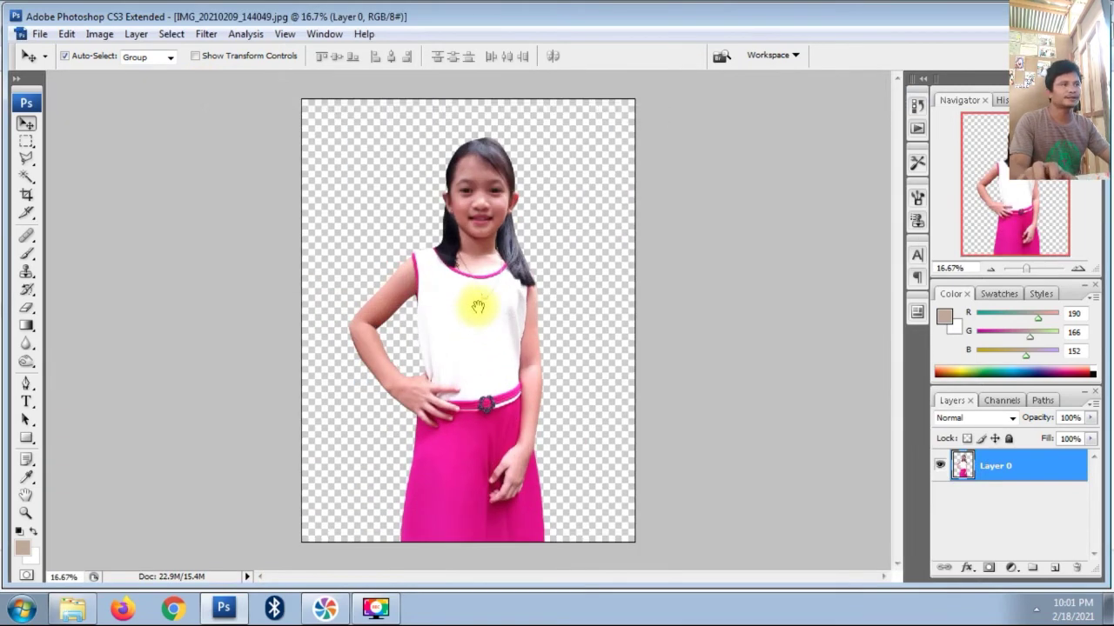
{"action": "key", "text": "ctrl+minus"}
{"action": "left_click", "coordinate": [87, 614]}
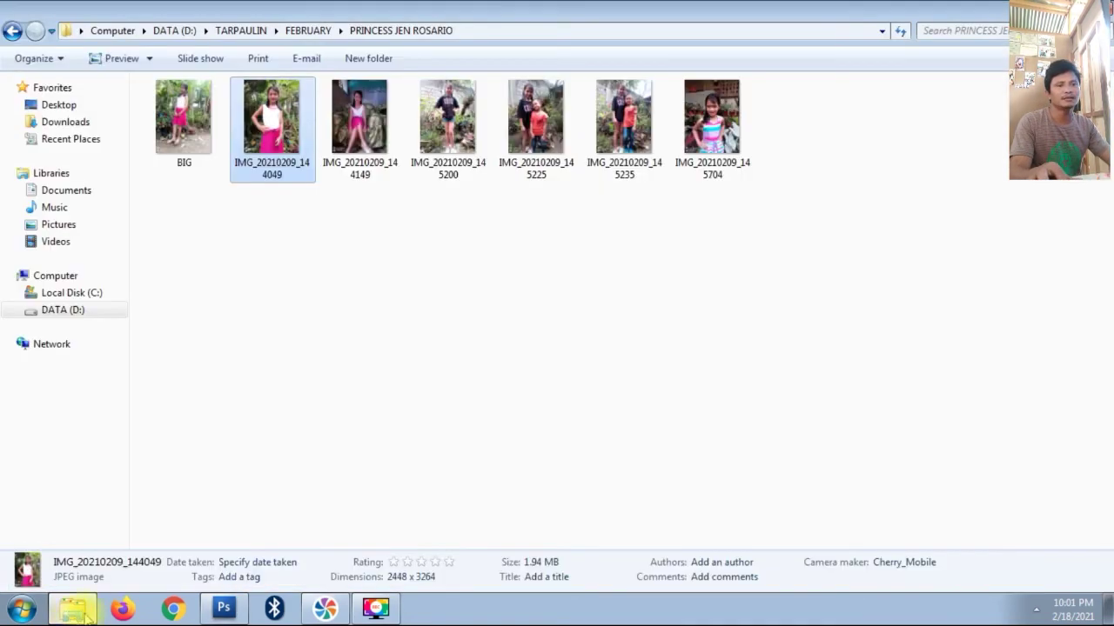
Navigate to the Backgrounds folder on the DATA (D:) drive.
{"action": "left_click", "coordinate": [78, 311]}
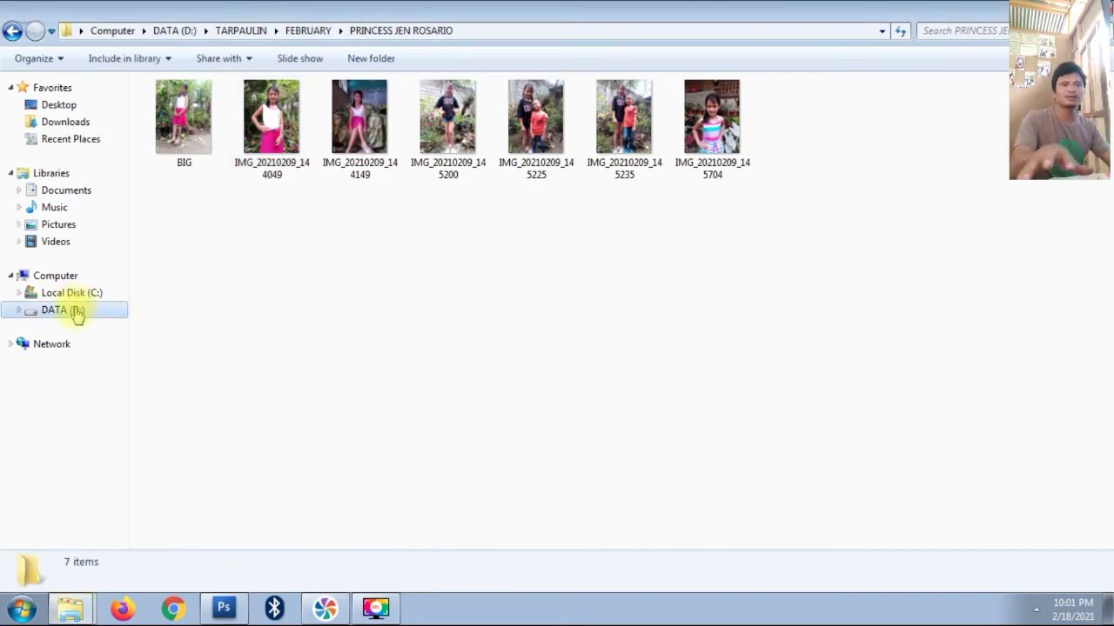
{"action": "double_click", "coordinate": [362, 125]}
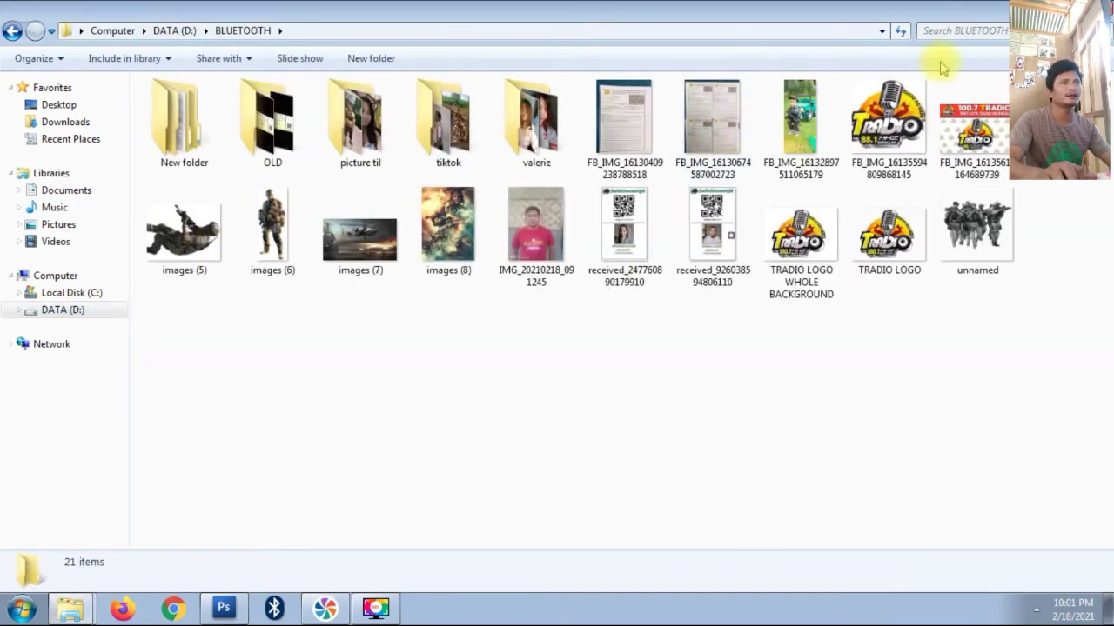
{"action": "key", "text": "BackSpace"}
{"action": "double_click", "coordinate": [272, 130]}
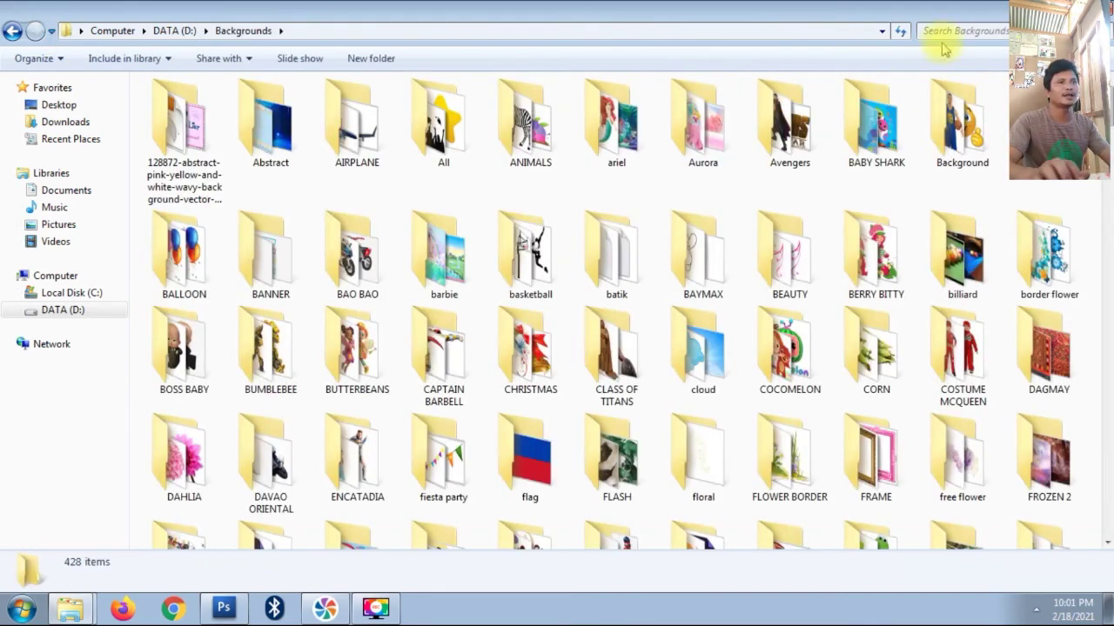
Search Backgrounds for 'barbie' and open the castle-disney-princess image in Photoshop.
{"action": "left_click", "coordinate": [951, 31]}
{"action": "type", "text": "bar"}
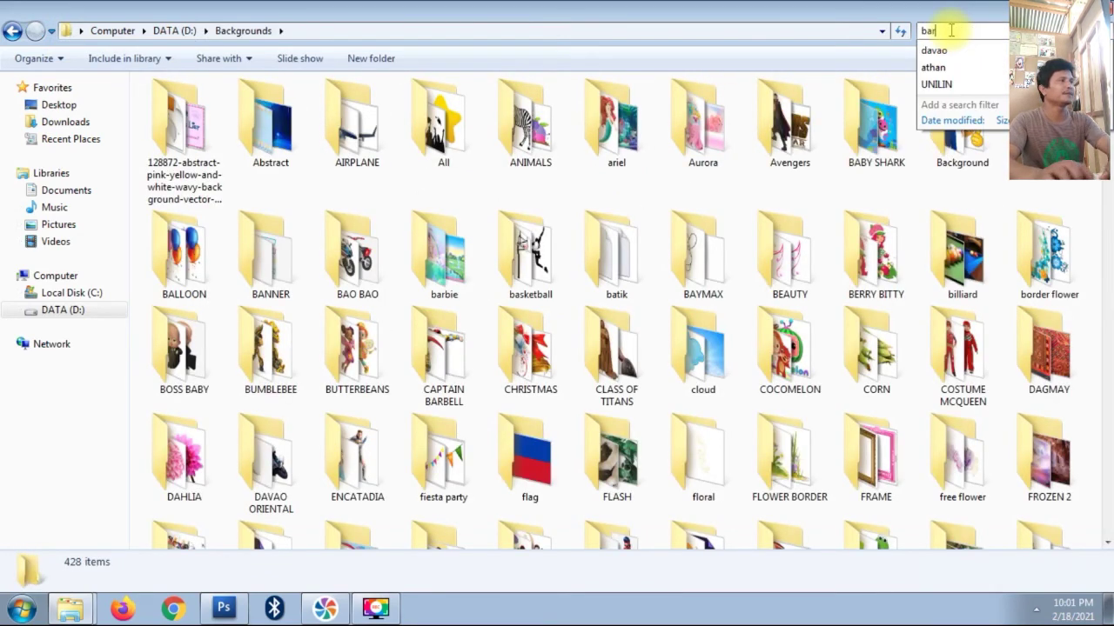
{"action": "type", "text": "bie"}
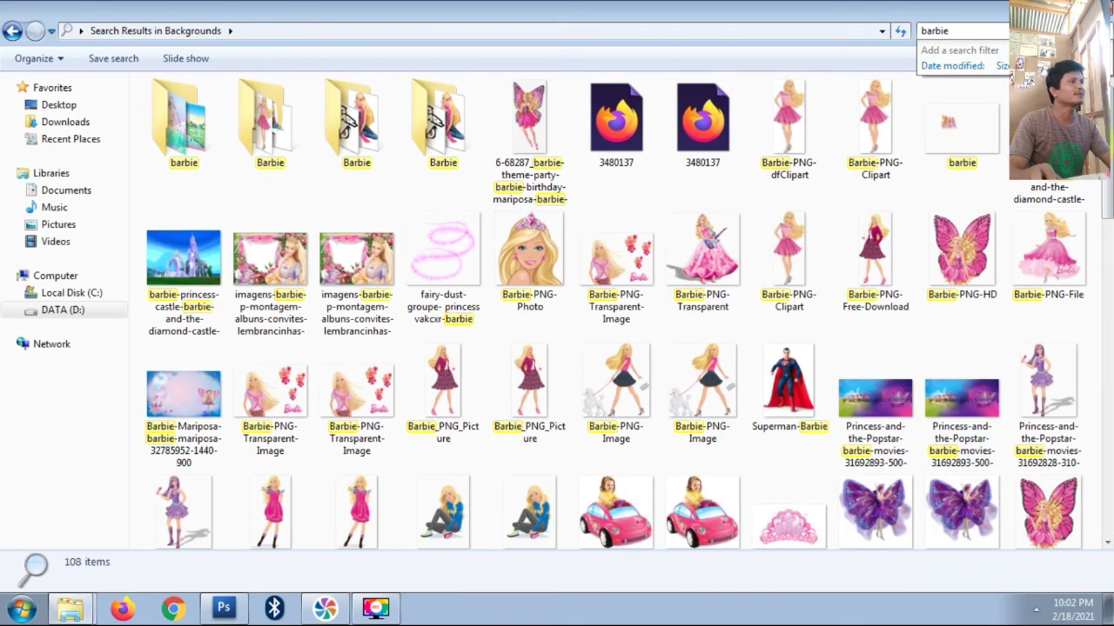
{"action": "scroll", "coordinate": [1097, 246], "scroll_direction": "down", "scroll_amount": 2}
{"action": "scroll", "coordinate": [1096, 247], "scroll_direction": "down", "scroll_amount": 2}
{"action": "scroll", "coordinate": [1096, 246], "scroll_direction": "down", "scroll_amount": 1}
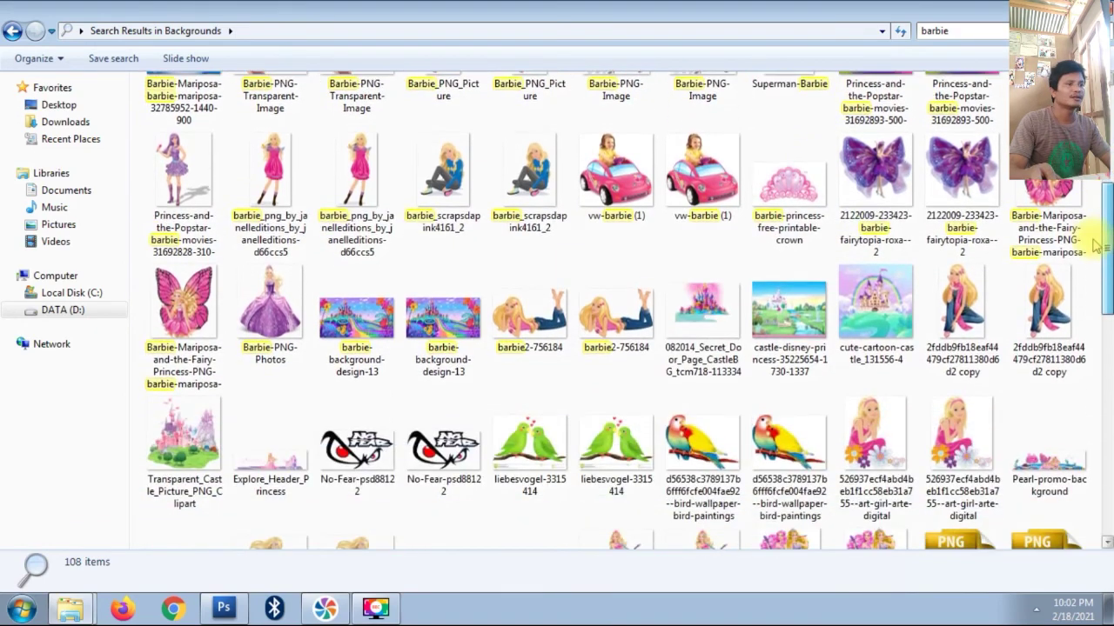
{"action": "left_click_drag", "start_coordinate": [789, 309], "coordinate": [223, 604]}
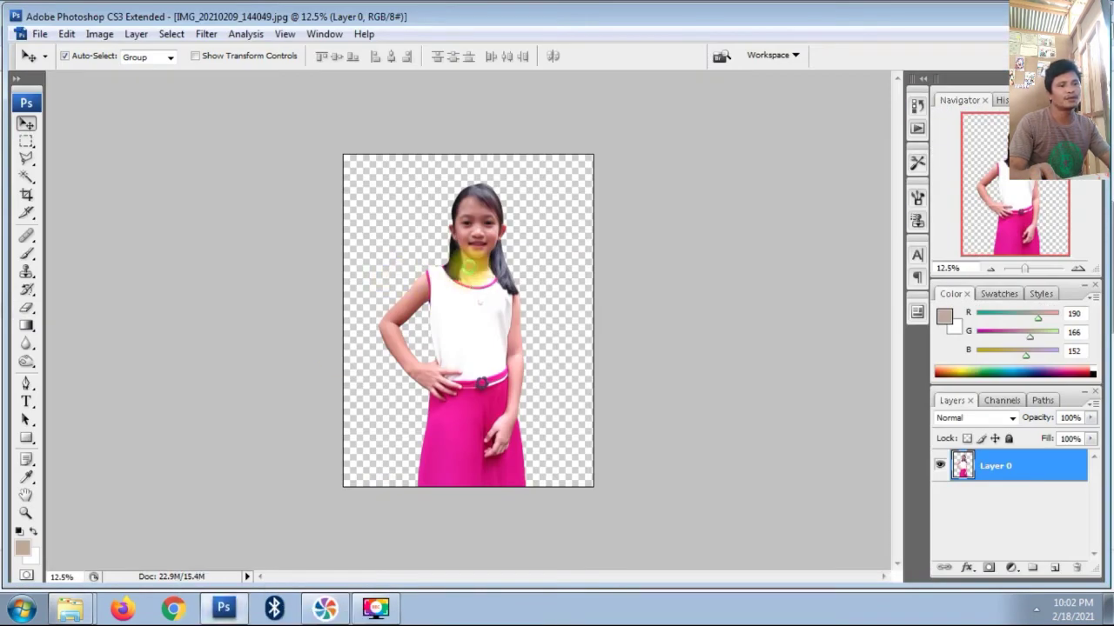
{"action": "left_click_drag", "start_coordinate": [223, 605], "coordinate": [522, 218]}
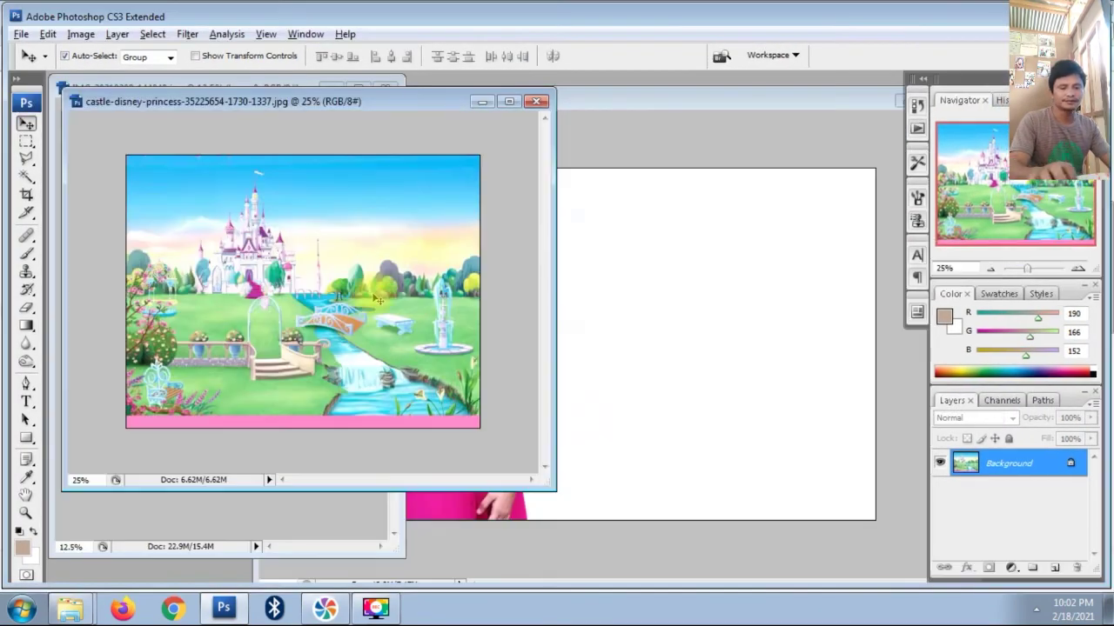
Copy the castle scene into the girl photo and enlarge it to cover the canvas.
{"action": "left_click_drag", "start_coordinate": [348, 95], "coordinate": [762, 113]}
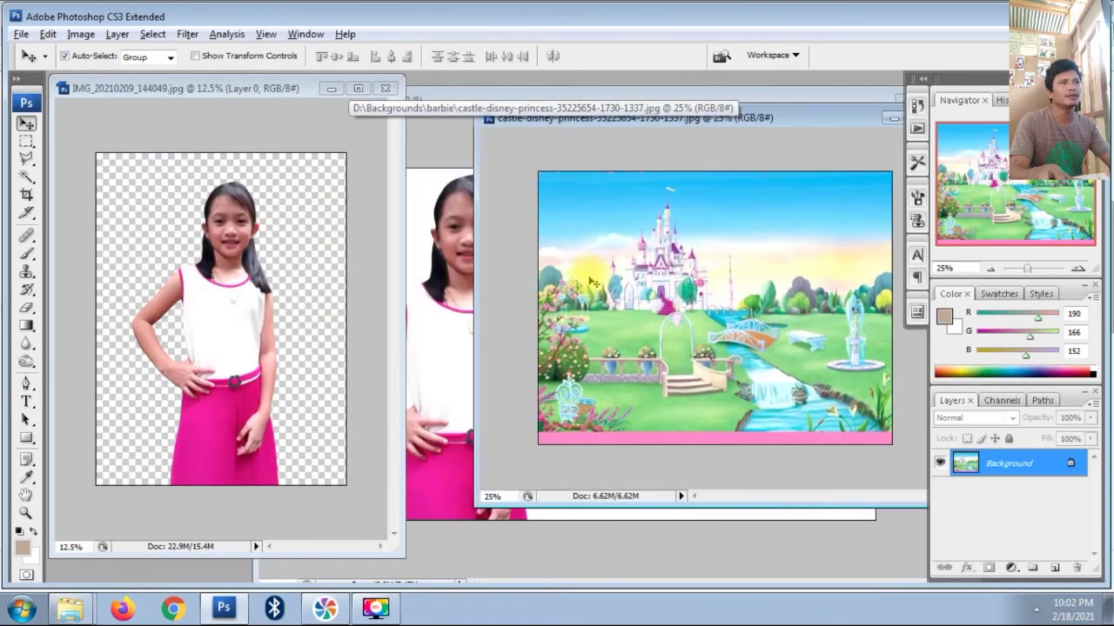
{"action": "mouse_move", "coordinate": [254, 295]}
{"action": "left_mouse_down"}
{"action": "mouse_move", "coordinate": [258, 229]}
{"action": "mouse_move", "coordinate": [224, 225]}
{"action": "left_mouse_up"}
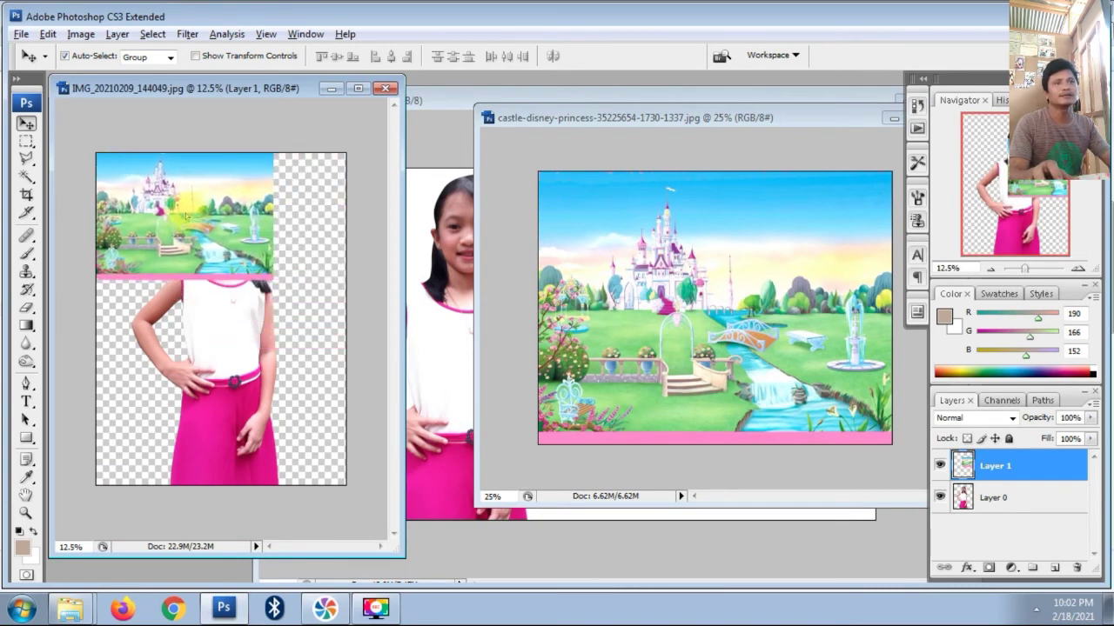
{"action": "key", "text": "ctrl+t"}
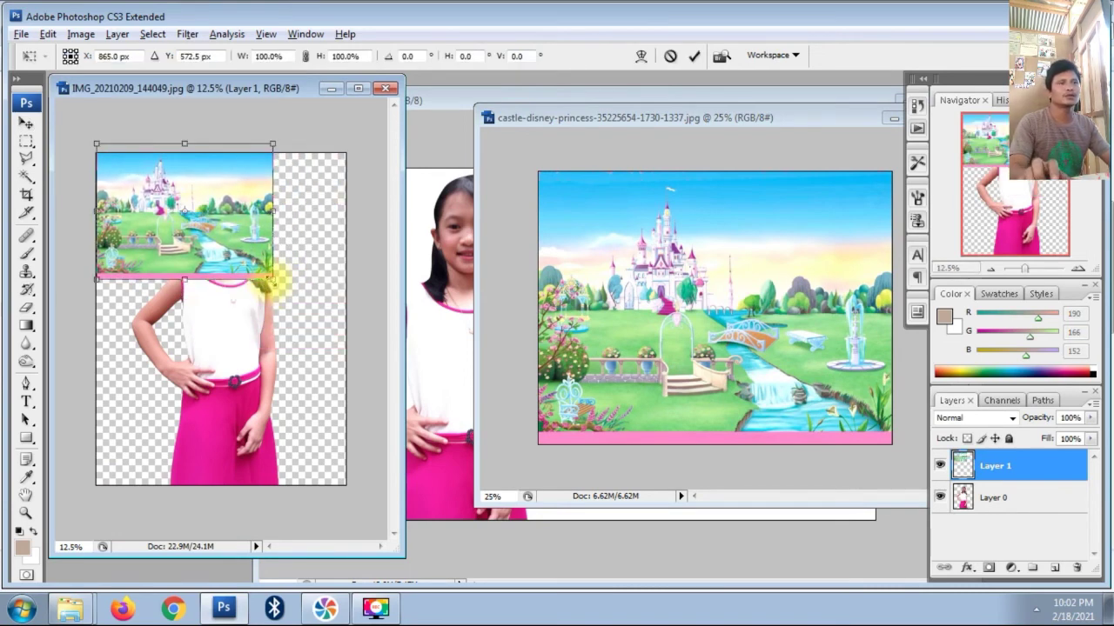
{"action": "left_click_drag", "start_coordinate": [272, 278], "coordinate": [601, 439]}
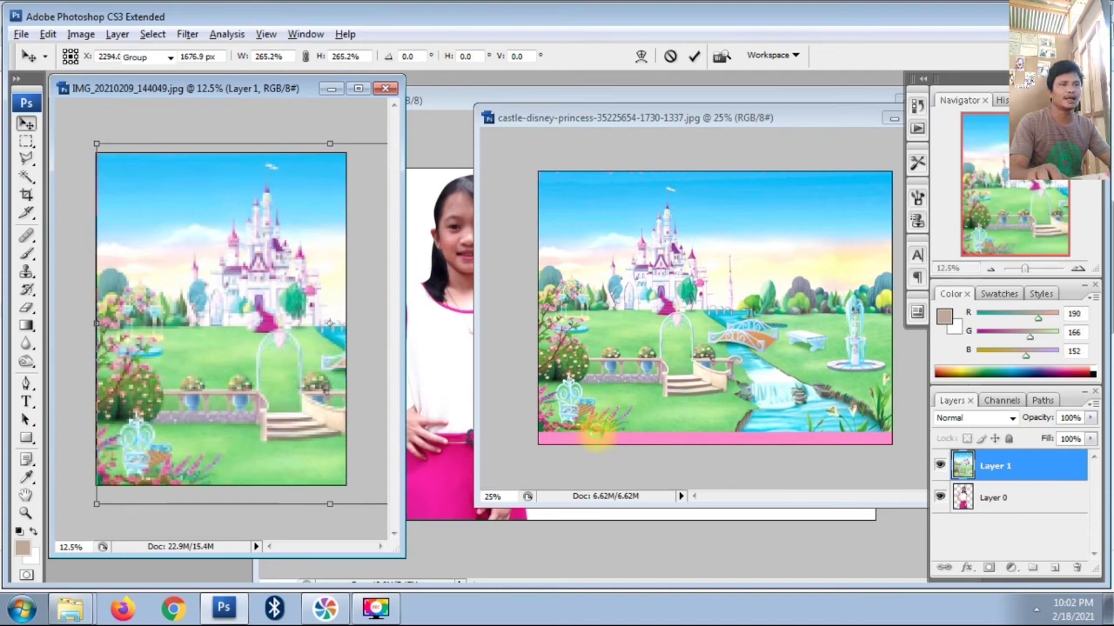
{"action": "key", "text": "Return"}
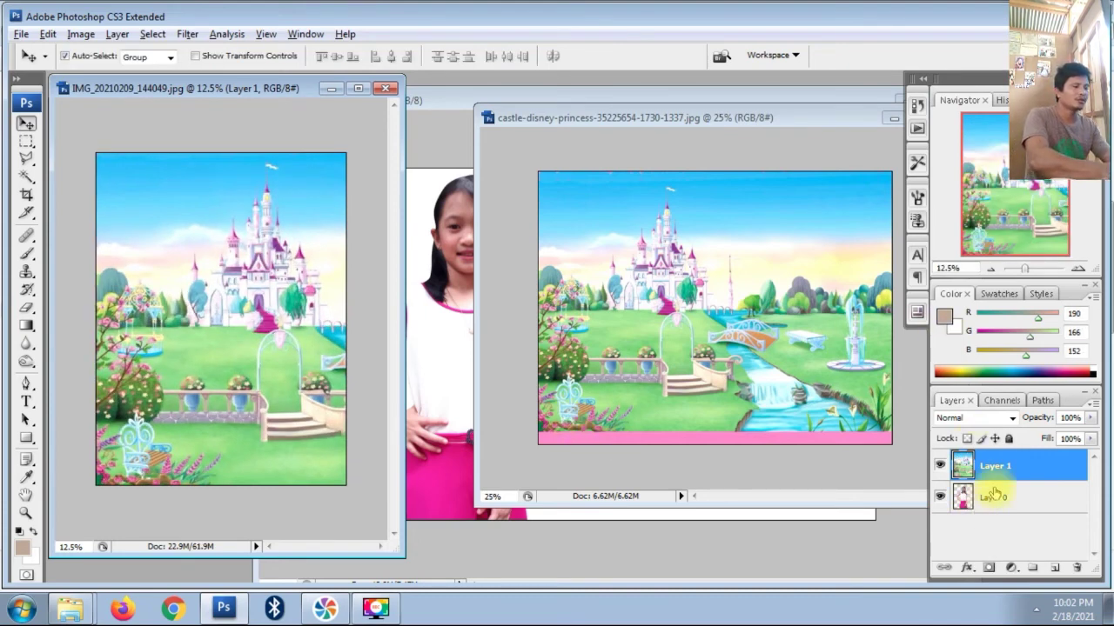
Move the castle Layer 1 below the girl's Layer 0 and close the castle document.
{"action": "left_click", "coordinate": [996, 505]}
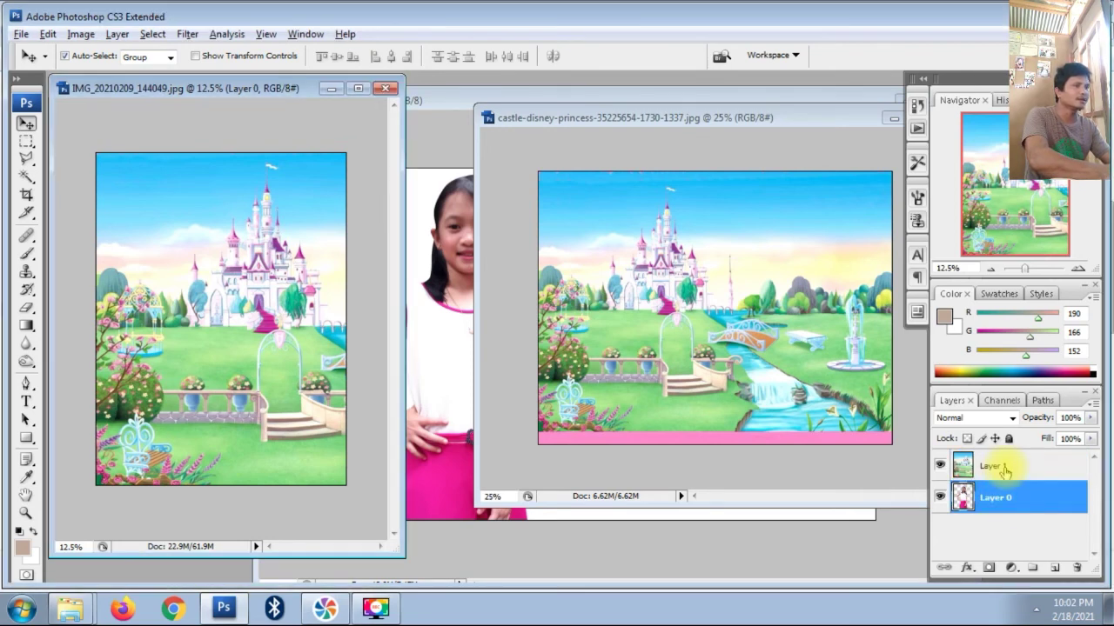
{"action": "left_click", "coordinate": [992, 467]}
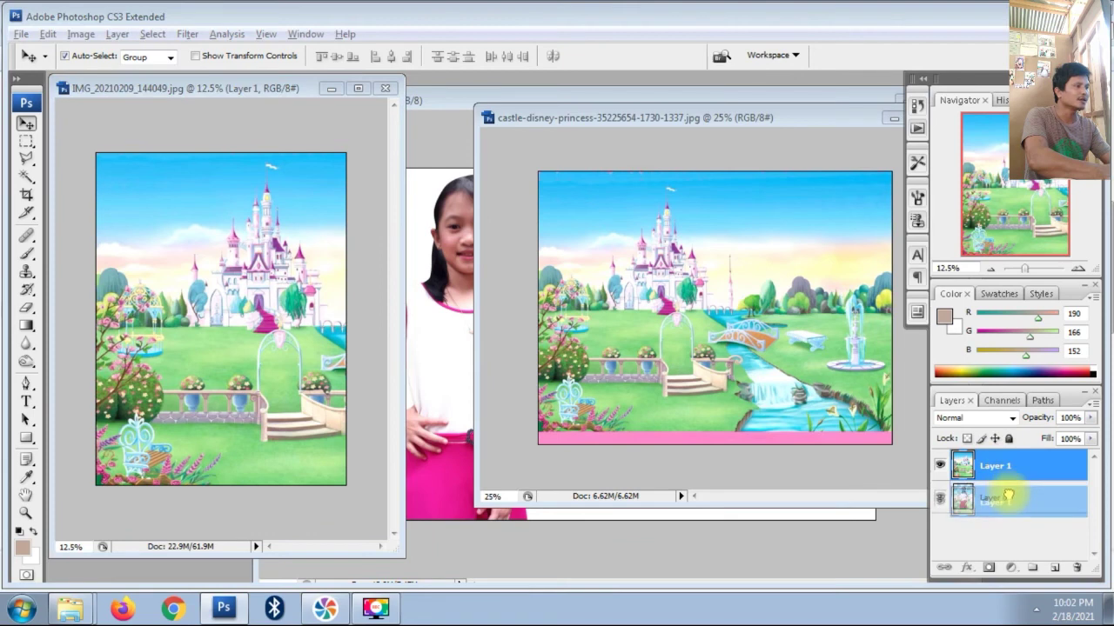
{"action": "left_click_drag", "start_coordinate": [1007, 497], "coordinate": [1007, 512]}
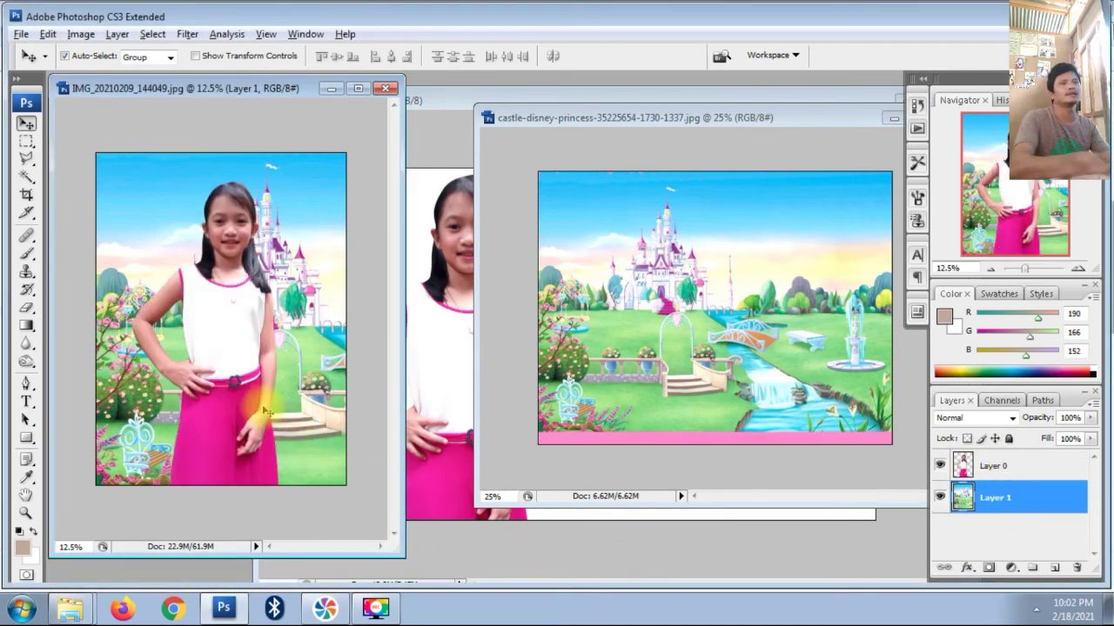
{"action": "mouse_move", "coordinate": [252, 382]}
{"action": "left_mouse_down"}
{"action": "mouse_move", "coordinate": [241, 372]}
{"action": "mouse_move", "coordinate": [246, 381]}
{"action": "left_mouse_up"}
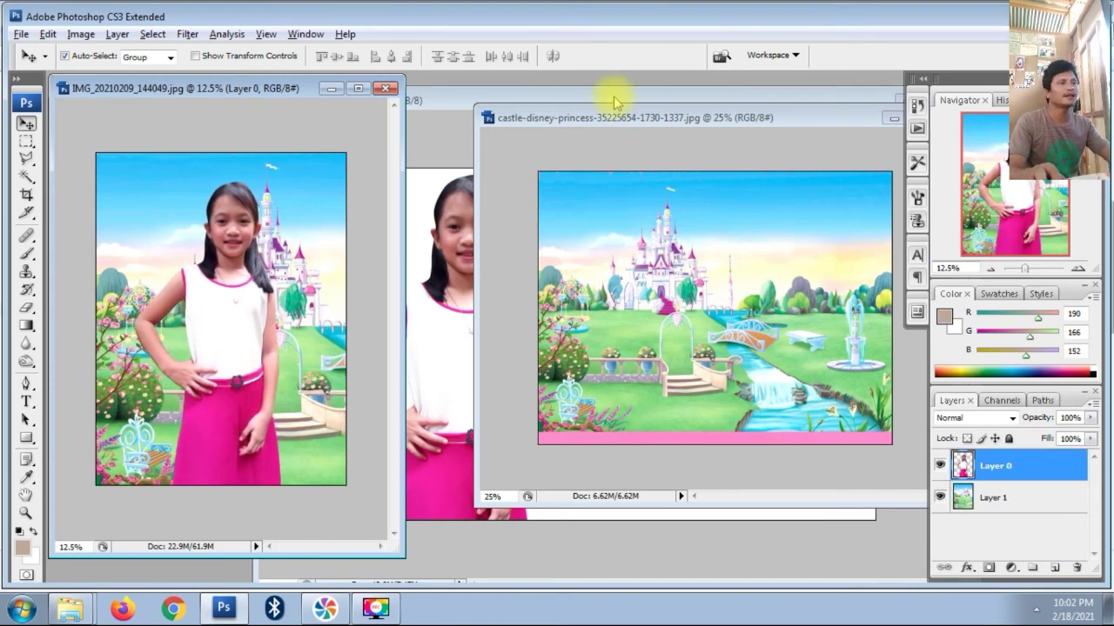
{"action": "left_click_drag", "start_coordinate": [618, 119], "coordinate": [509, 157]}
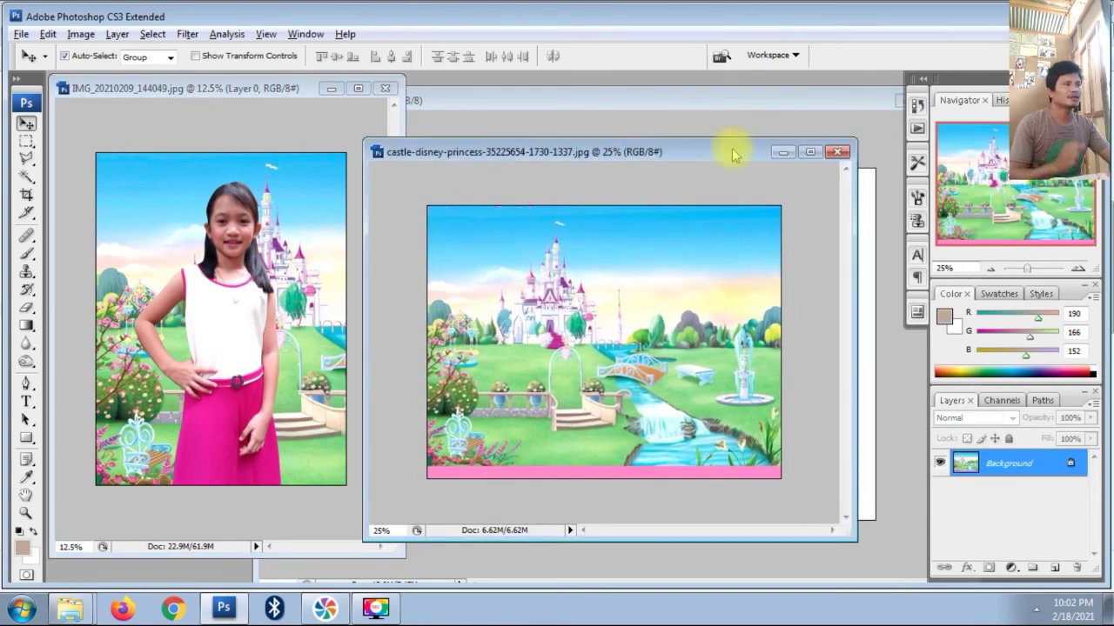
{"action": "left_click", "coordinate": [838, 153]}
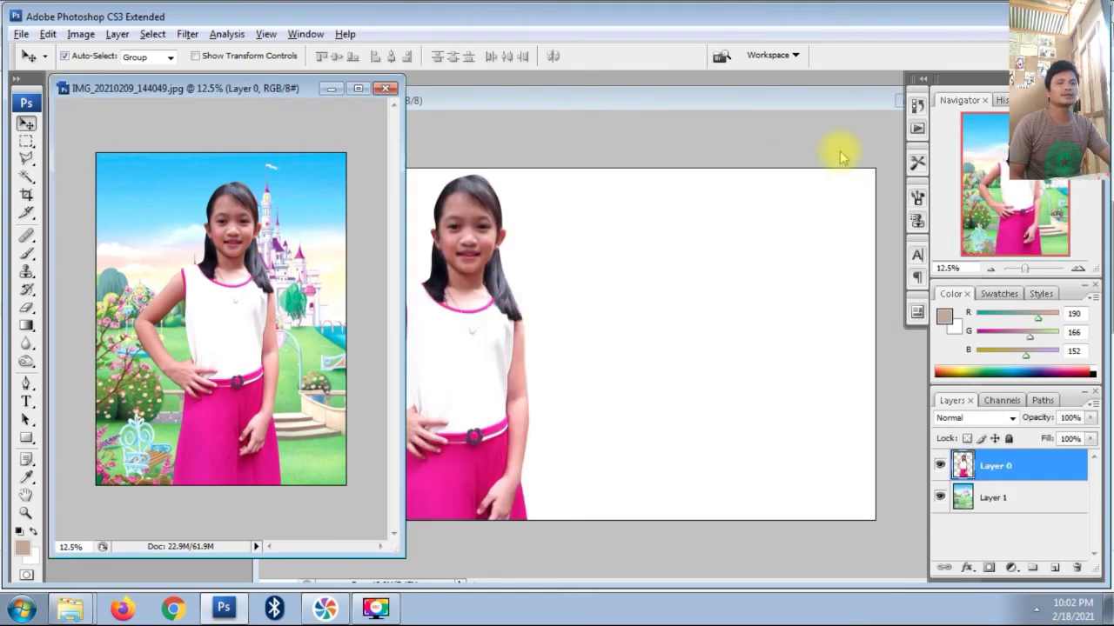